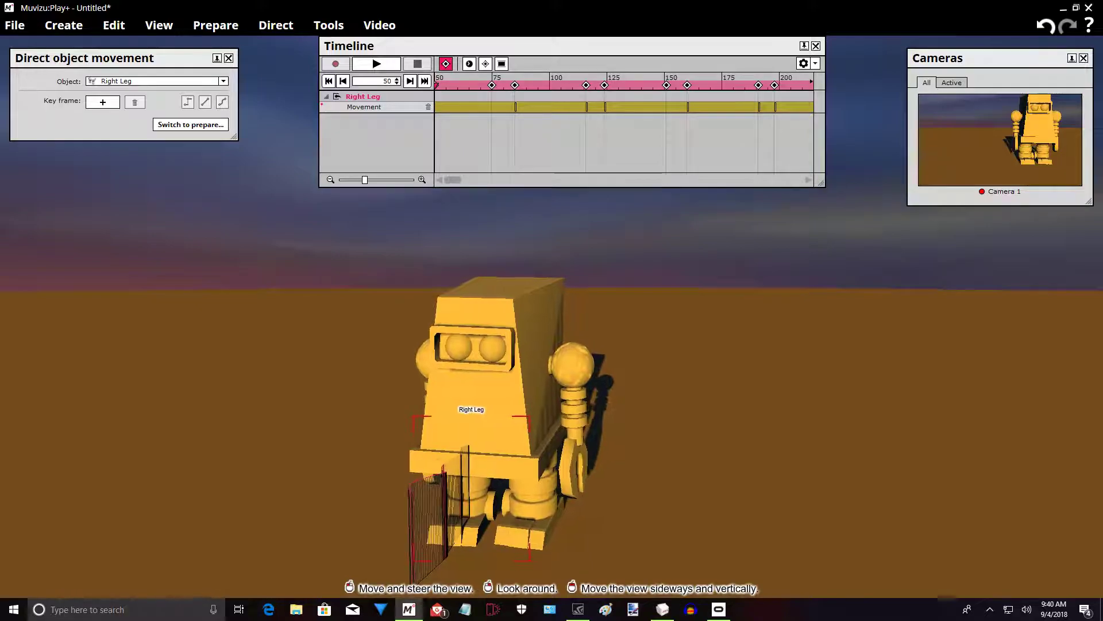
- Examine the robot from its left side, with the left arm and legs in view
right_click_drag(552, 345, 459, 368)
middle_click_drag(460, 368, 517, 353)
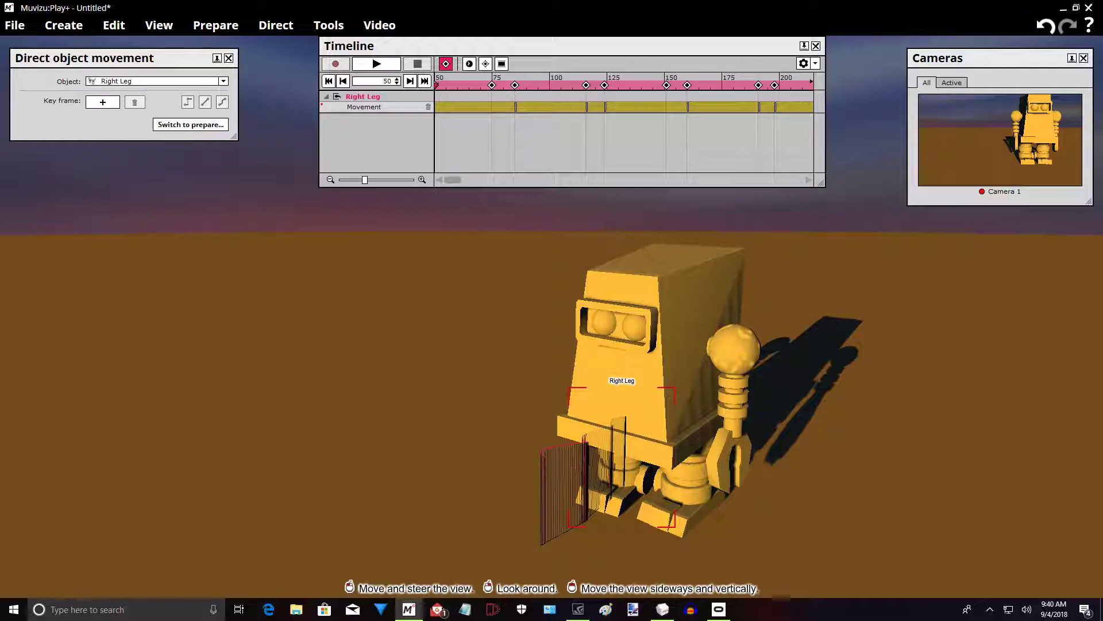
middle_click_drag(551, 345, 621, 353)
right_click_drag(620, 353, 613, 346)
right_click_drag(715, 359, 714, 355)
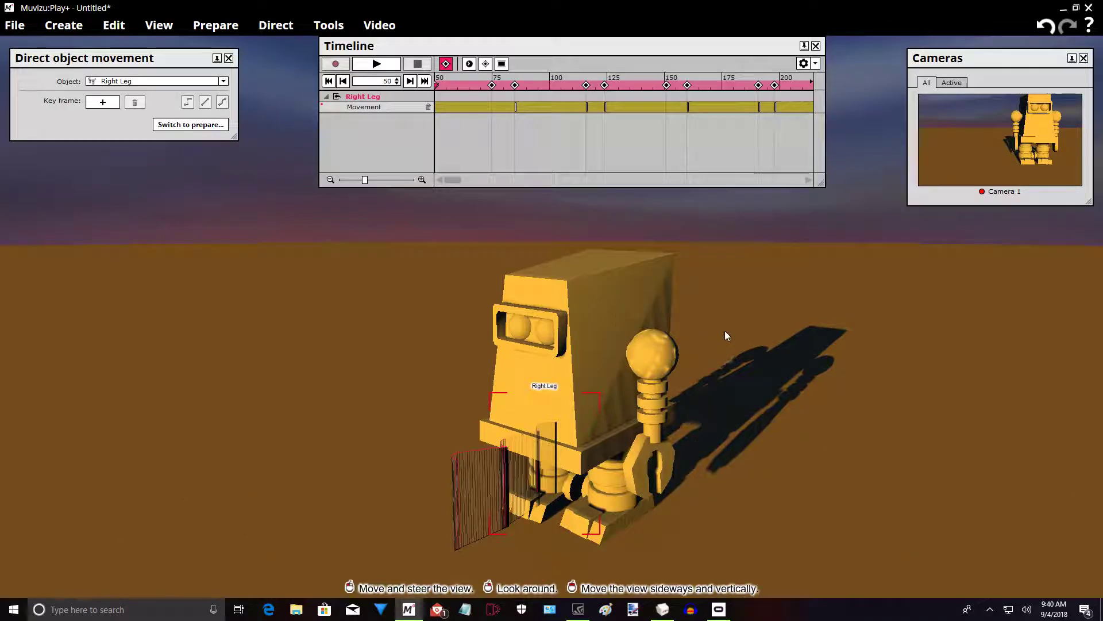
middle_click_drag(726, 331, 728, 343)
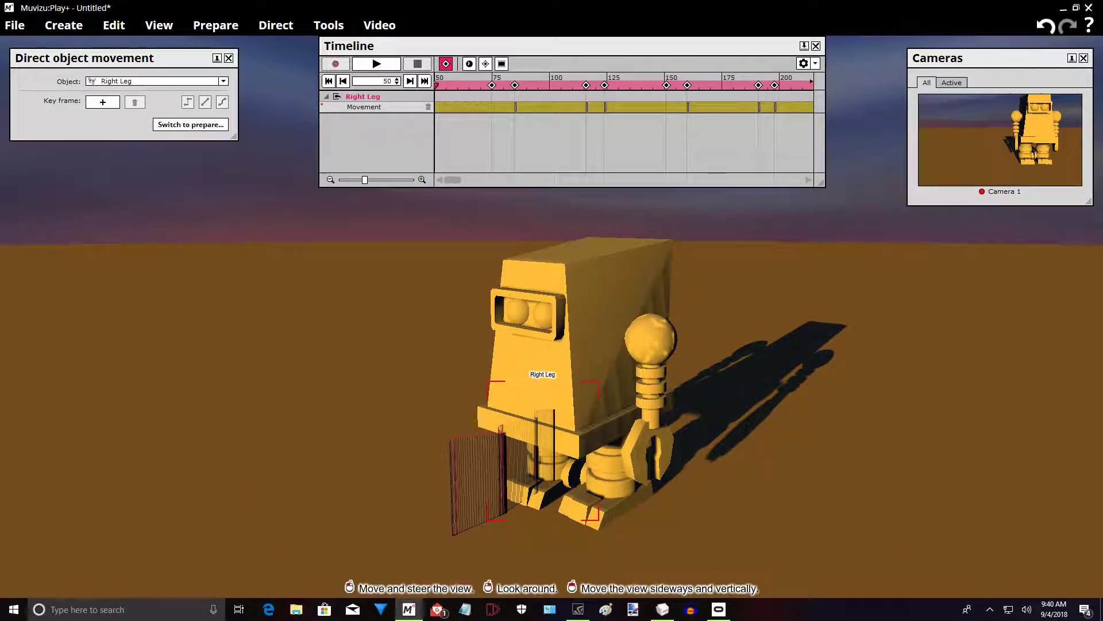
middle_click_drag(704, 403, 723, 402)
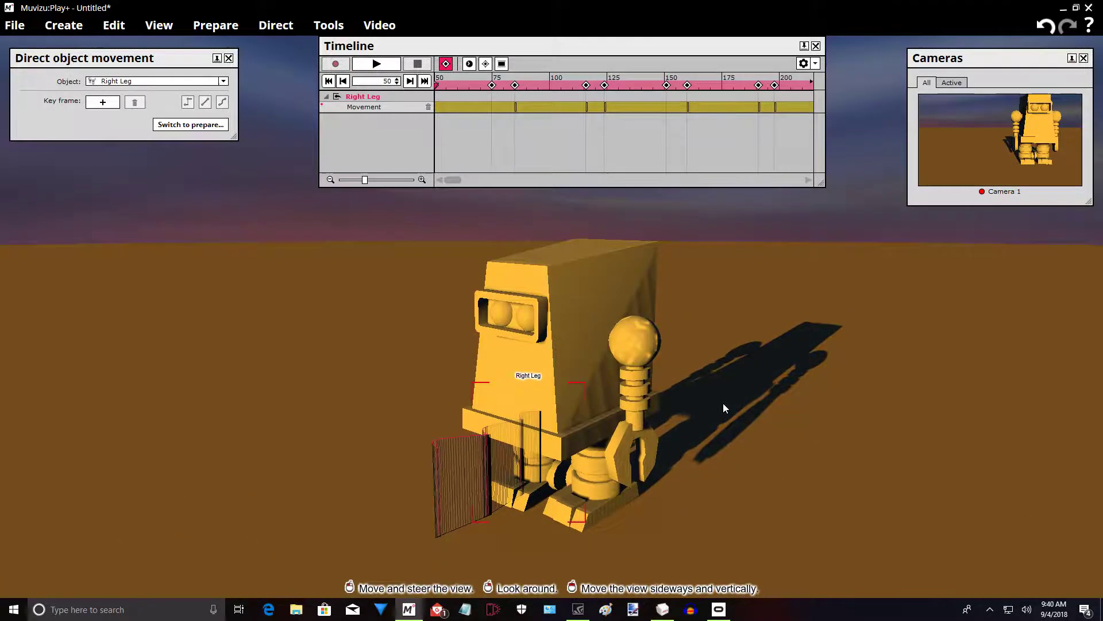
scroll(724, 405, "up", 5)
scroll(724, 407, "down", 7)
scroll(724, 407, "up", 3)
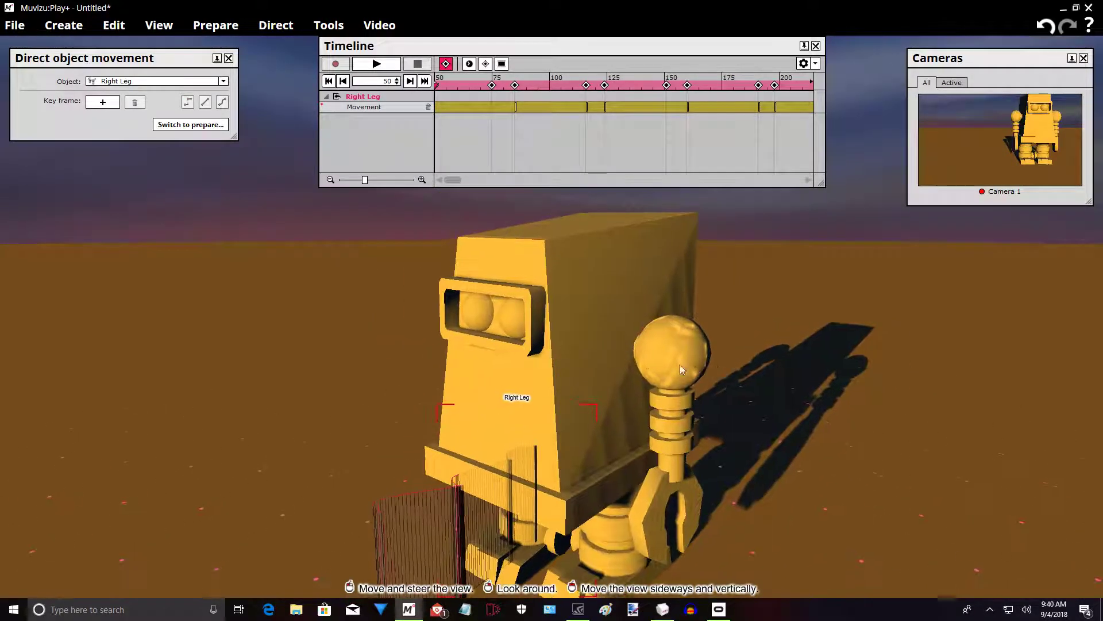
- Select the robot's left arm and add a movement key frame for it at frame 75
left_click(676, 354)
middle_click_drag(809, 223, 856, 223)
right_click_drag(809, 223, 771, 225)
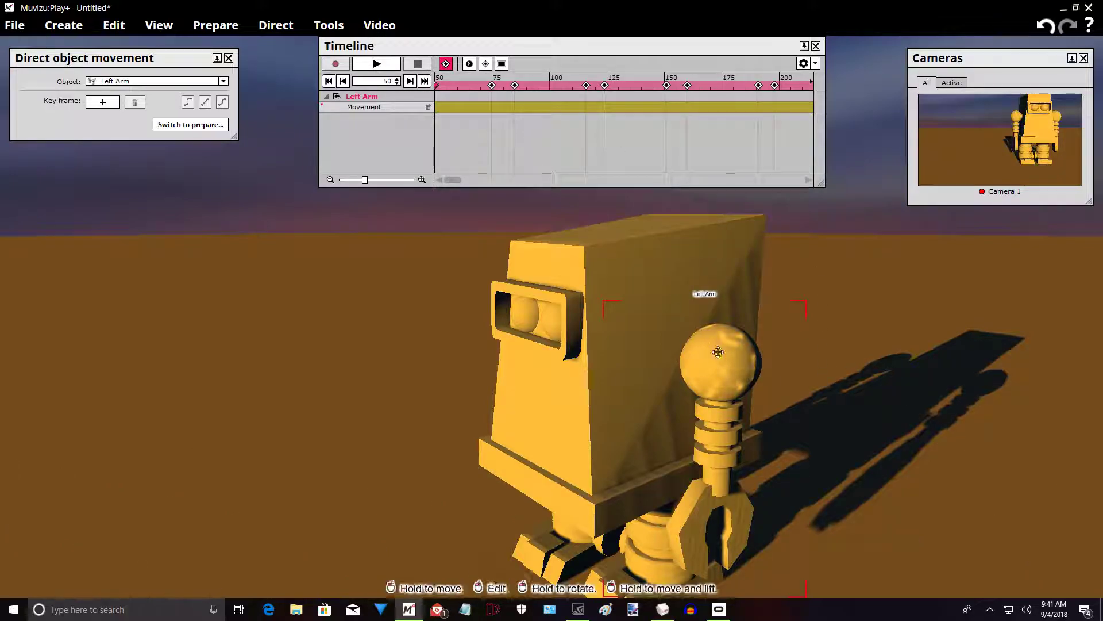
left_click_drag(436, 86, 492, 87)
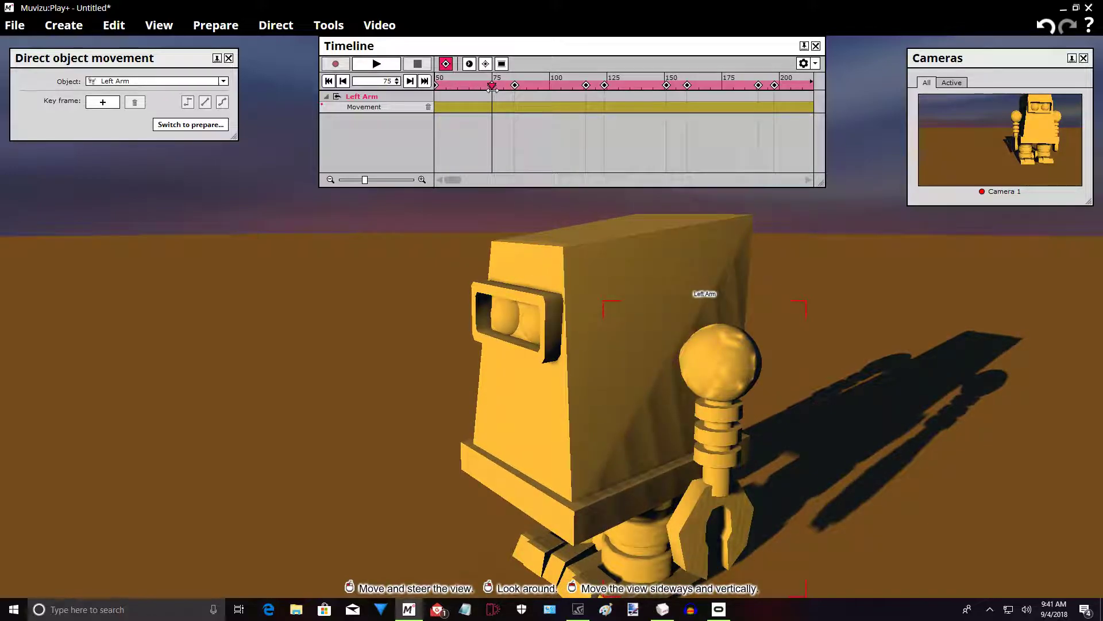
left_click(104, 104)
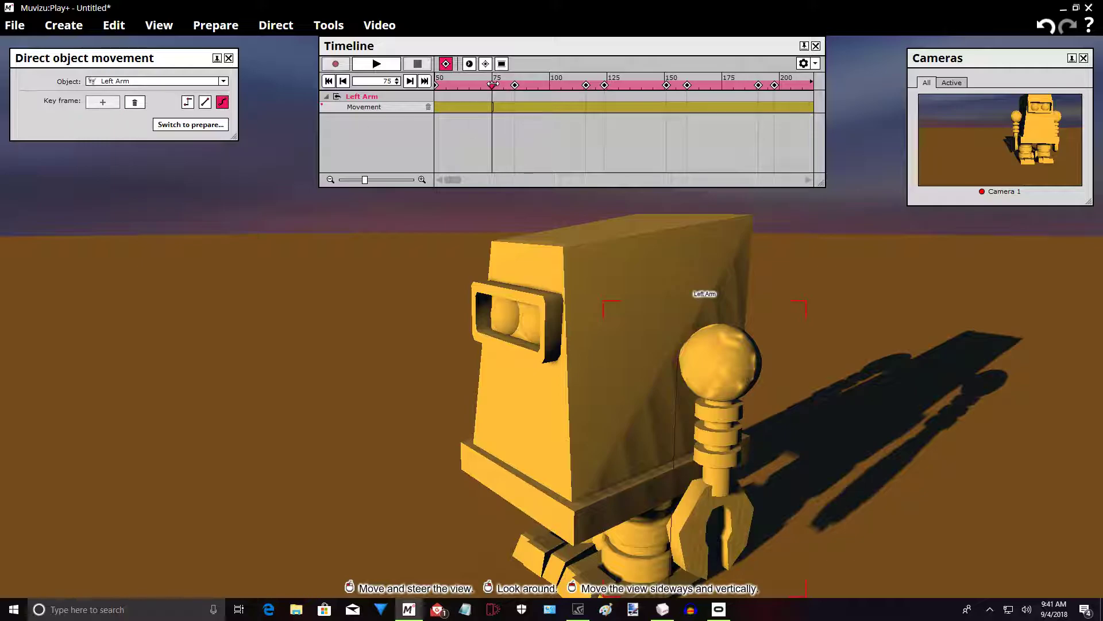
- Add a left arm key frame at frame 85, shift the arm slightly forward and swing its hand backward
left_click_drag(493, 85, 515, 84)
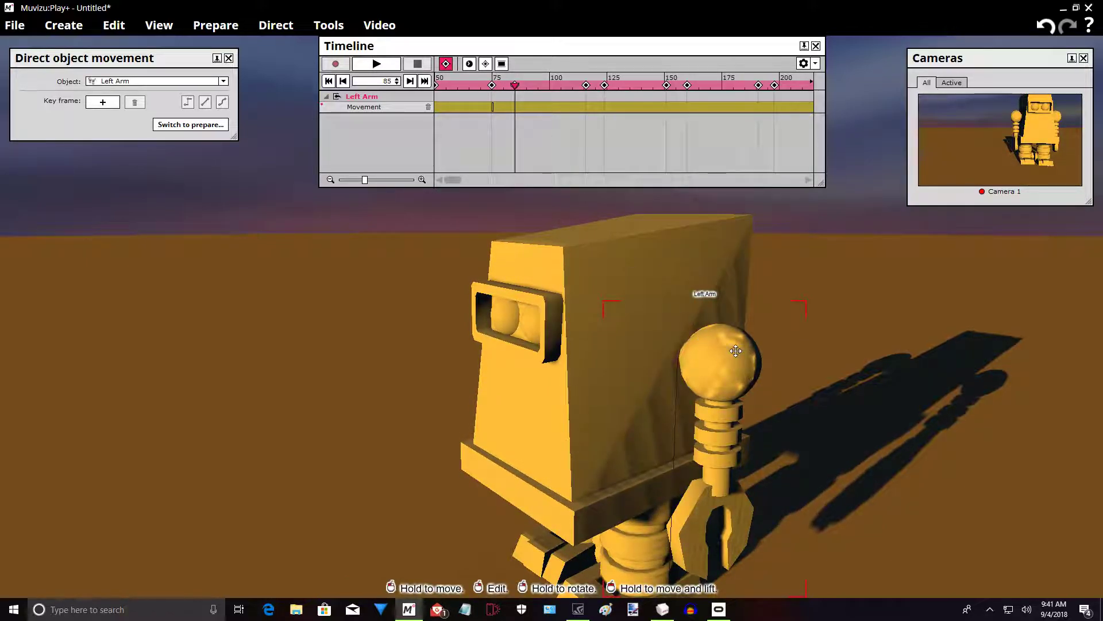
left_click(107, 106)
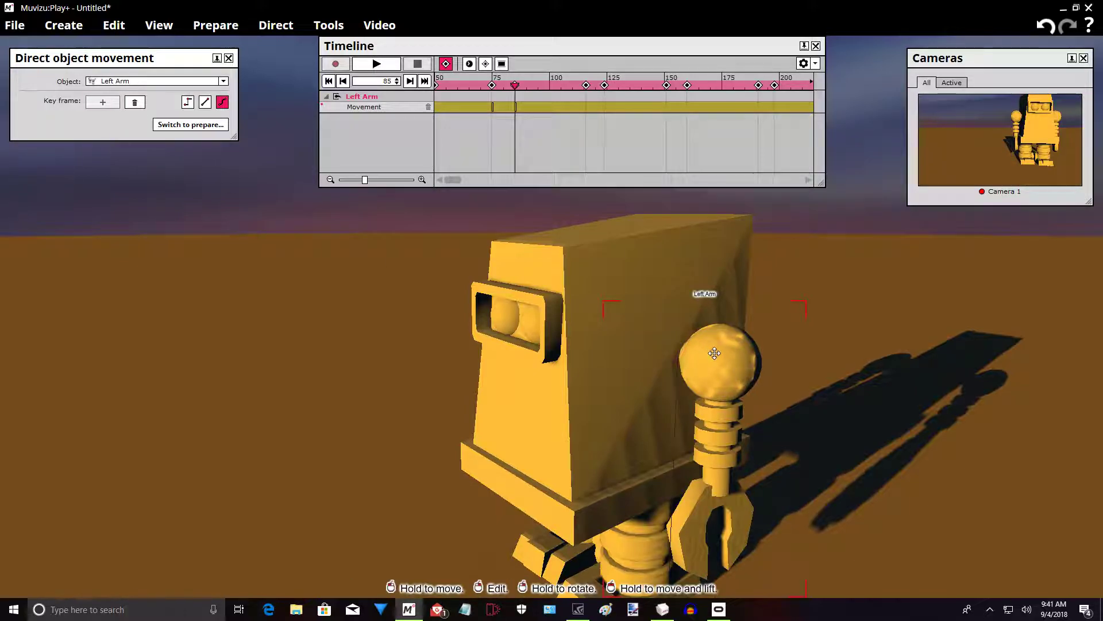
left_click_drag(720, 362, 734, 345)
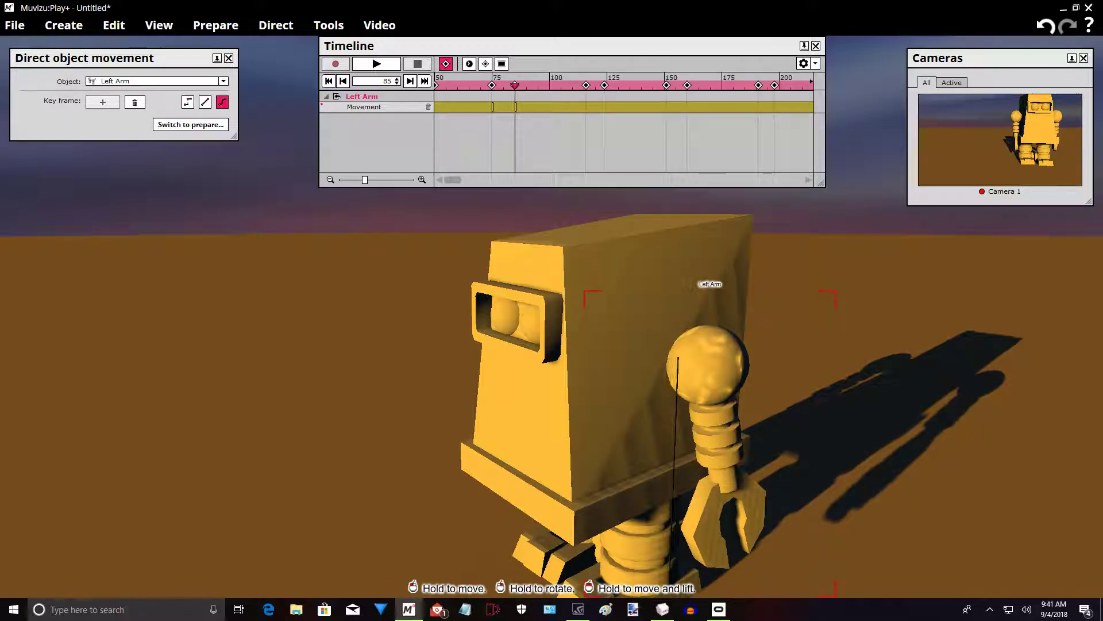
right_click_drag(734, 345, 743, 347)
middle_click_drag(826, 379, 880, 380)
- Try a left arm key frame at frame 116 with the arm moved forward along the body, and remove it again
left_click_drag(513, 85, 586, 96)
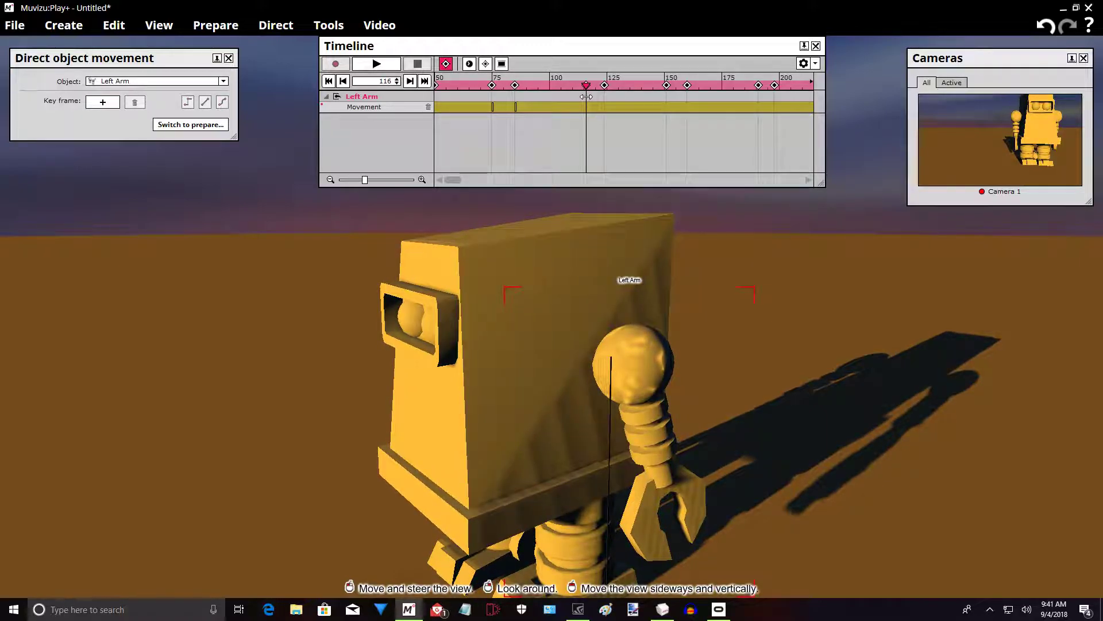
left_click(103, 101)
left_click_drag(633, 364, 601, 369)
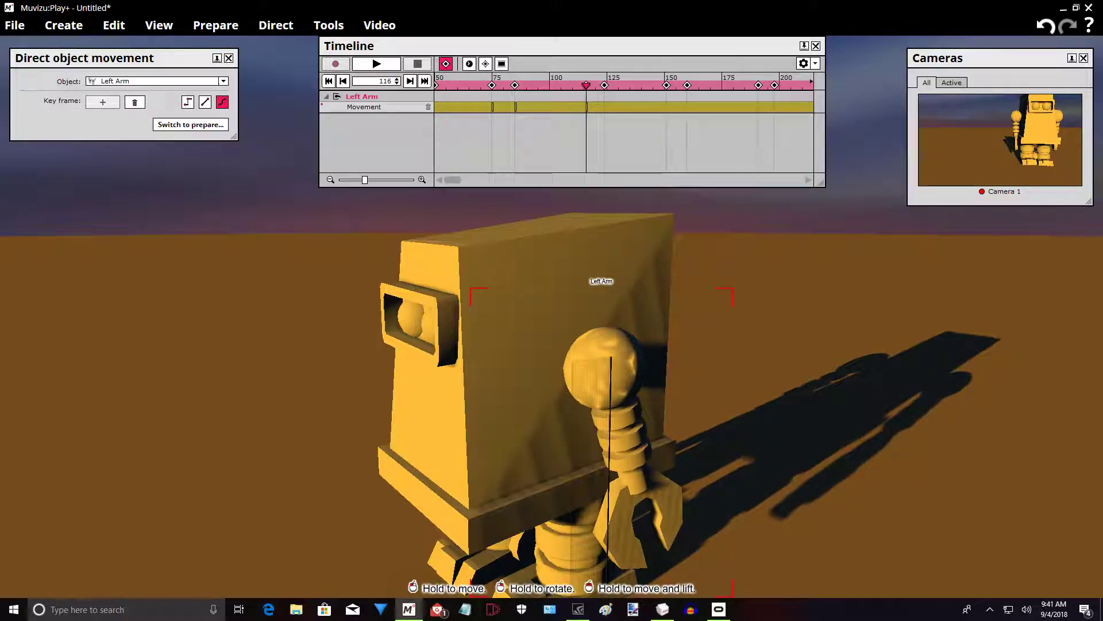
mouse_move(585, 85)
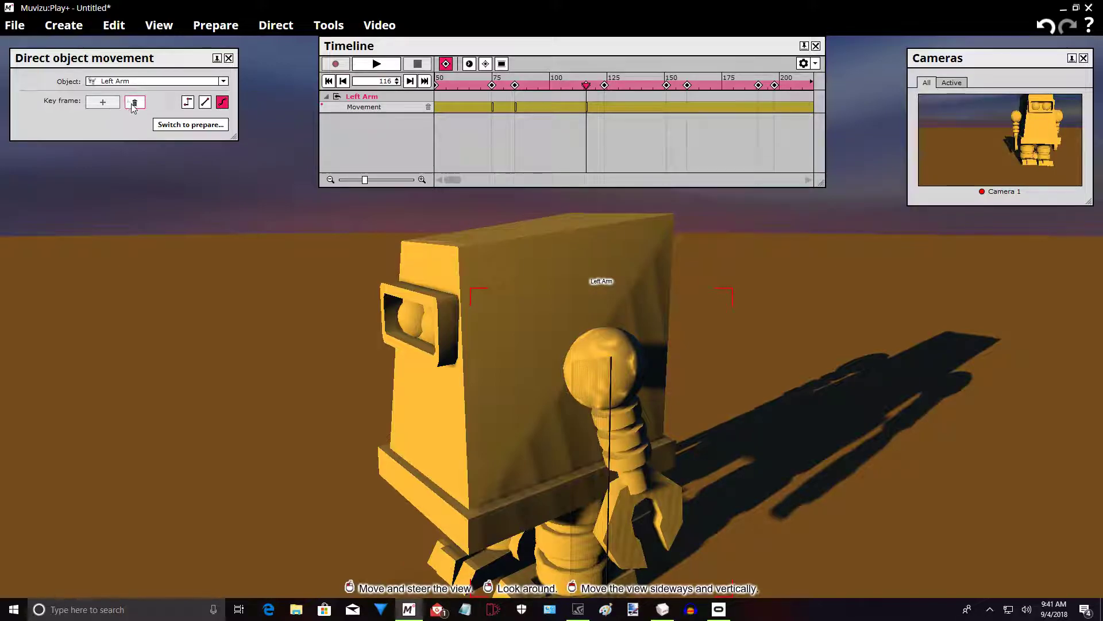
key("ctrl+z")
- Delete the left arm's key frame at frame 85 and return the playhead to frame 75
mouse_move(585, 85)
left_mouse_down()
mouse_move(492, 86)
mouse_move(515, 85)
left_mouse_up()
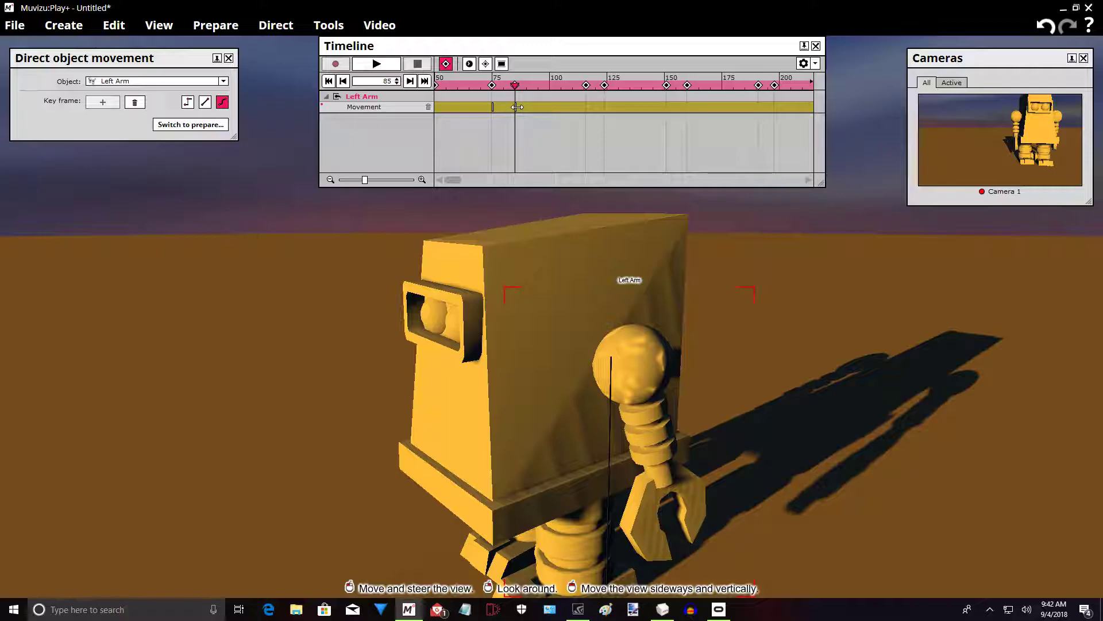
left_click(139, 104)
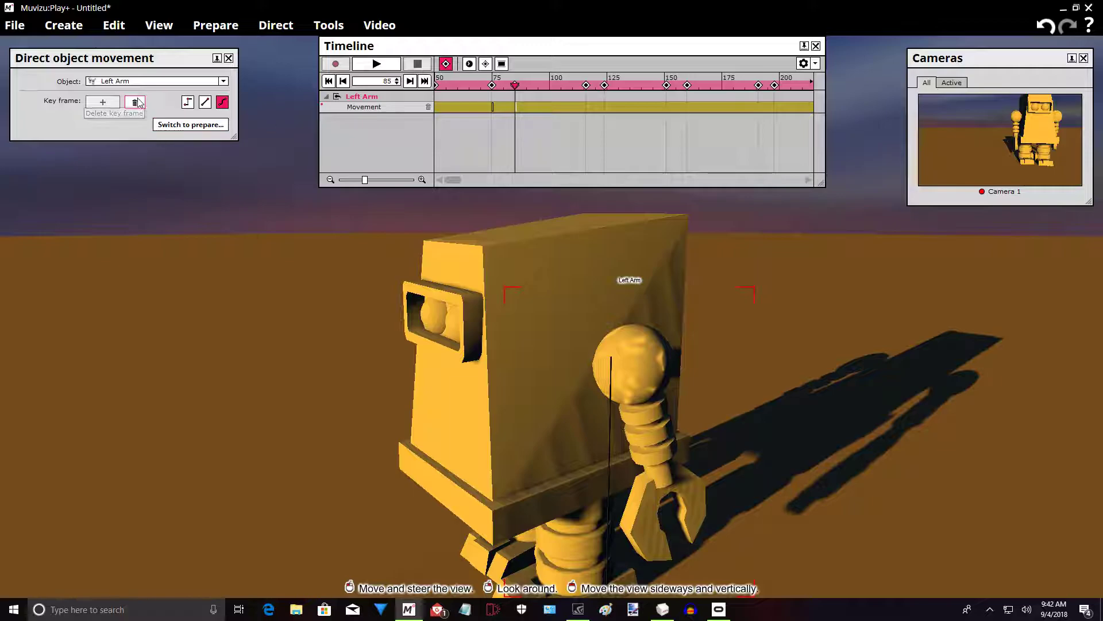
left_click_drag(516, 85, 492, 85)
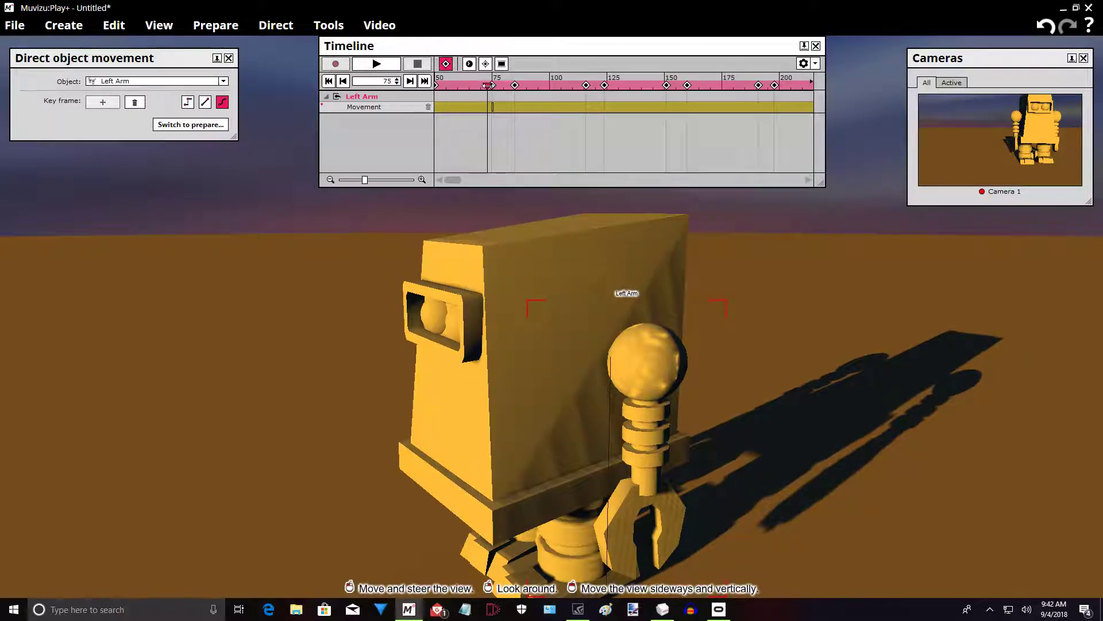
- Add a left arm key frame at frame 116, move the arm forward with the body and swing its hand backward
left_click_drag(492, 85, 587, 85)
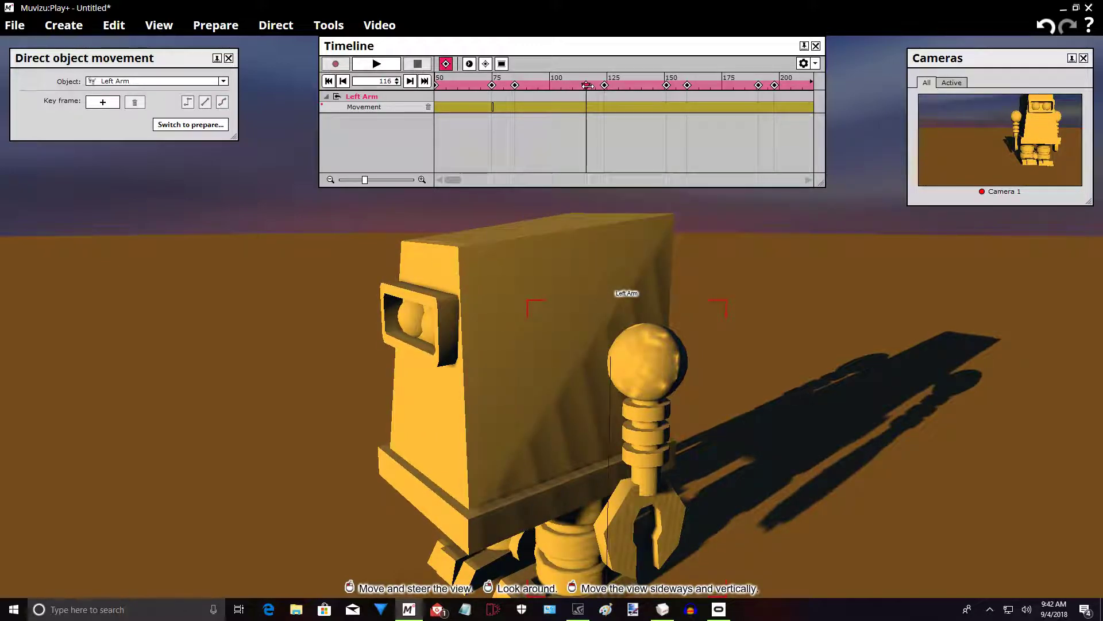
left_click(110, 102)
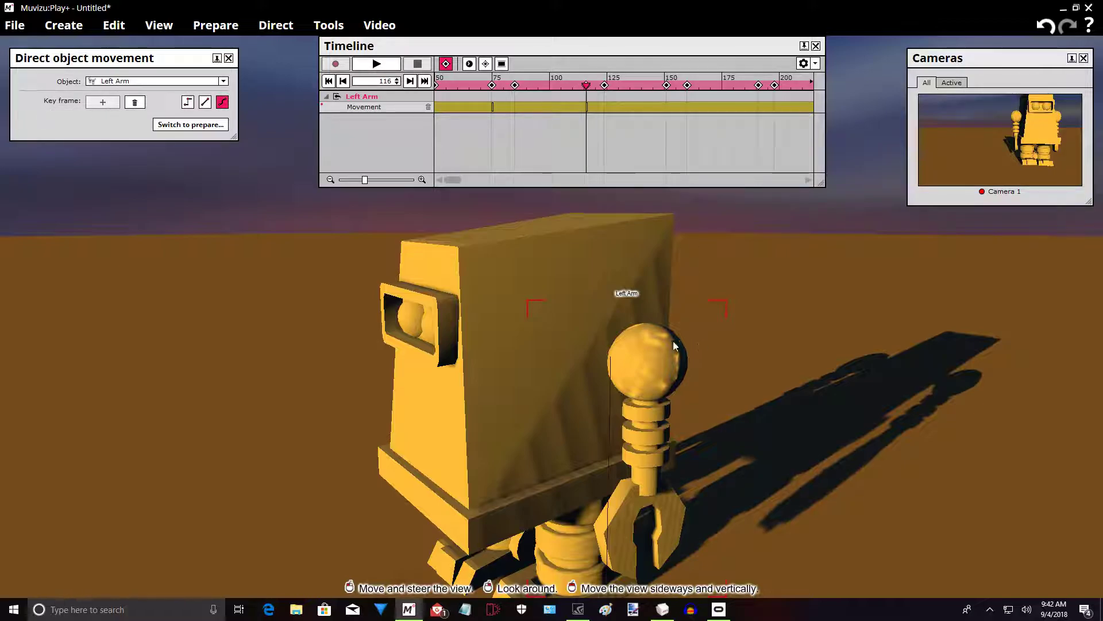
mouse_move(644, 348)
right_mouse_down()
mouse_move(606, 355)
mouse_move(637, 355)
right_mouse_up()
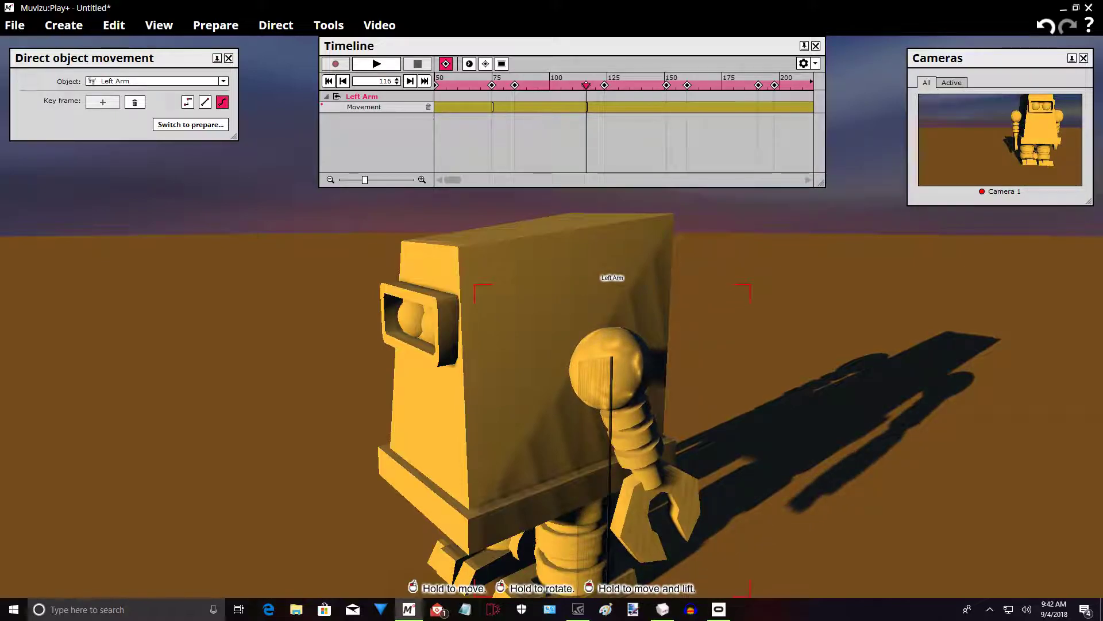
right_click_drag(637, 355, 640, 354)
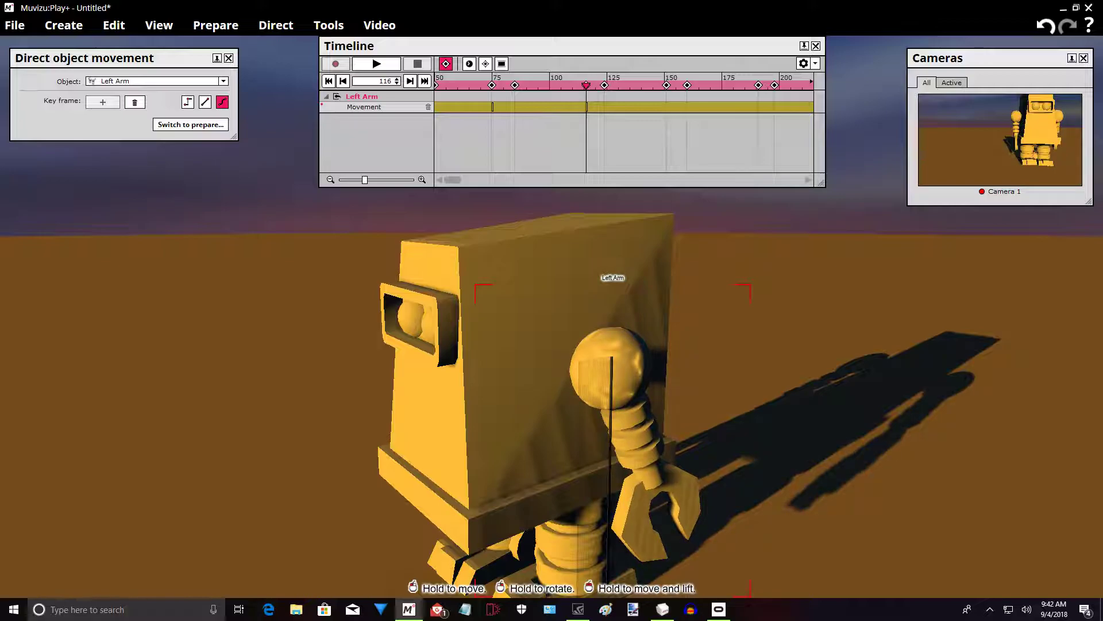
- Select the robot's body and delete its movement key frame at frame 85
left_click_drag(587, 86, 515, 97)
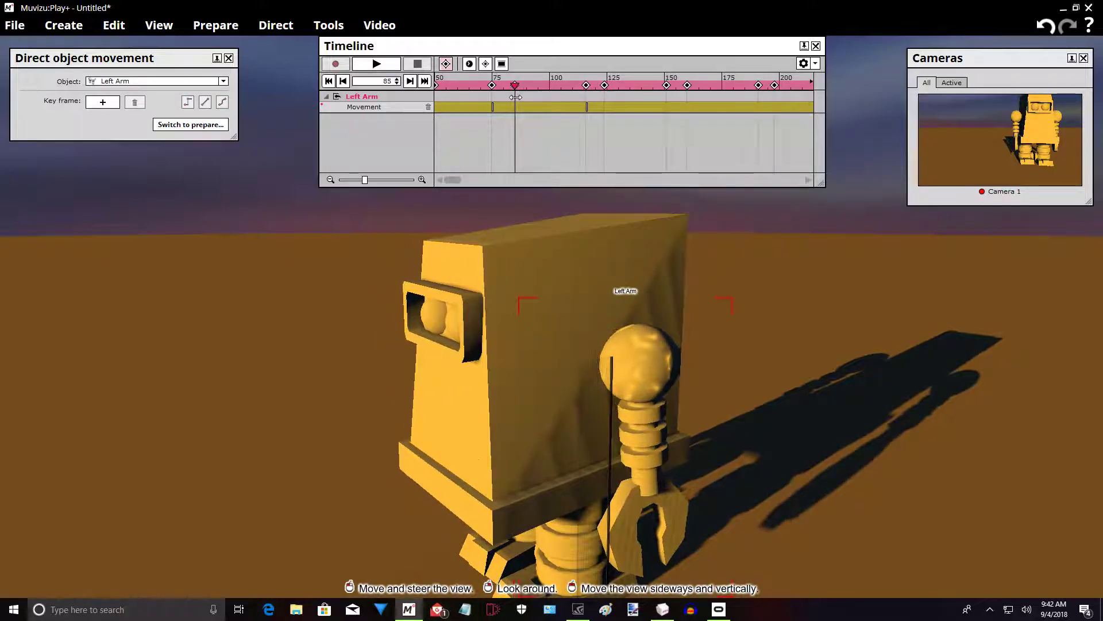
left_click(543, 251)
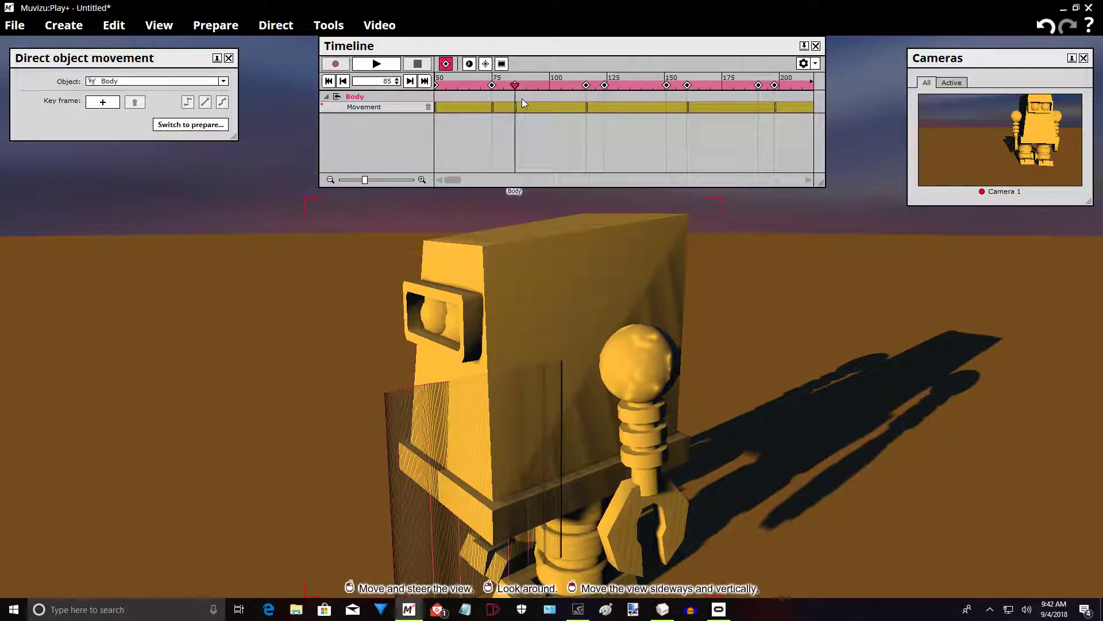
mouse_move(518, 101)
left_mouse_down()
mouse_move(495, 86)
mouse_move(515, 85)
mouse_move(493, 89)
mouse_move(515, 90)
left_mouse_up()
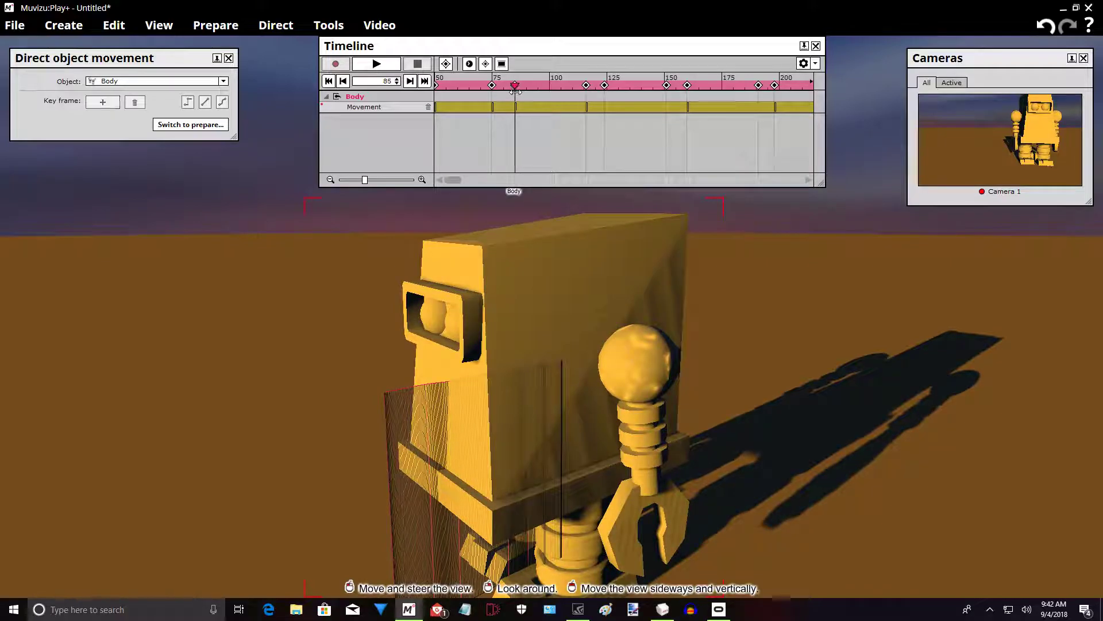
left_click(135, 102)
left_click_drag(516, 86, 587, 89)
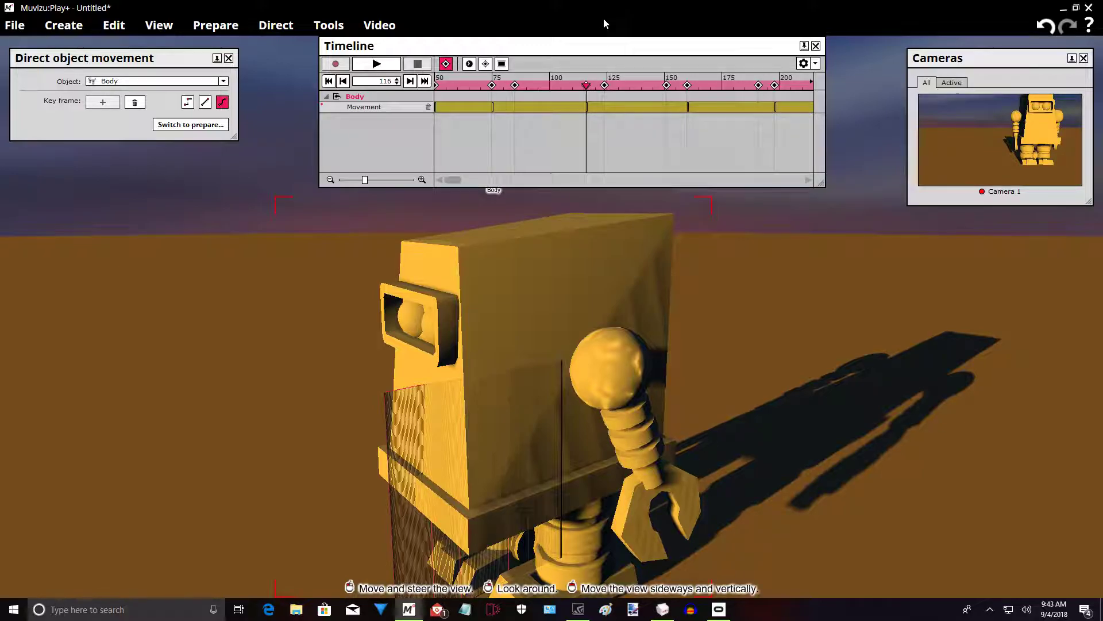
- Add a movement key frame for the body at frame 124
middle_click_drag(681, 301, 706, 294)
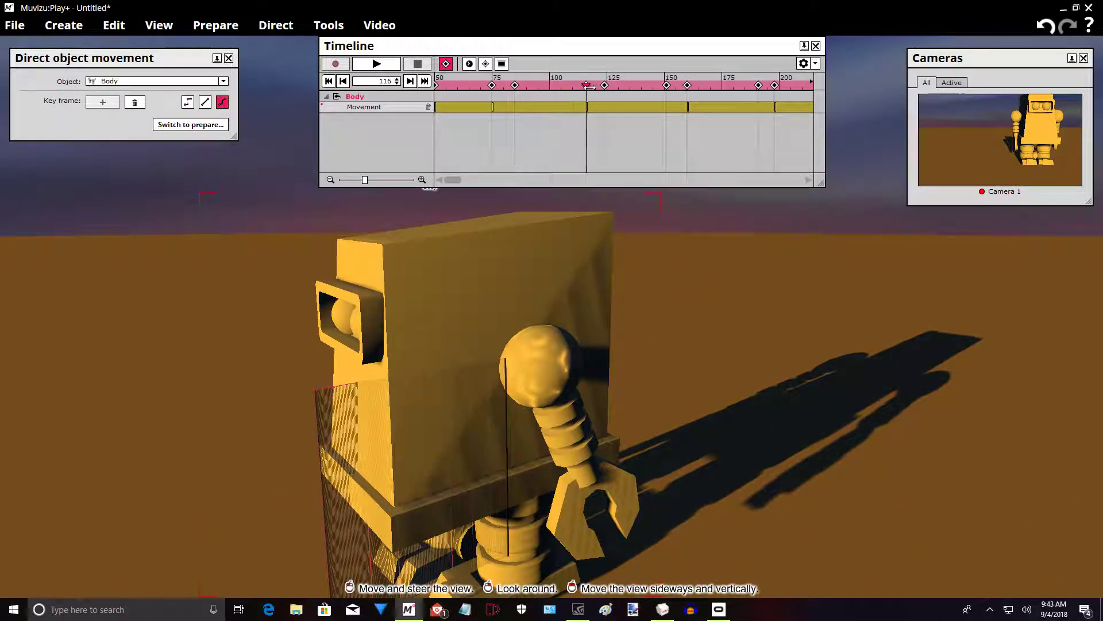
left_click_drag(589, 85, 606, 85)
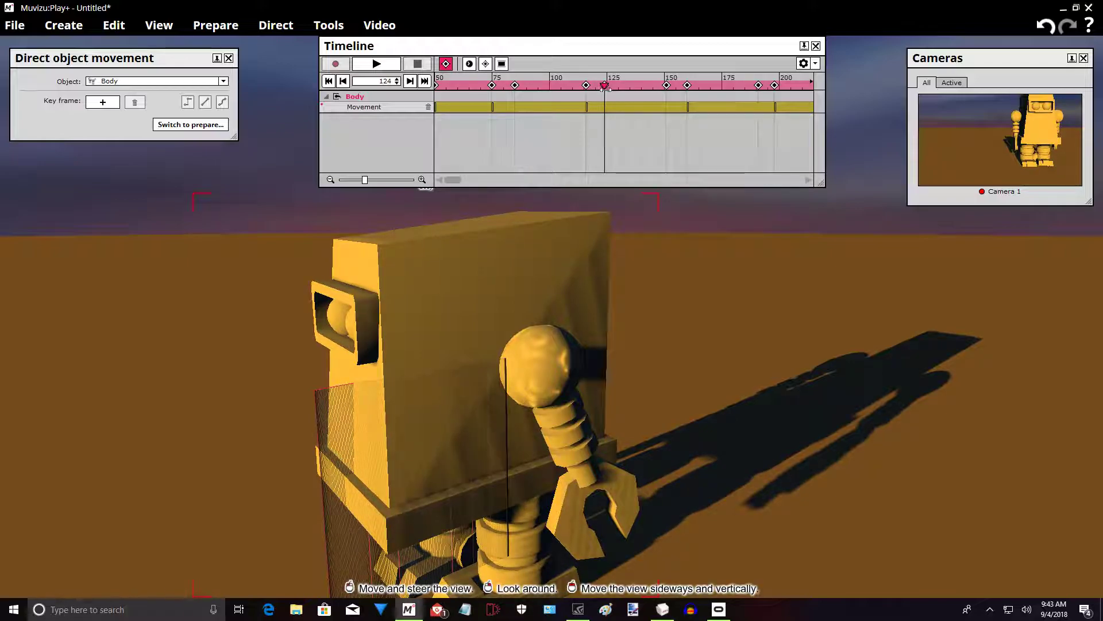
left_click(102, 102)
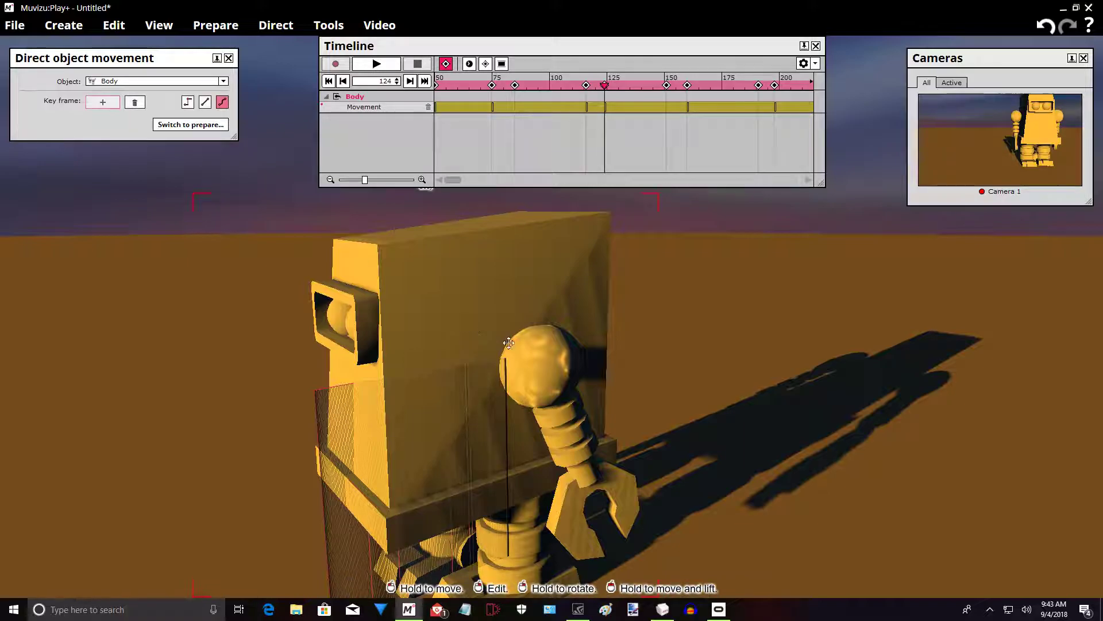
- Select the left arm, add its key frame at frame 124 and rotate the arm until it hangs straight down
left_click(529, 355)
right_click(536, 351)
left_click(536, 351)
right_click_drag(536, 351, 486, 351)
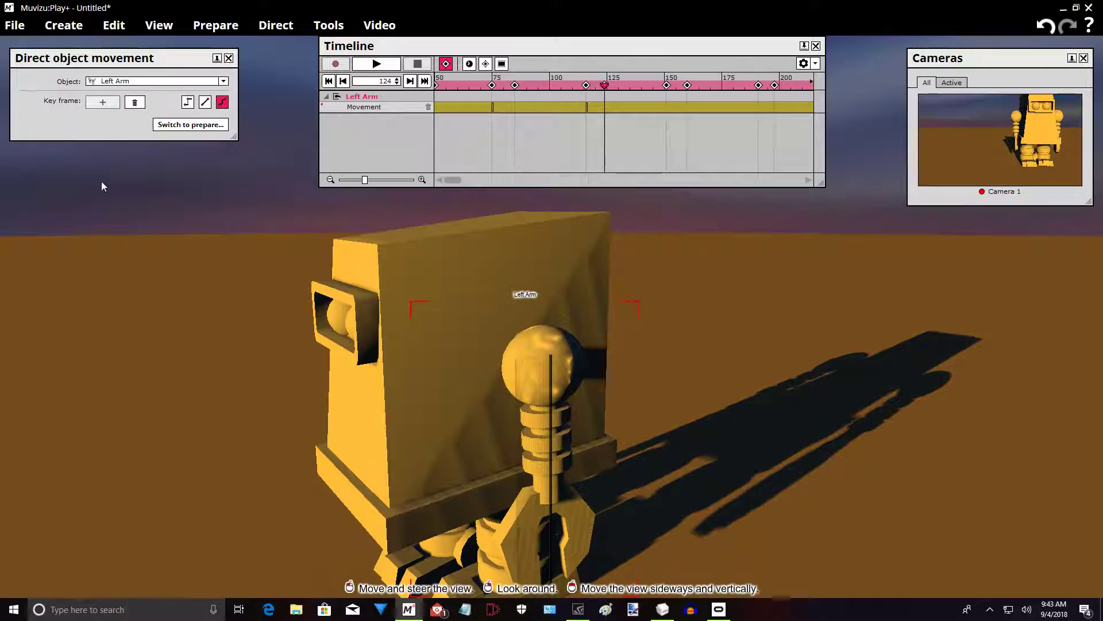
left_click_drag(601, 85, 605, 87)
left_click(100, 102)
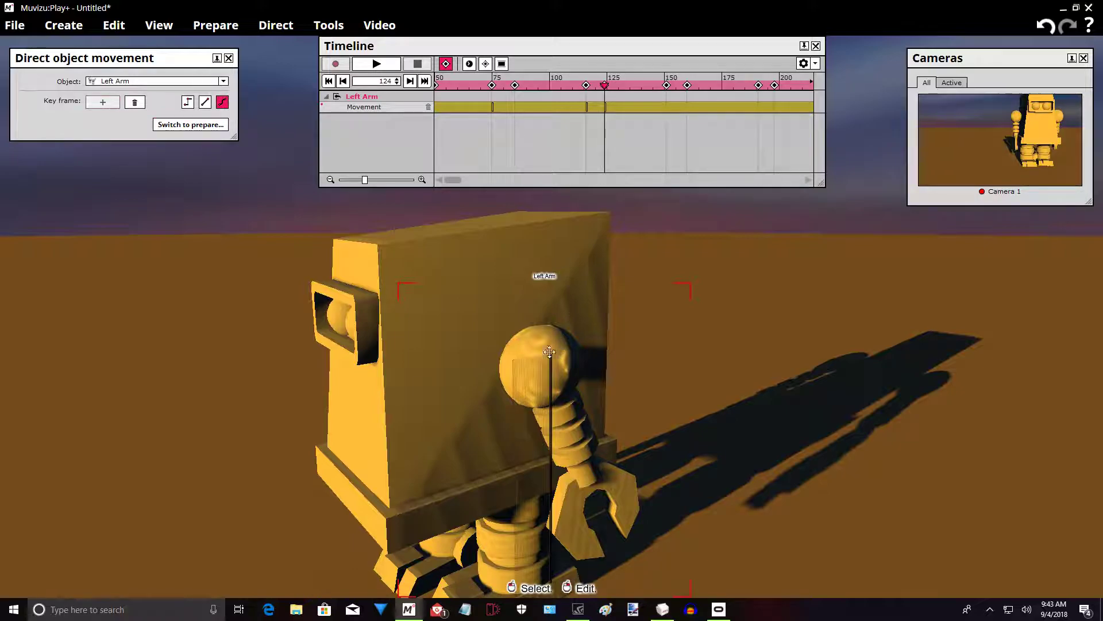
left_click(532, 373)
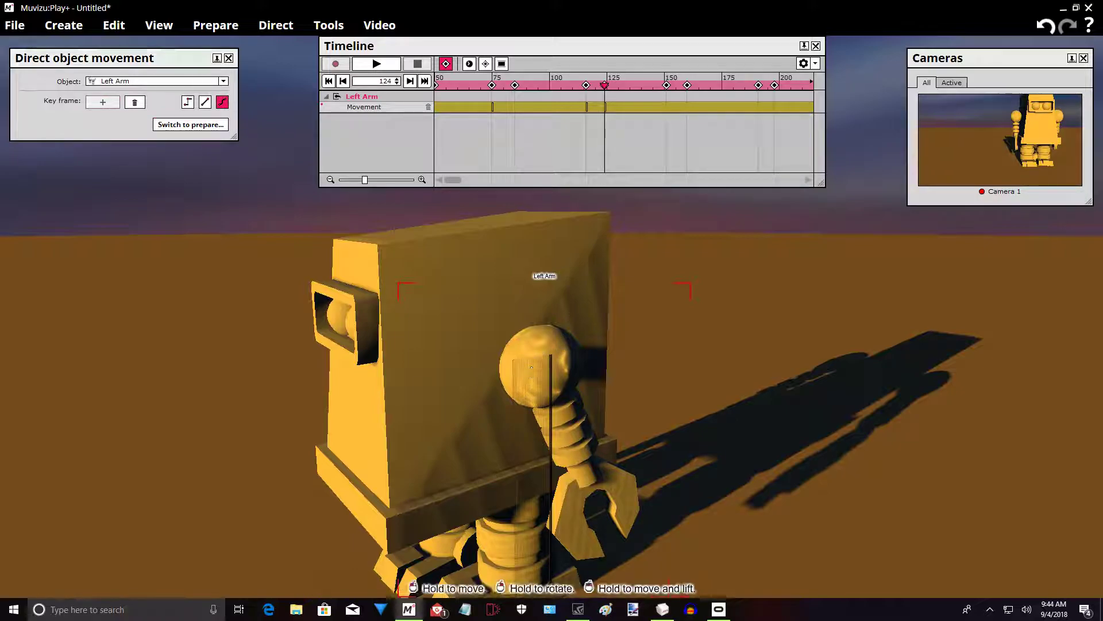
right_click_drag(531, 372, 506, 373)
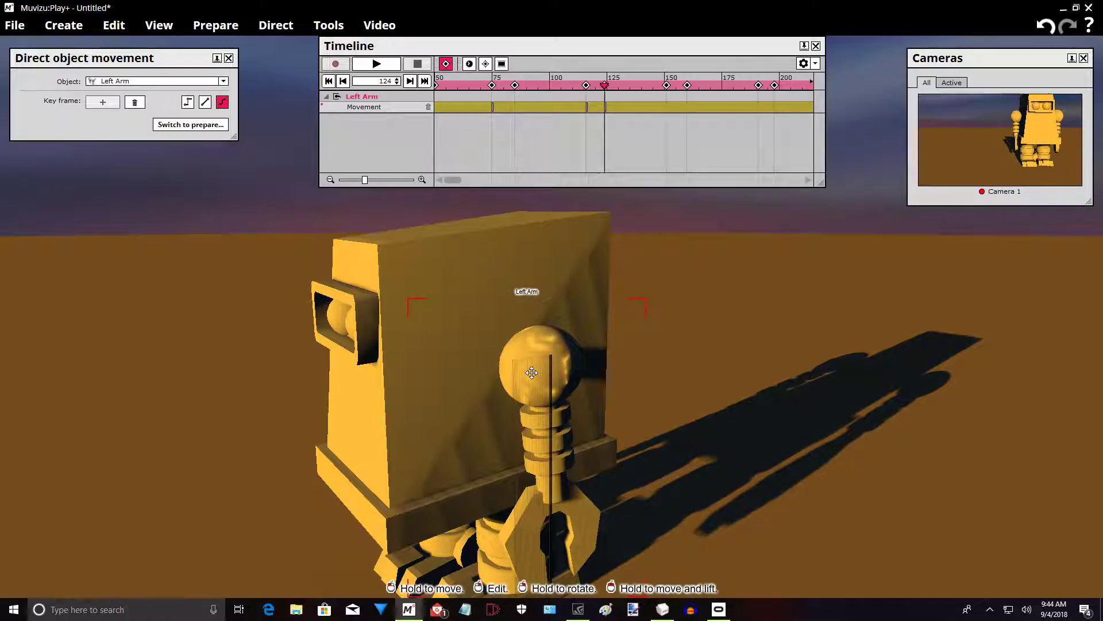
- Add a left arm key frame at frame 151 and move the arm forward along the body
left_click_drag(603, 89, 667, 102)
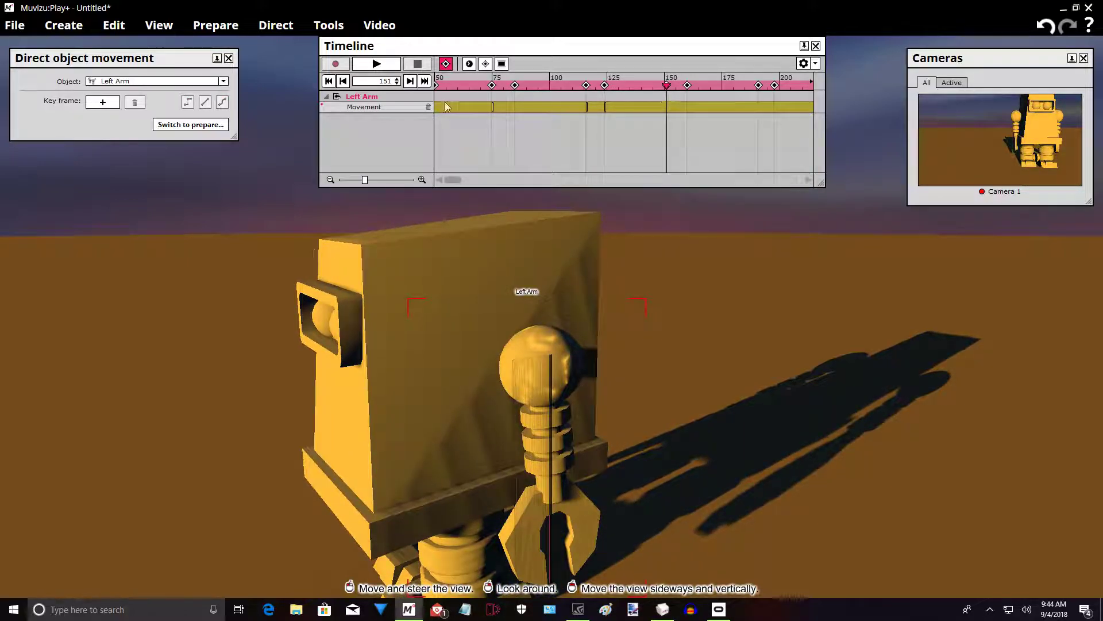
left_click(115, 106)
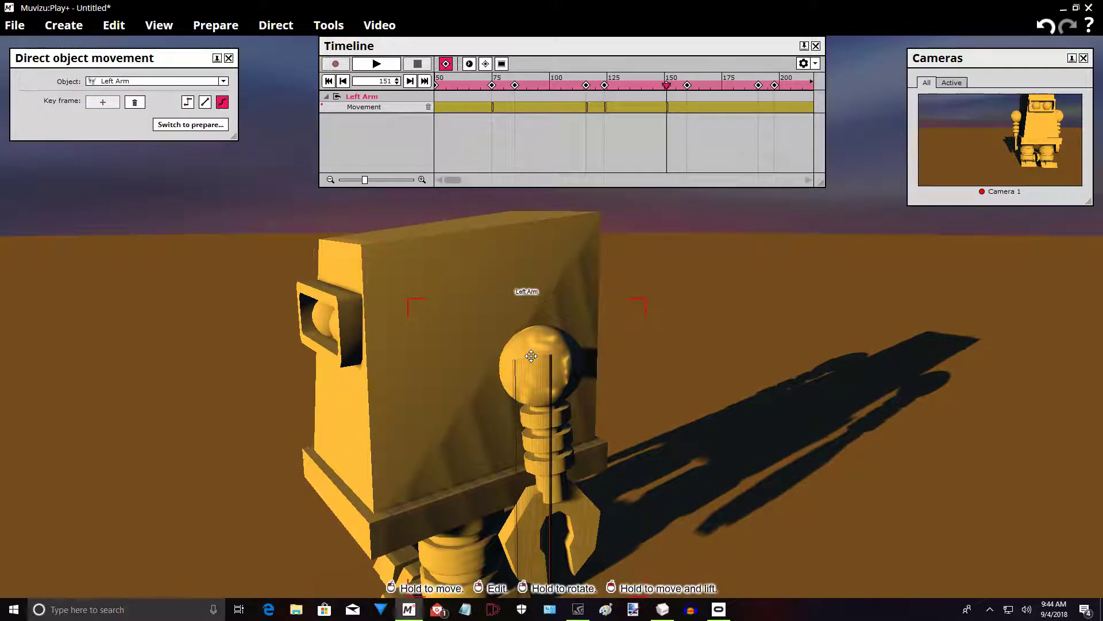
left_click_drag(538, 367, 500, 370)
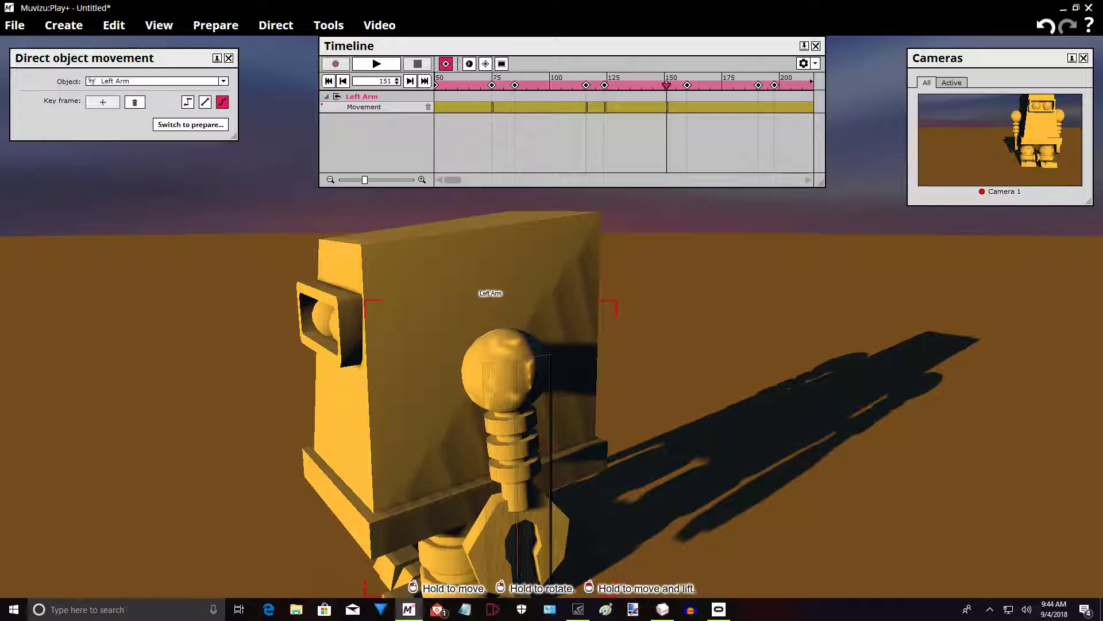
- Swing the left arm forward at frame 151, and key it at frame 160 rotated until it hangs straight down
right_click_drag(501, 370, 451, 371)
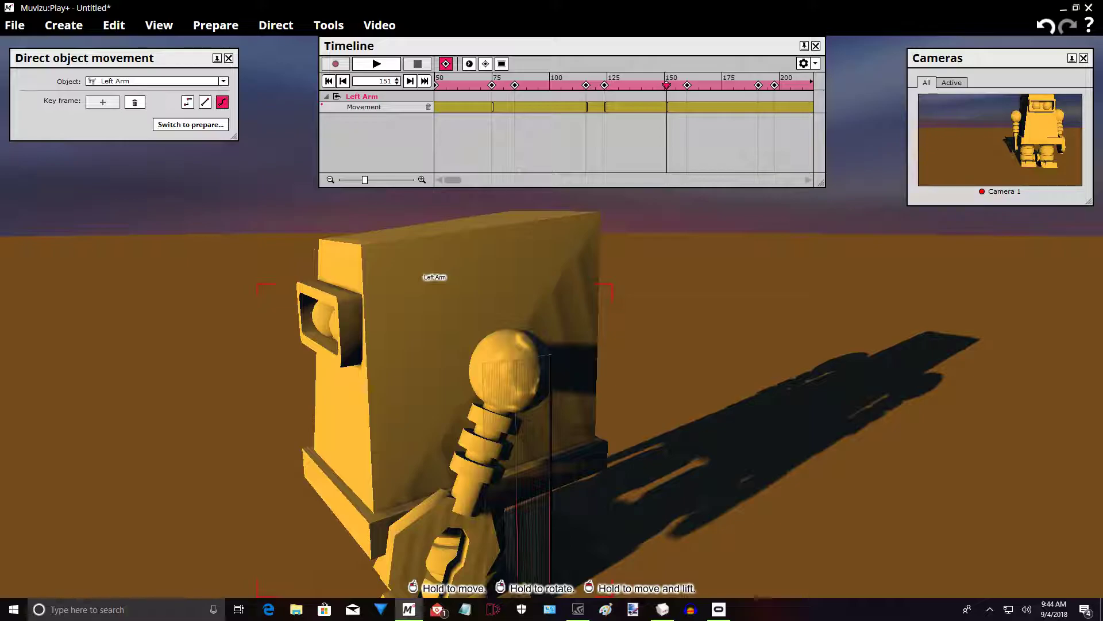
right_click_drag(633, 315, 607, 365)
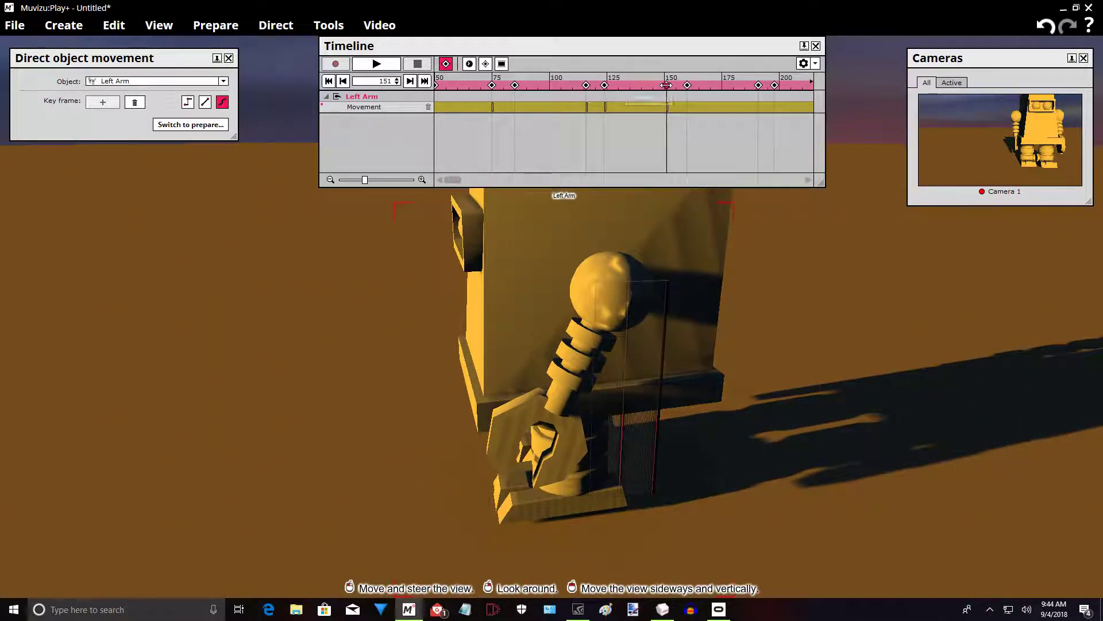
left_click_drag(669, 85, 688, 86)
left_click(90, 105)
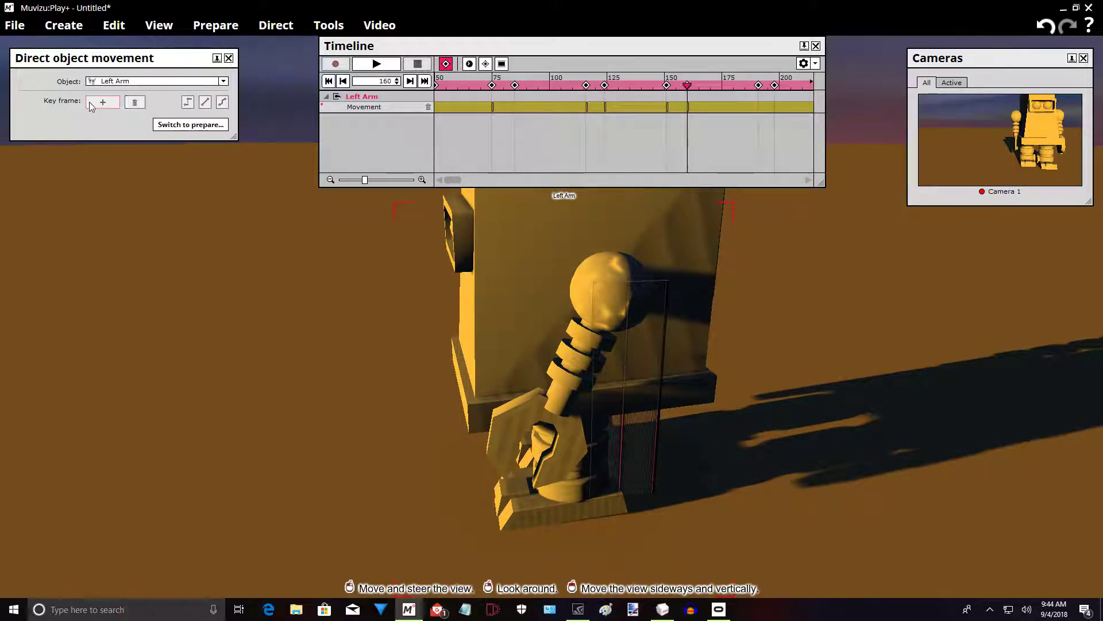
right_click_drag(610, 280, 638, 226)
- Add a left arm key frame at frame 191, move the arm forward along the body and rotate it backward
left_click(638, 181)
left_click_drag(573, 85, 643, 93)
left_click(101, 103)
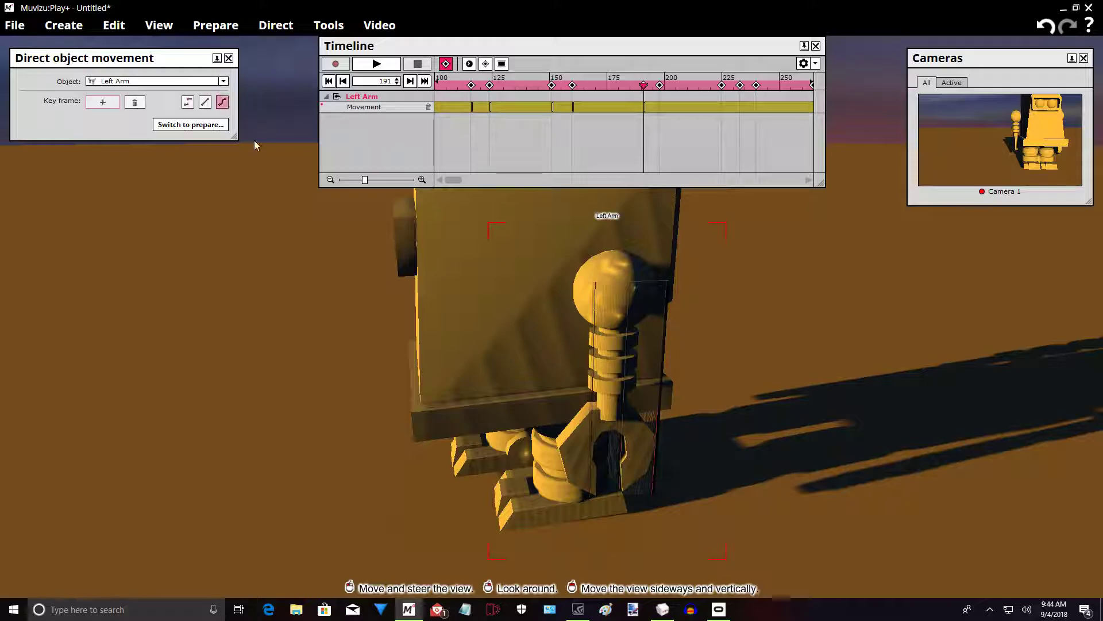
left_click_drag(631, 285, 594, 286)
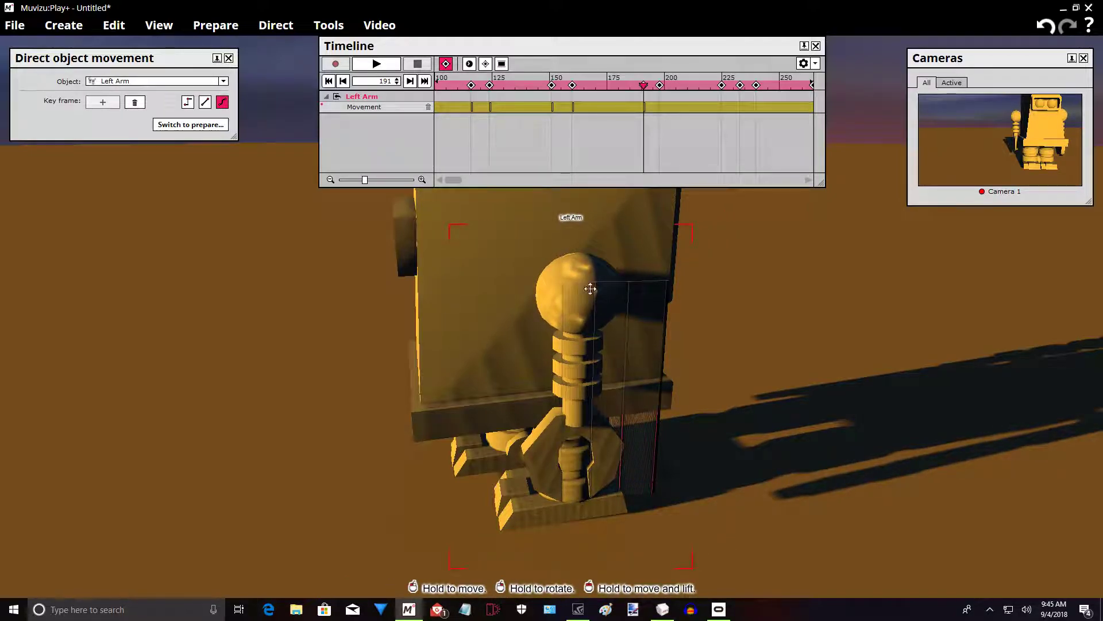
right_click_drag(585, 286, 631, 285)
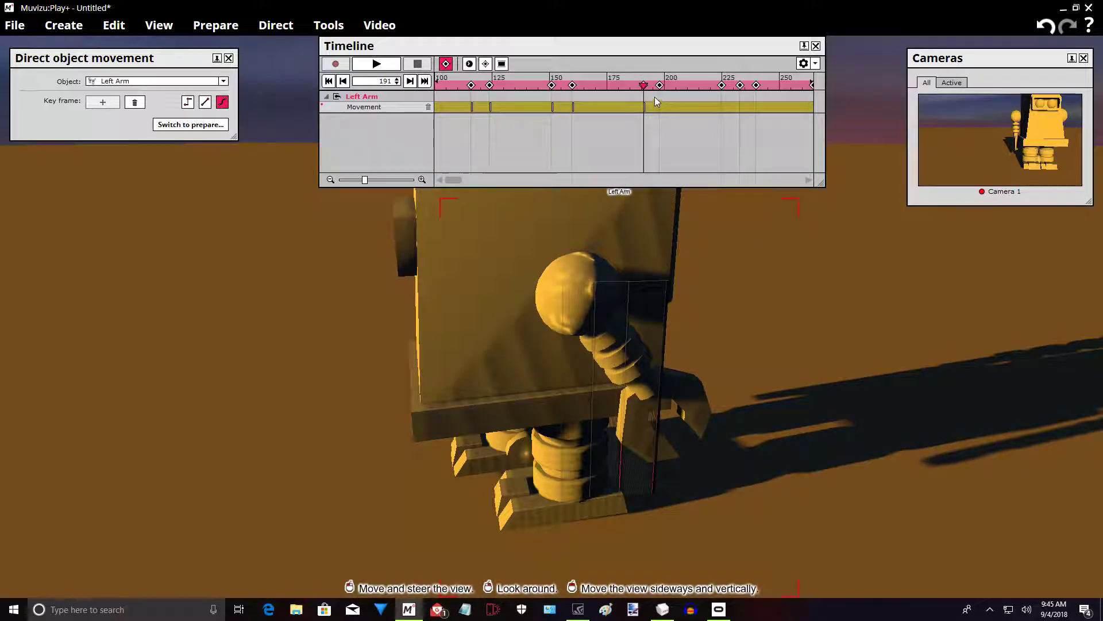
- Add a left arm key frame at frame 198 and rotate the arm until it hangs straight down
mouse_move(645, 86)
mouse_move(646, 87)
left_mouse_down()
mouse_move(498, 86)
mouse_move(662, 93)
left_mouse_up()
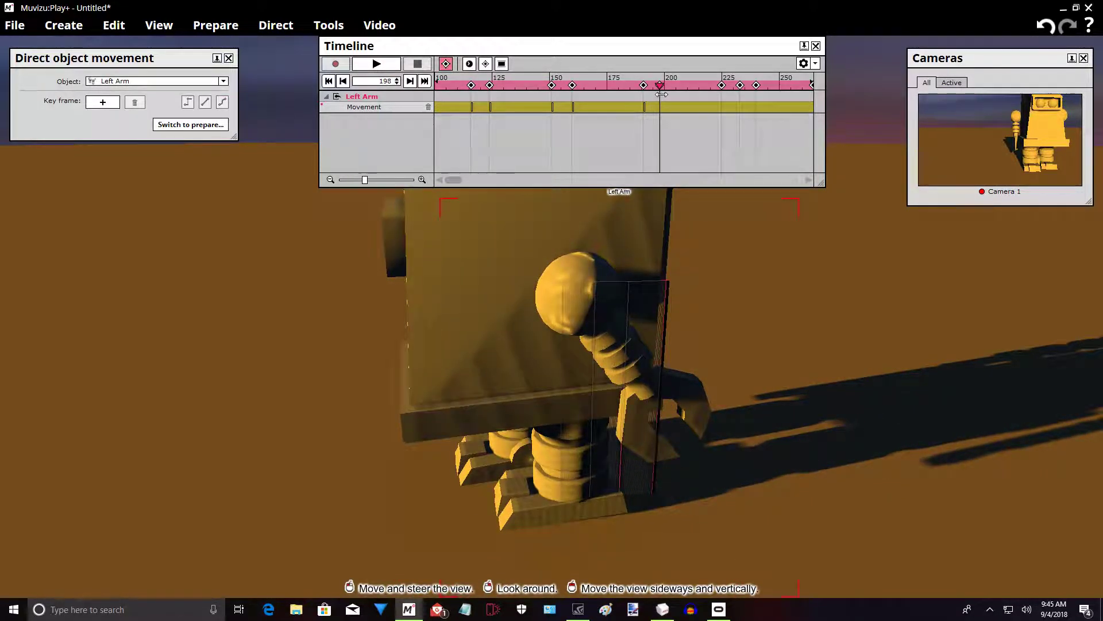
left_click(103, 101)
right_click_drag(615, 367, 575, 369)
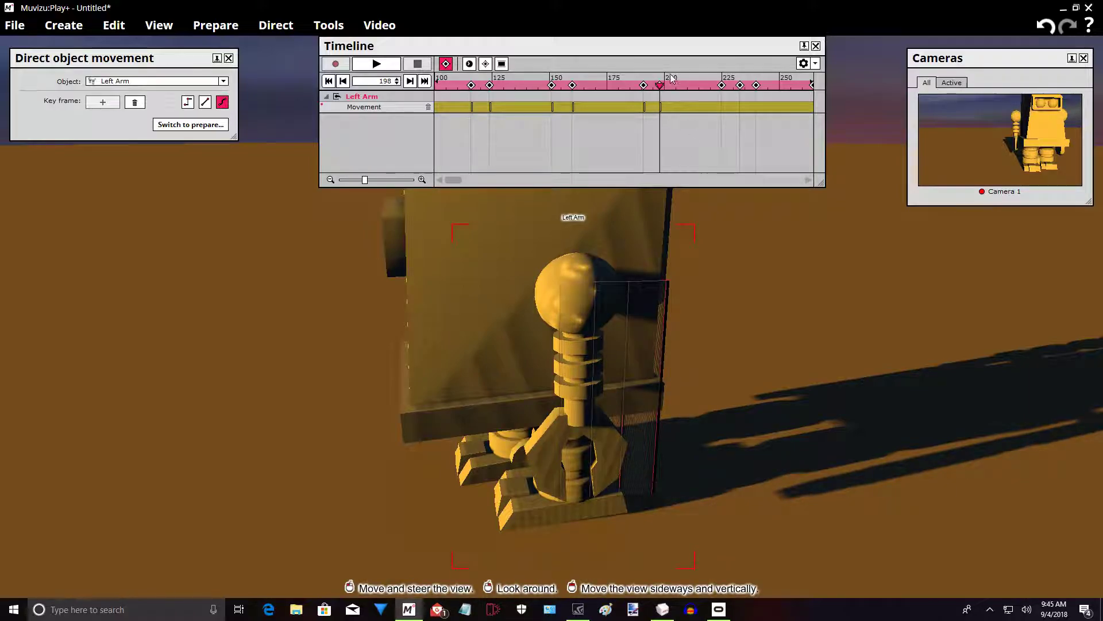
- Add a left arm key frame at frame 225, move the arm forward along the body and swing it forward
left_click_drag(661, 84, 724, 90)
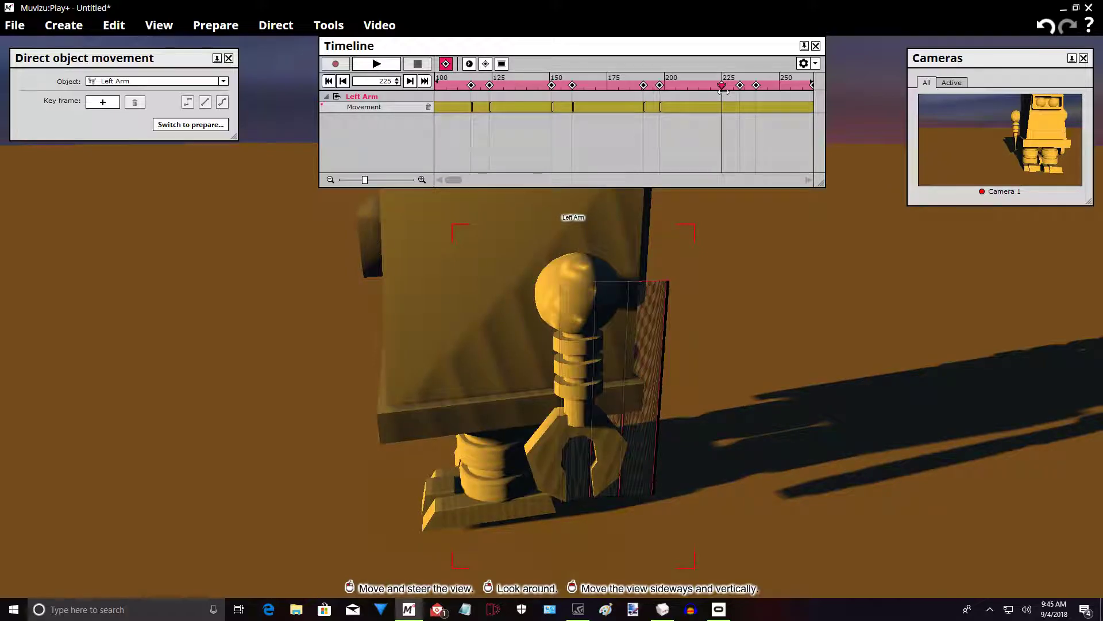
left_click(103, 101)
left_click_drag(586, 280, 519, 282)
right_click_drag(521, 286, 482, 286)
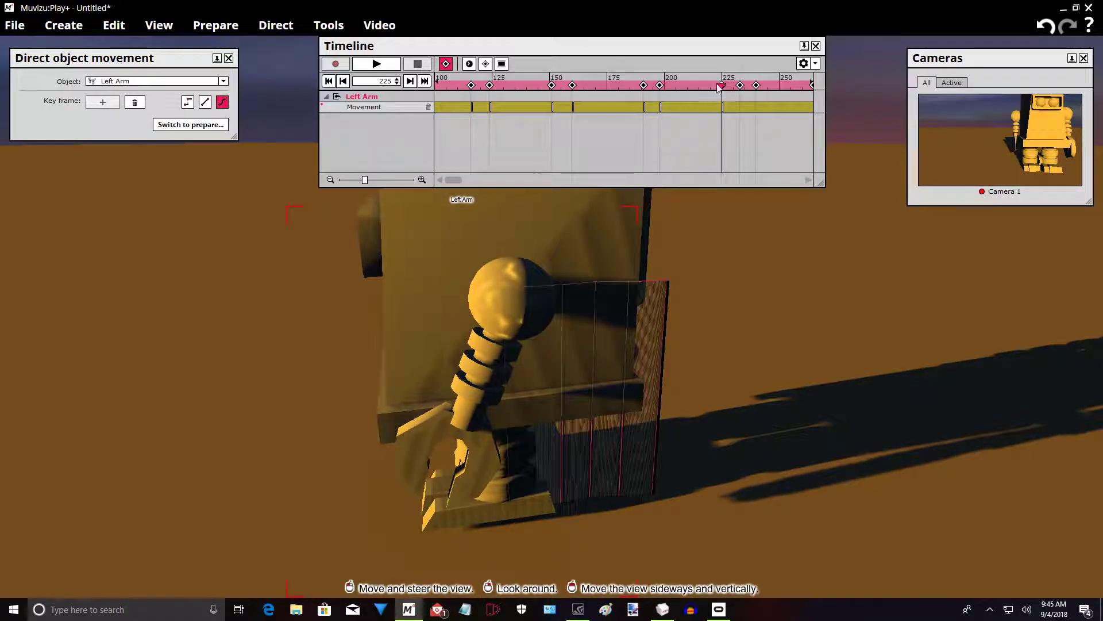
- Add a left arm key frame at frame 233 and rotate the arm back to hanging straight down
left_click_drag(718, 85, 740, 101)
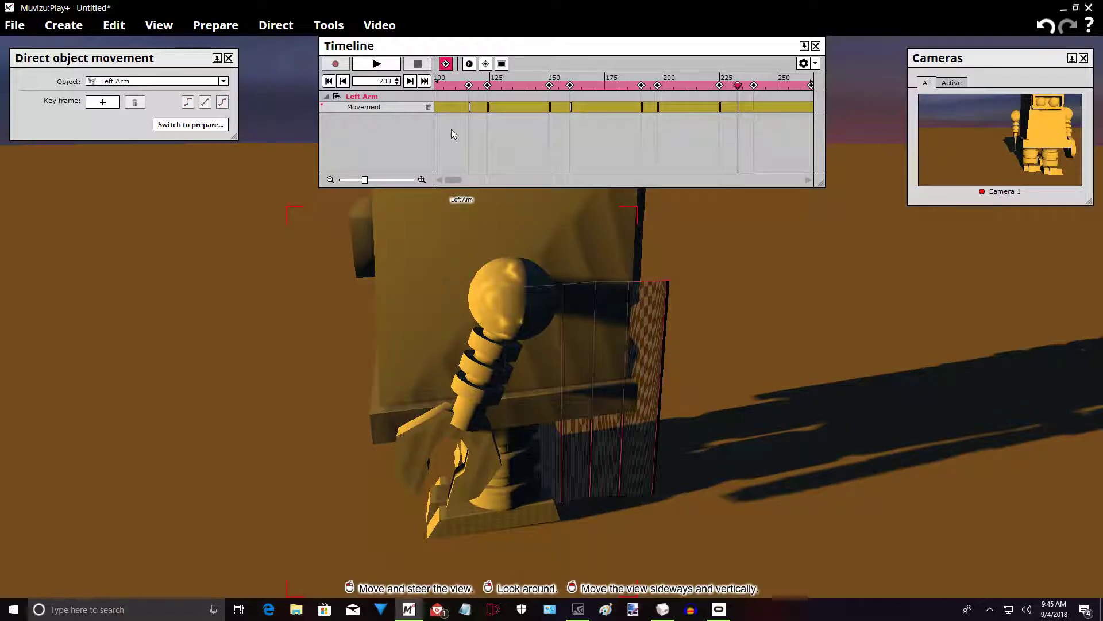
left_click(103, 103)
right_click_drag(516, 289, 556, 289)
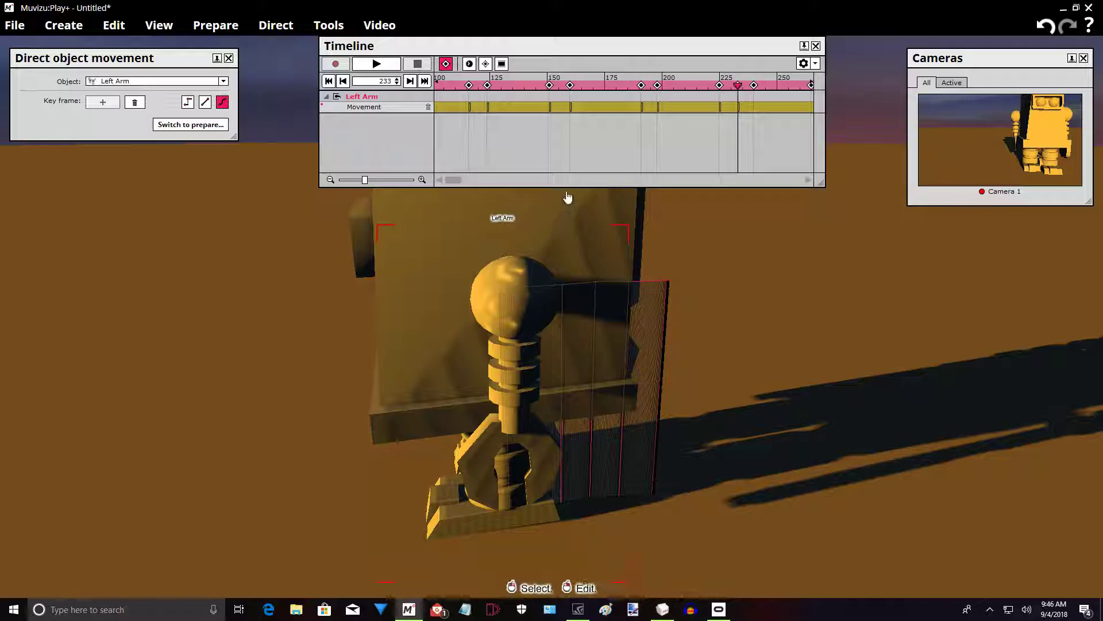
- Add a left arm key frame at frame 265, move the arm forward along the body and swing it backward
scroll(570, 179, "down", 2)
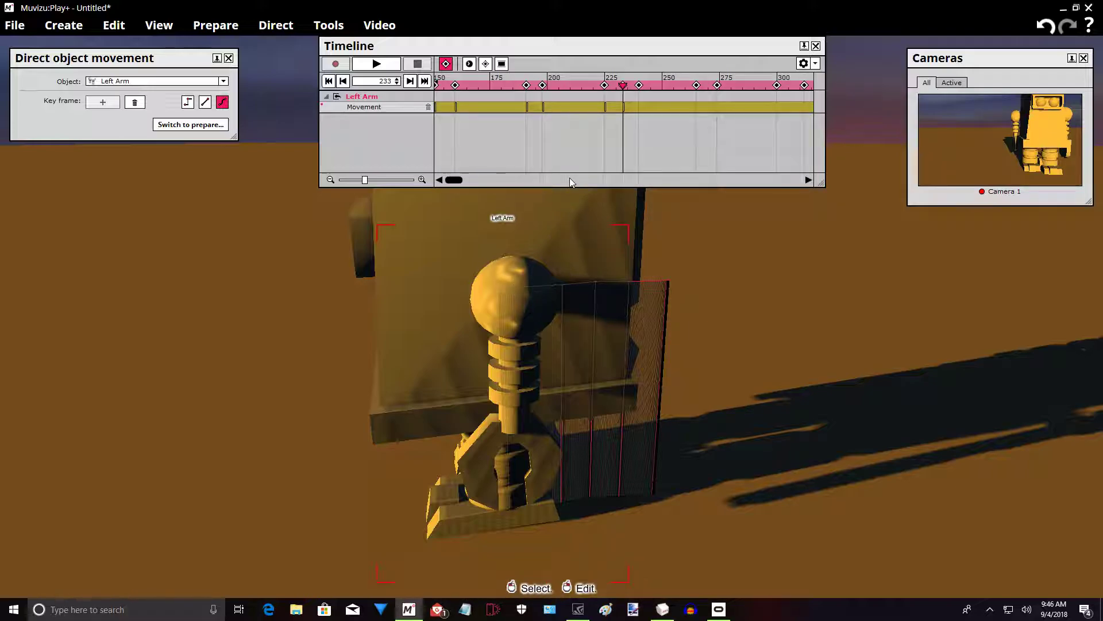
scroll(570, 179, "down", 1)
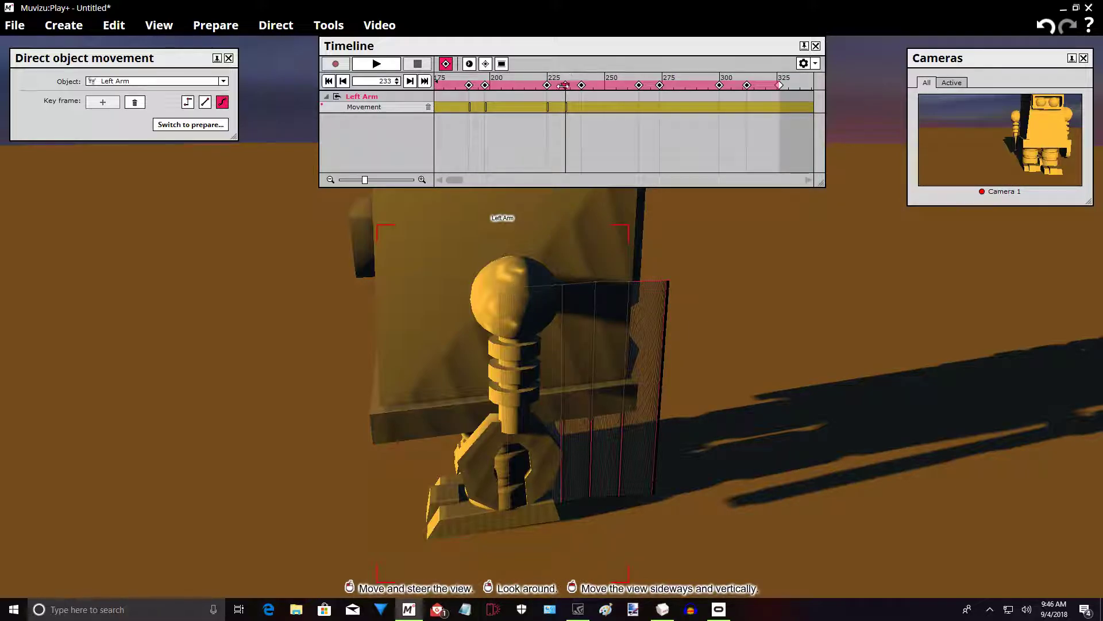
left_click_drag(563, 85, 638, 85)
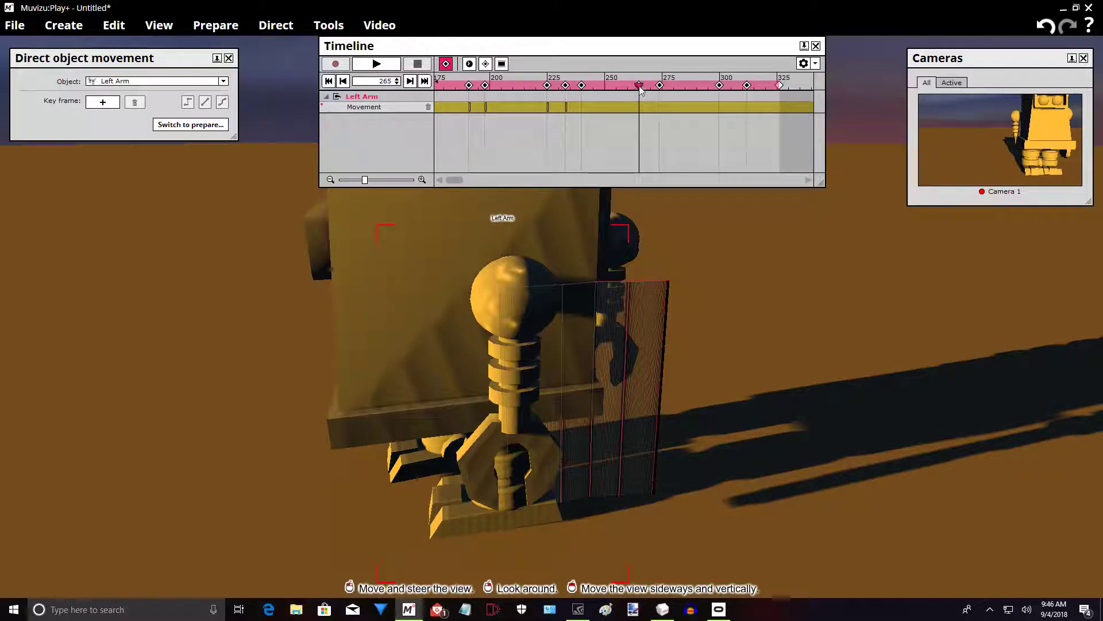
left_click(107, 107)
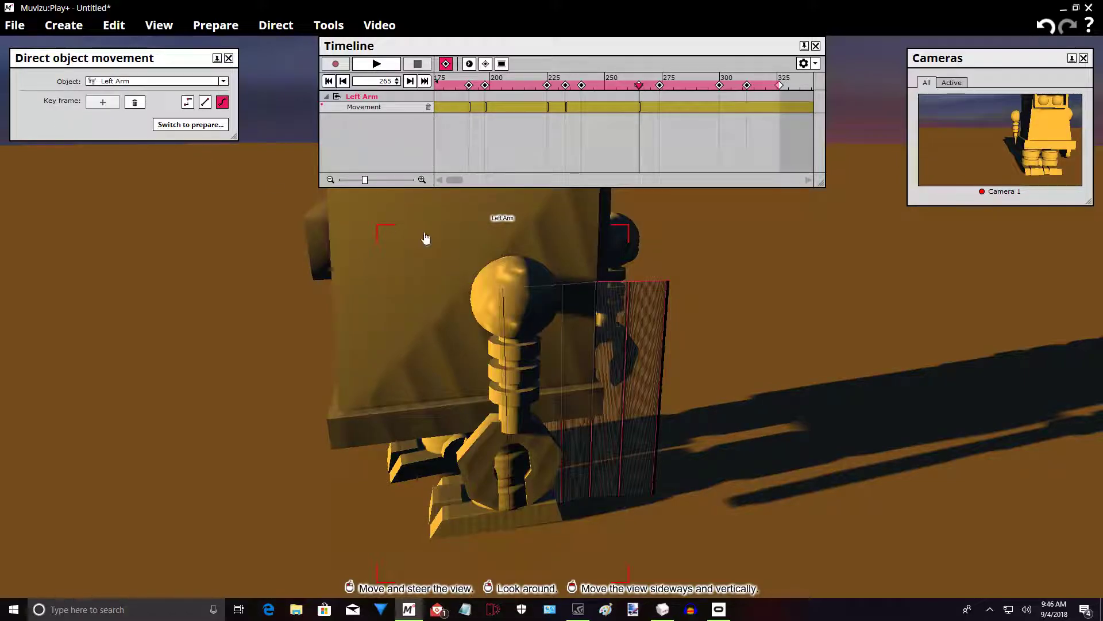
mouse_move(509, 282)
left_mouse_down()
mouse_move(474, 289)
mouse_move(513, 275)
left_mouse_up()
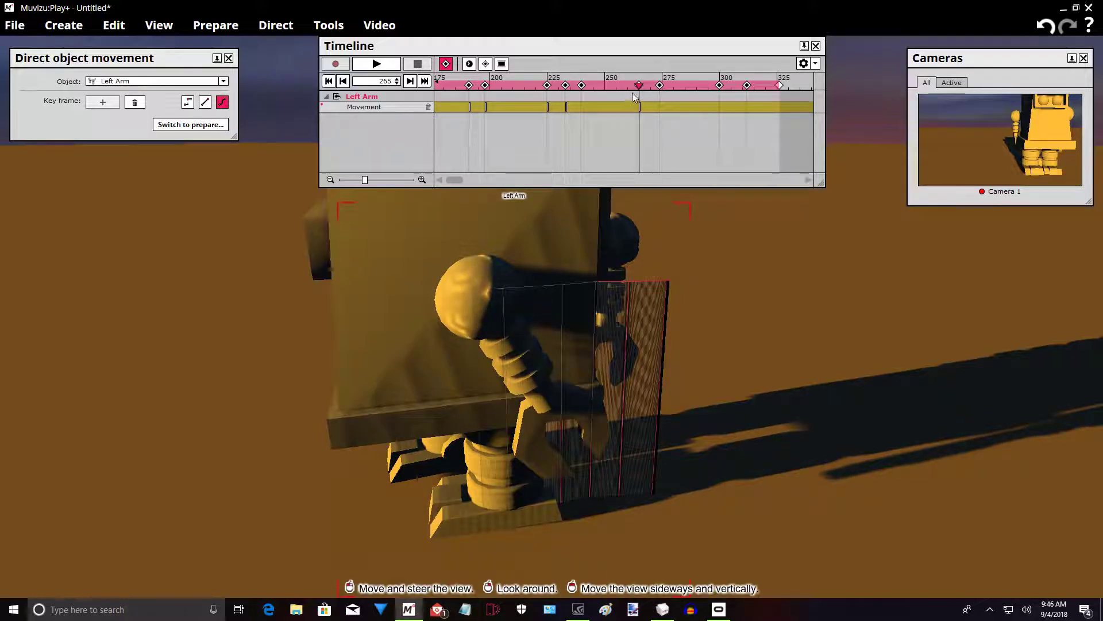
- Add a left arm key frame at frame 274 and rotate the arm until it hangs straight down
mouse_move(639, 85)
left_mouse_down()
mouse_move(516, 77)
mouse_move(660, 86)
left_mouse_up()
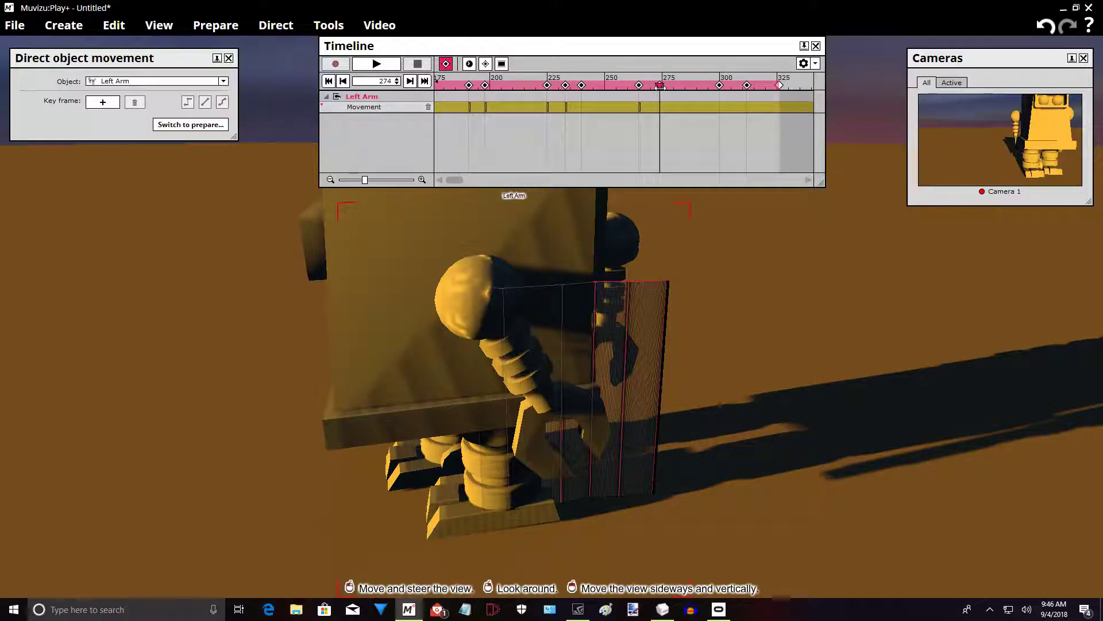
left_click(104, 103)
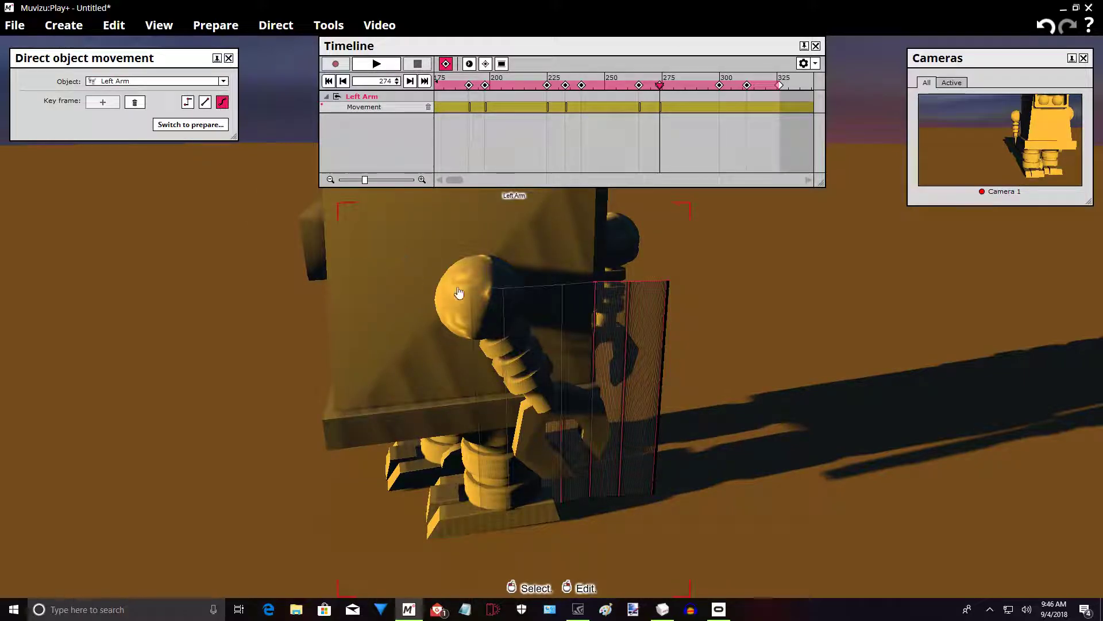
right_click_drag(520, 368, 485, 368)
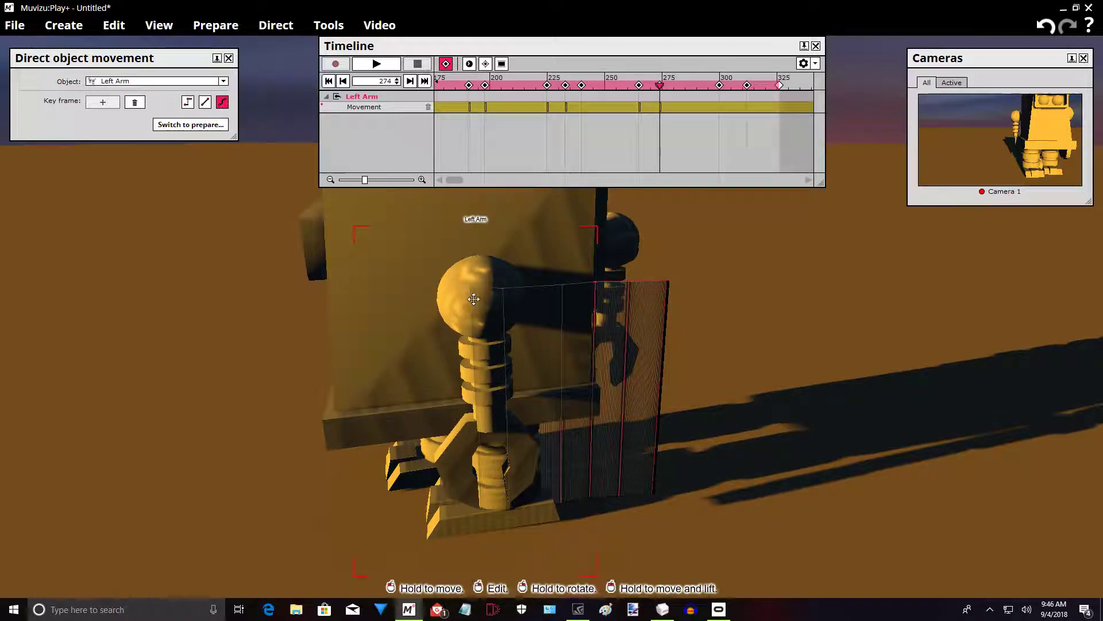
- Add left arm key frames at frames 300 and 313 with the arm hanging straight down
left_click_drag(669, 92, 723, 95)
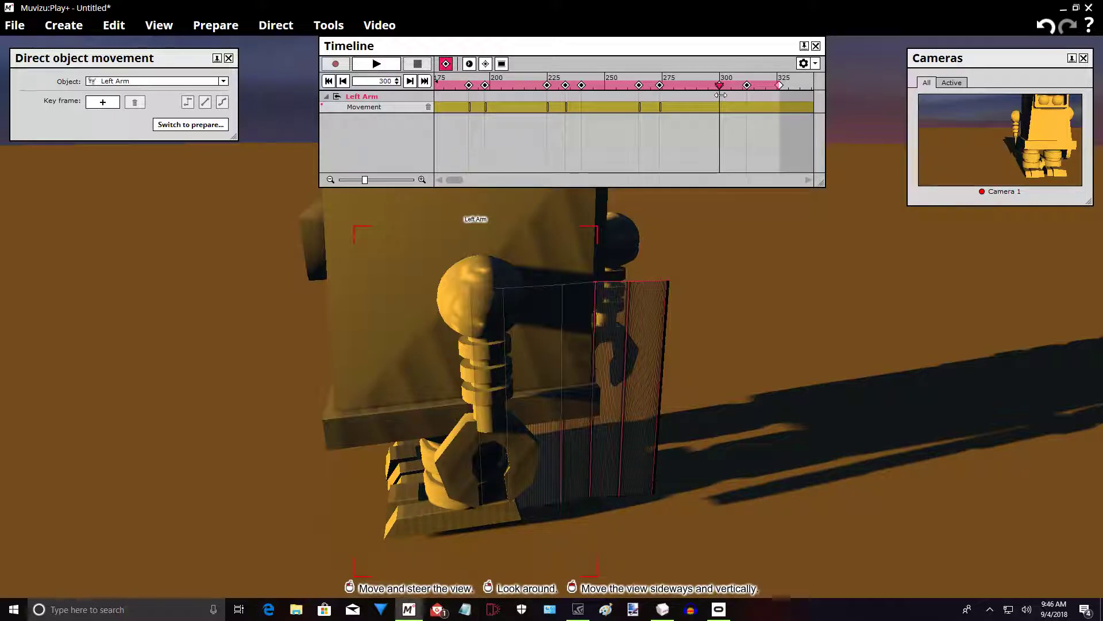
left_click(92, 103)
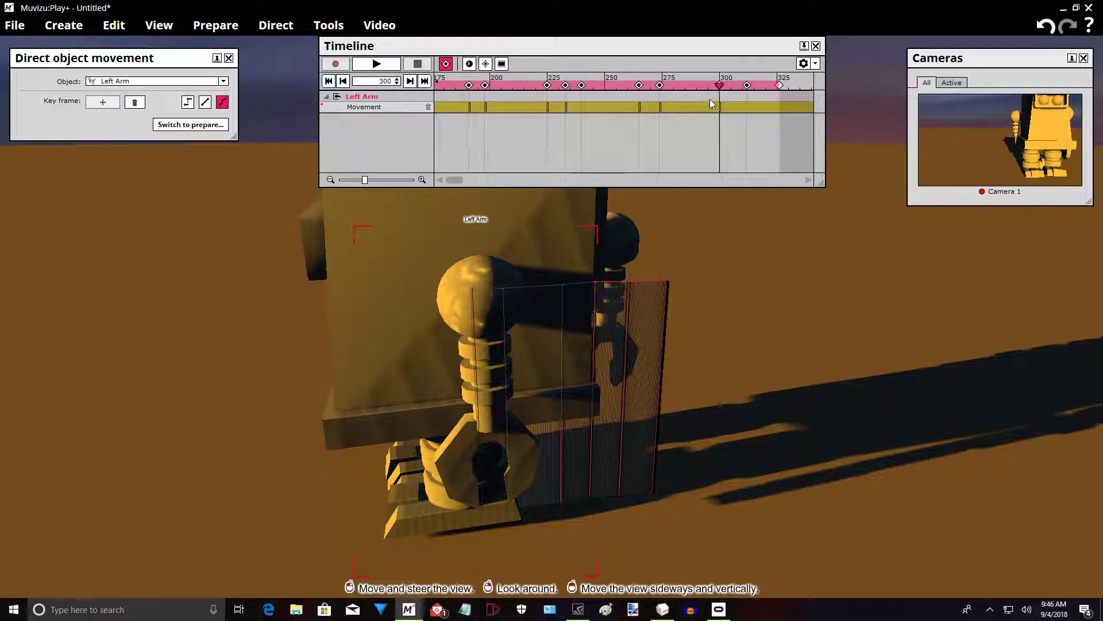
mouse_move(721, 87)
left_mouse_down()
mouse_move(744, 89)
mouse_move(712, 90)
left_mouse_up()
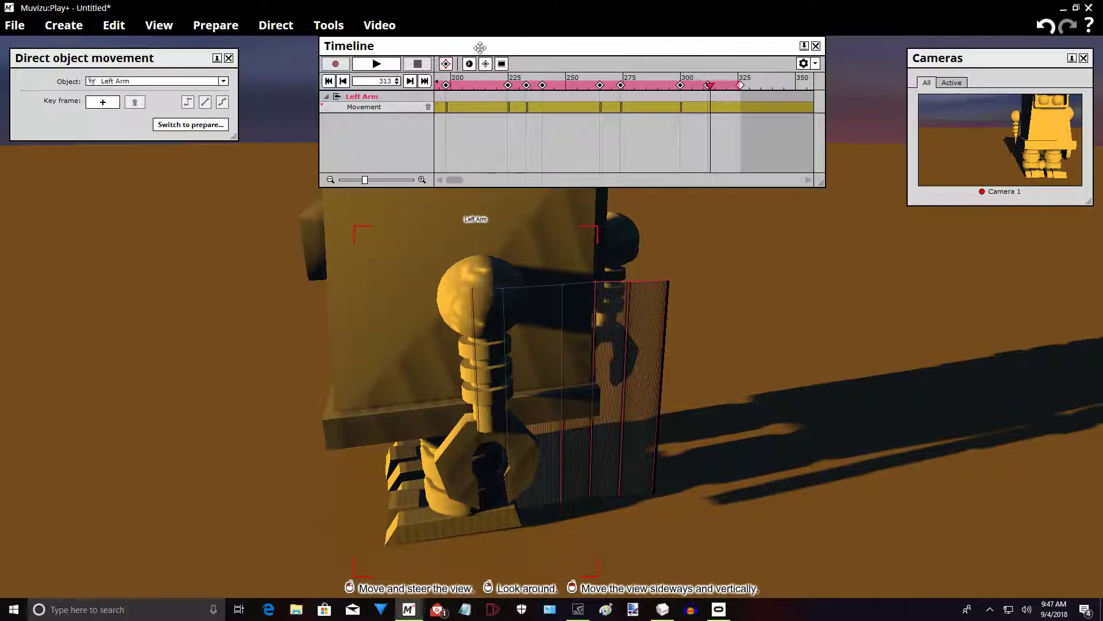
left_click(111, 107)
- Examine the whole robot and scrub the timeline back to the start and forward to review the left arm's movement
middle_click_drag(203, 217, 134, 212)
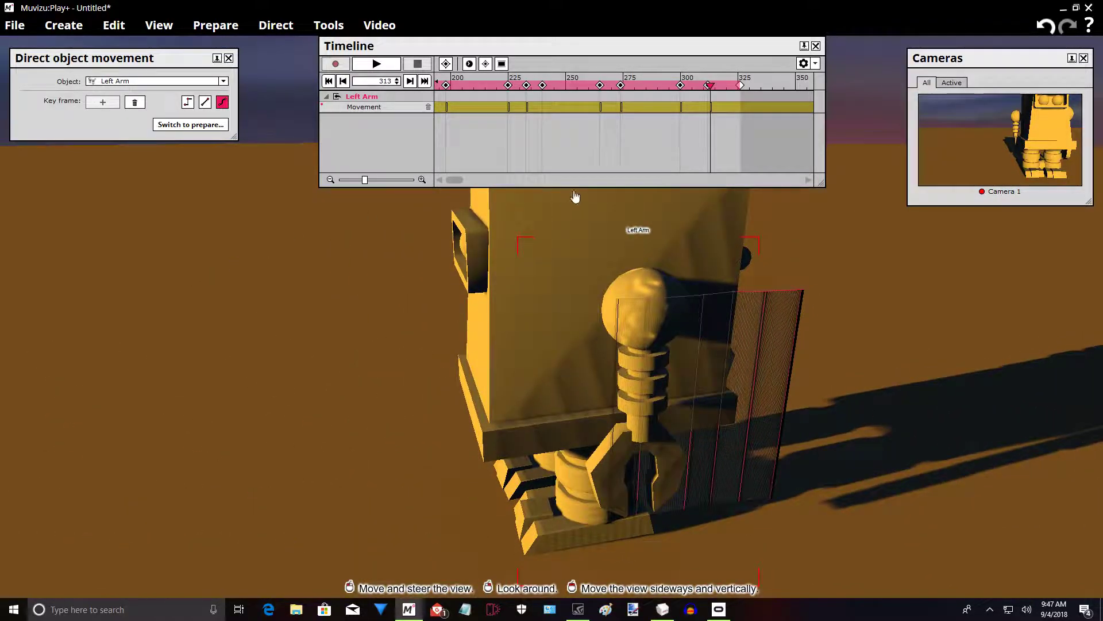
scroll(579, 182, "up", 3)
middle_click_drag(239, 351, 167, 327)
right_click_drag(238, 350, 293, 344)
middle_click_drag(293, 345, 238, 352)
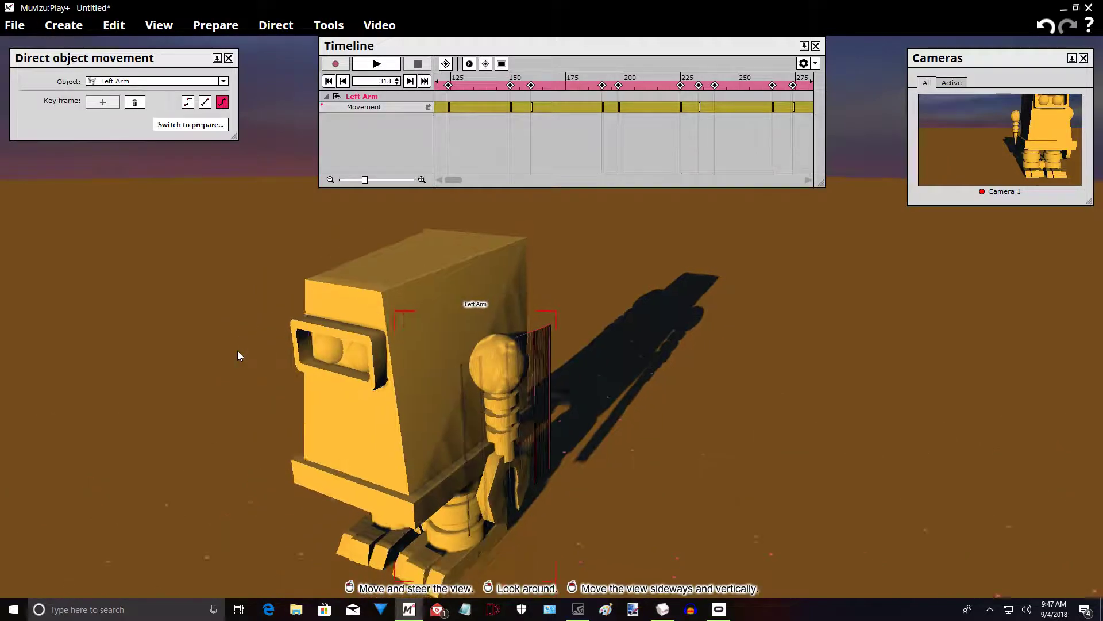
scroll(238, 351, "down", 5)
scroll(238, 352, "up", 3)
middle_click_drag(621, 374, 610, 330)
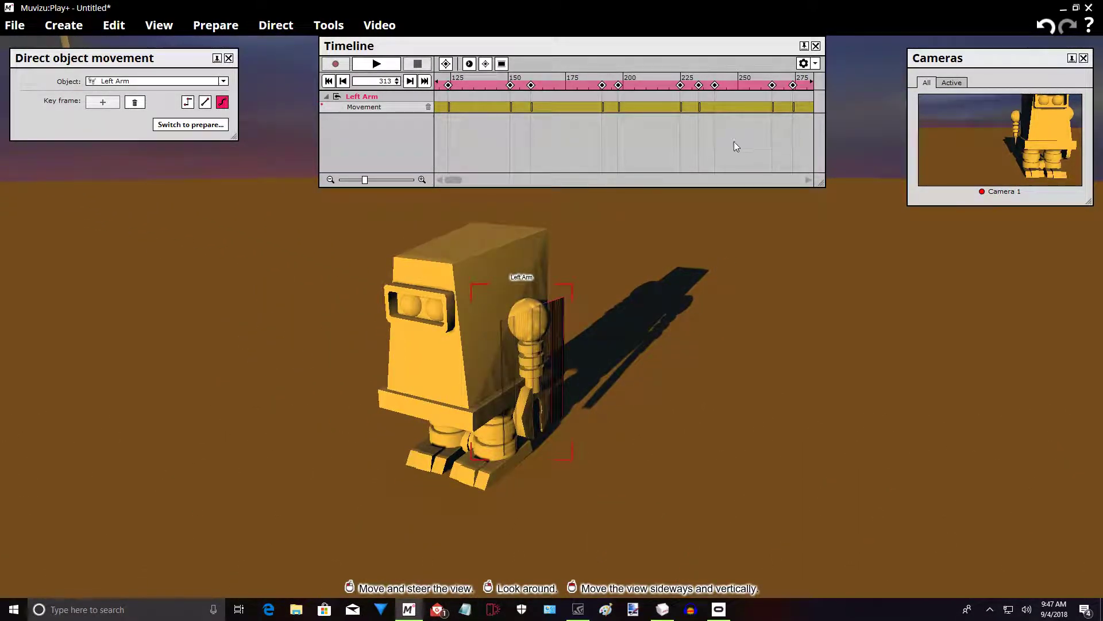
scroll(760, 180, "down", 3)
scroll(753, 132, "up", 1)
left_click_drag(768, 86, 499, 118)
left_click_drag(446, 121, 513, 133)
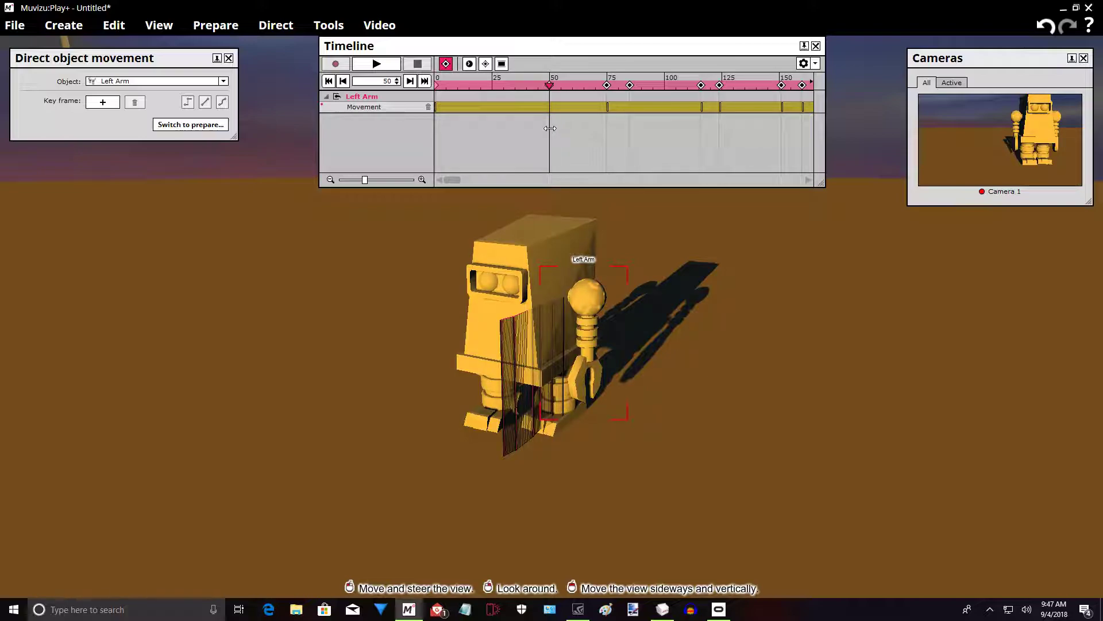
- Select the right arm, add a movement key frame at frame 75 and move the arm forward along the body
left_click_drag(559, 127, 604, 124)
left_click_drag(651, 237, 508, 296)
left_click(508, 296)
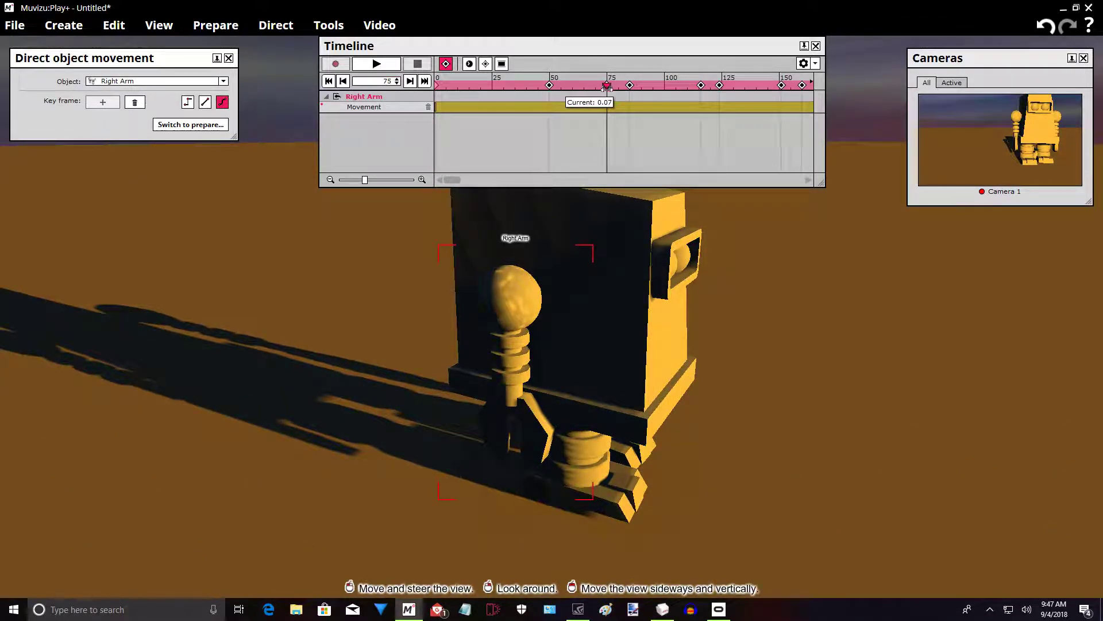
left_click_drag(607, 86, 602, 94)
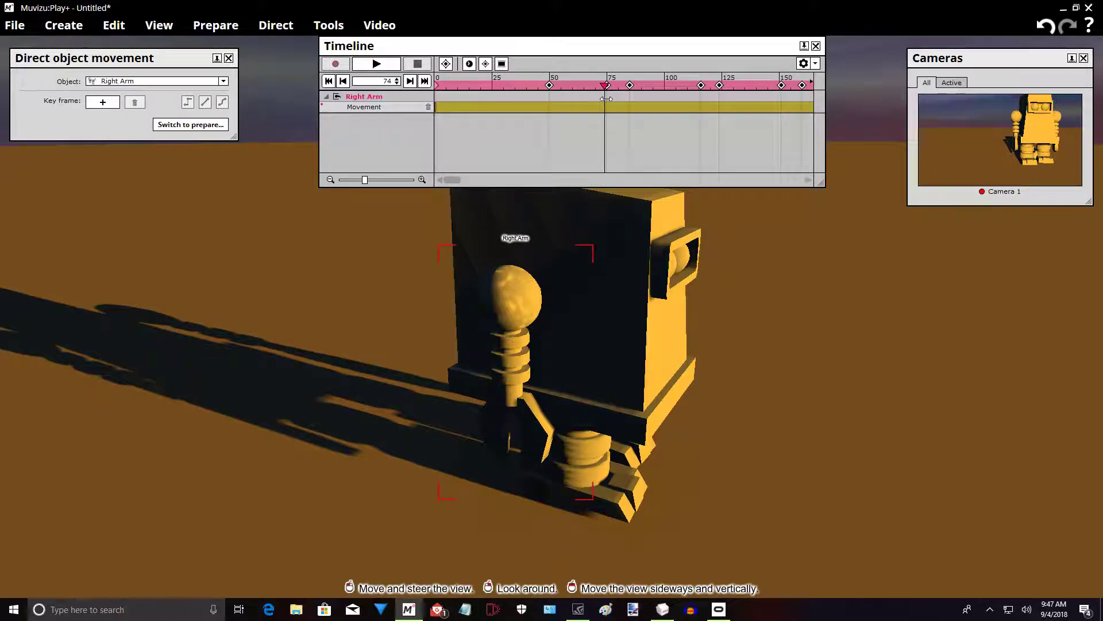
left_click(102, 102)
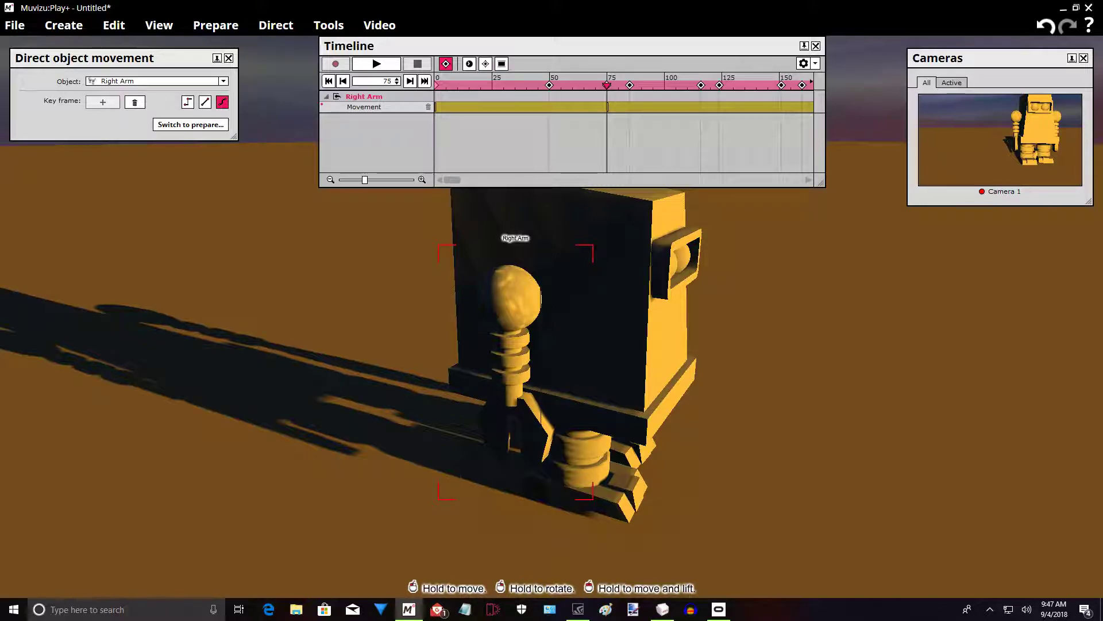
left_click_drag(516, 297, 560, 307)
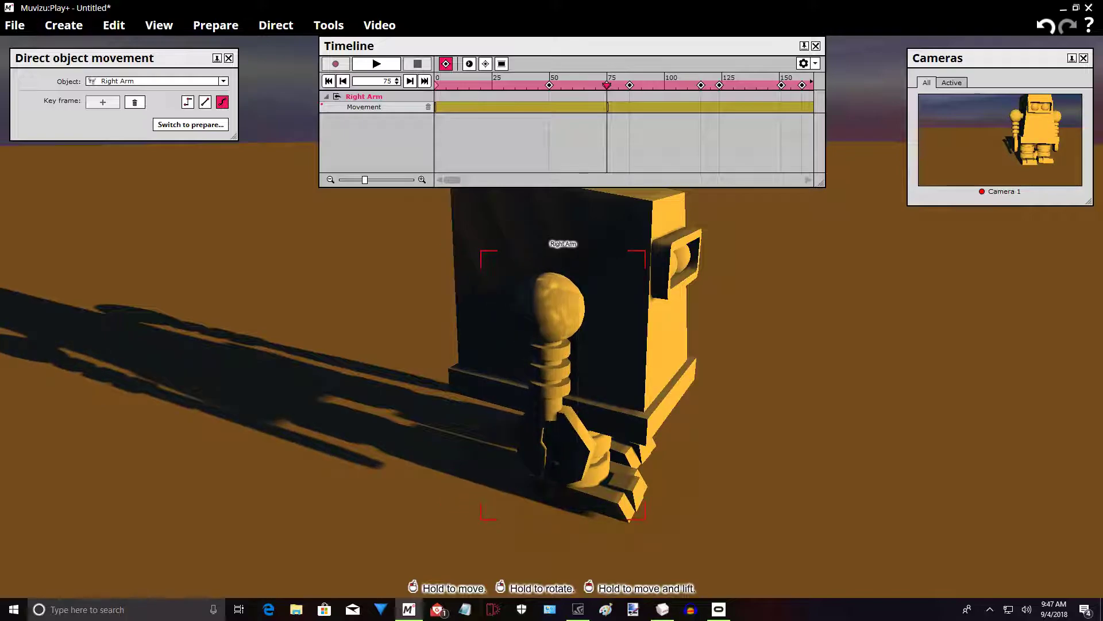
- Examine the robot from both sides at frame 75 to compare the right arm's pose with the left arm's
left_click_drag(425, 356, 551, 356)
right_click_drag(551, 356, 437, 351)
left_click_drag(437, 351, 610, 351)
right_click_drag(609, 350, 460, 351)
left_click_drag(460, 351, 637, 351)
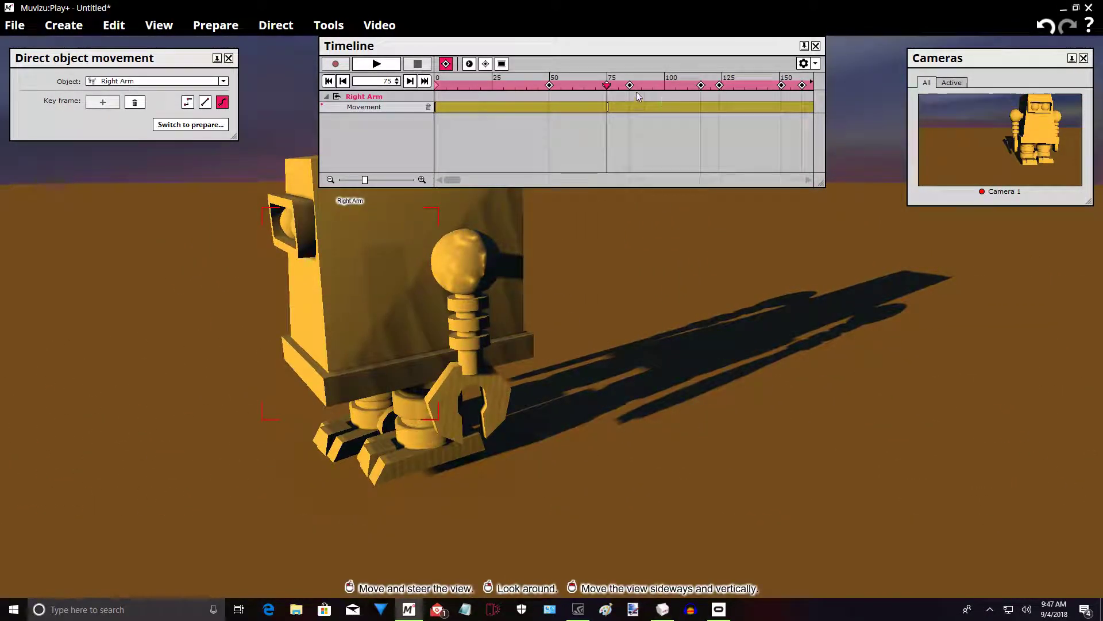
mouse_move(607, 86)
left_mouse_down()
mouse_move(632, 87)
mouse_move(607, 87)
left_mouse_up()
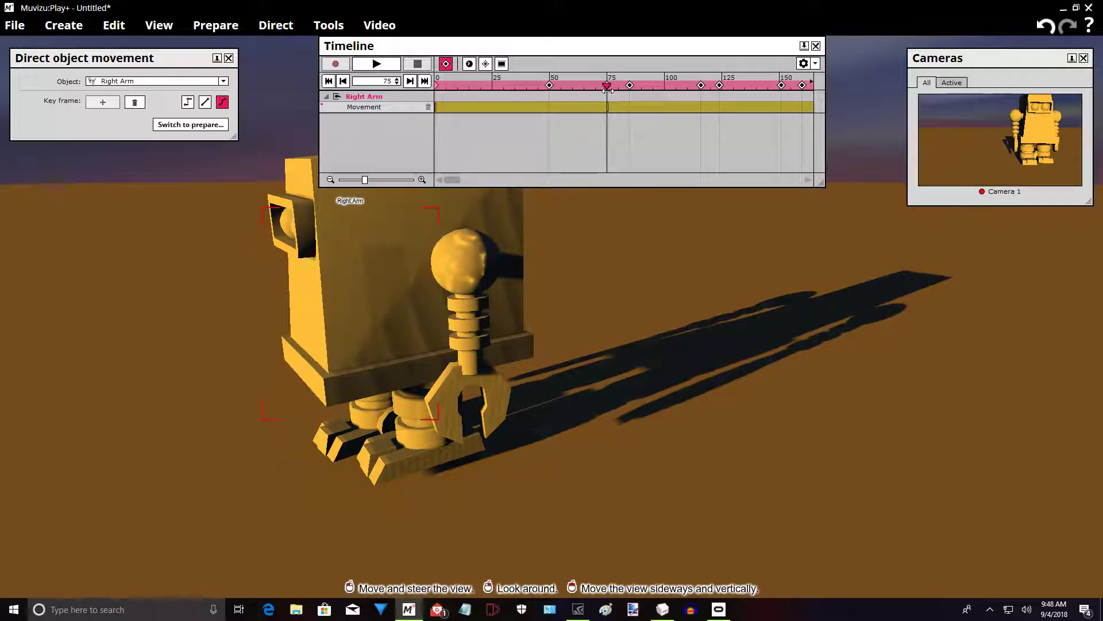
- Add a right arm movement key frame at frame 116 and swing the arm forward
left_click_drag(620, 92, 701, 99)
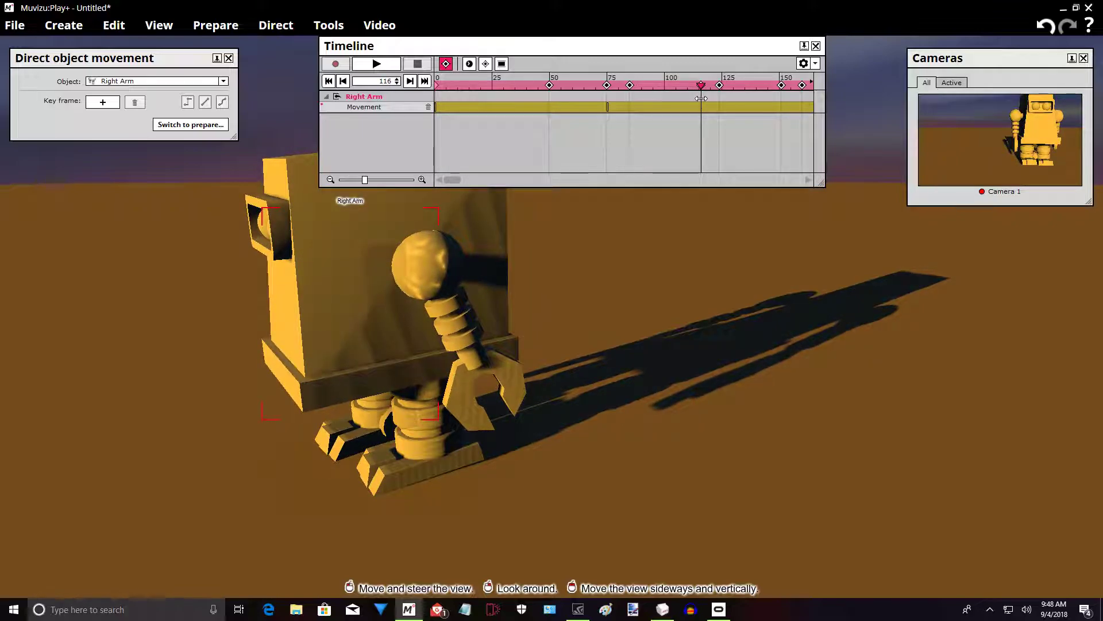
left_click(113, 106)
left_click_drag(149, 306, 136, 282)
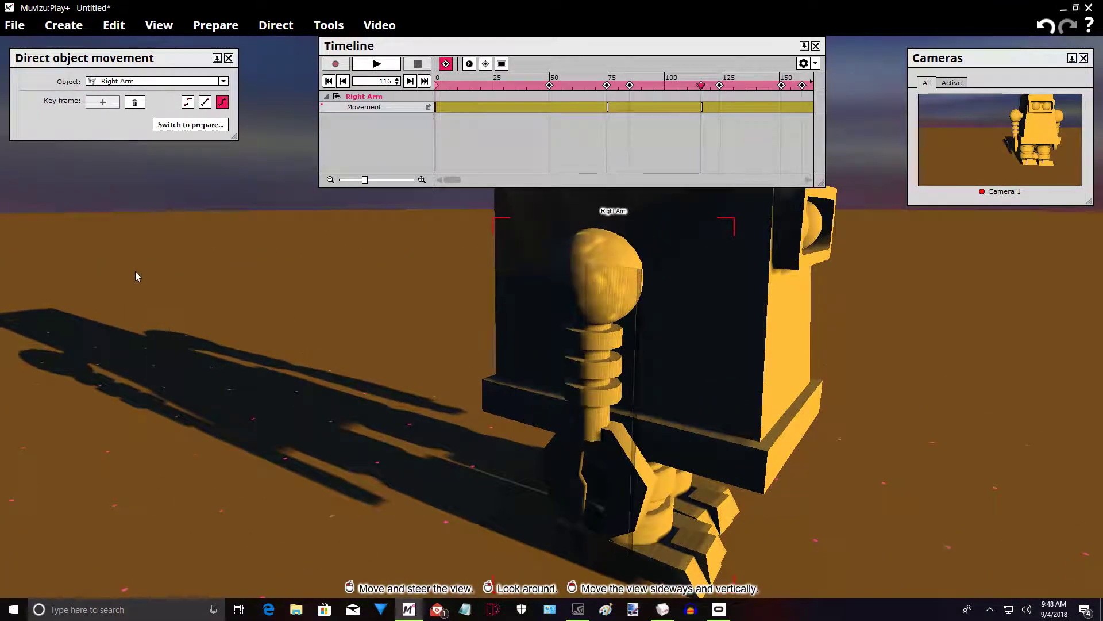
right_click_drag(616, 252, 669, 251)
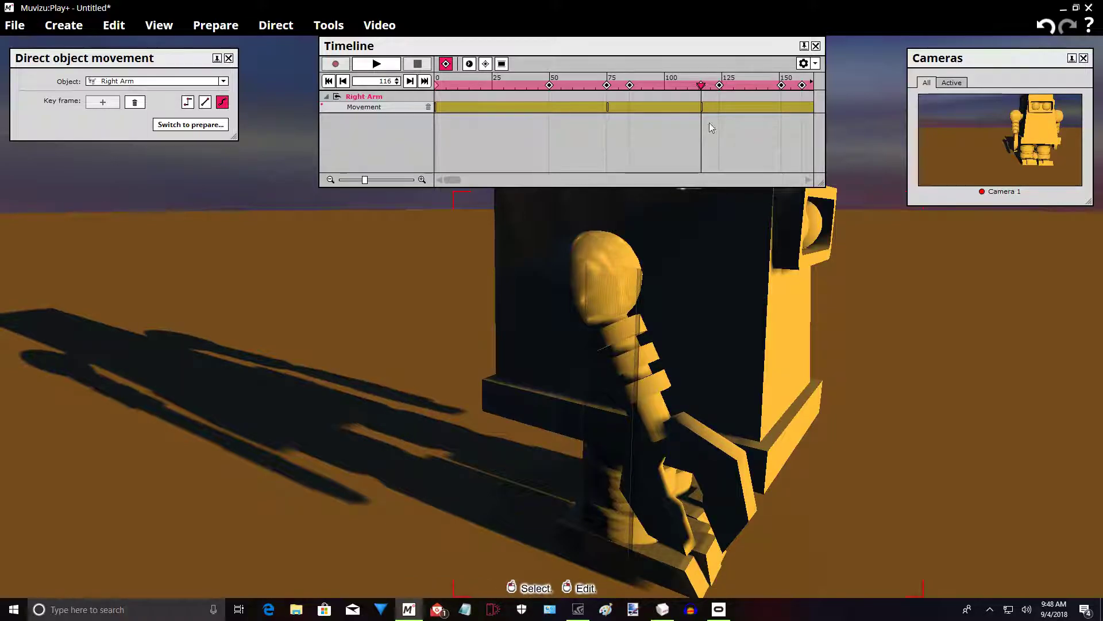
- Add a right arm key frame at frame 124 and rotate the arm back until it hangs straight down
left_click_drag(702, 85, 723, 98)
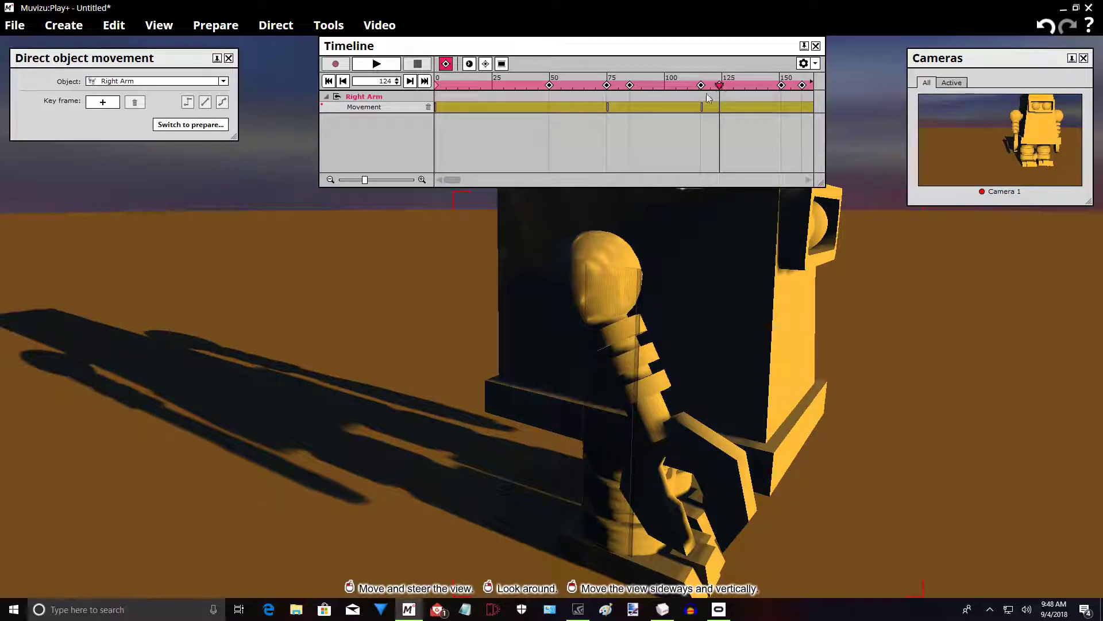
left_click(108, 104)
right_click_drag(649, 368, 601, 368)
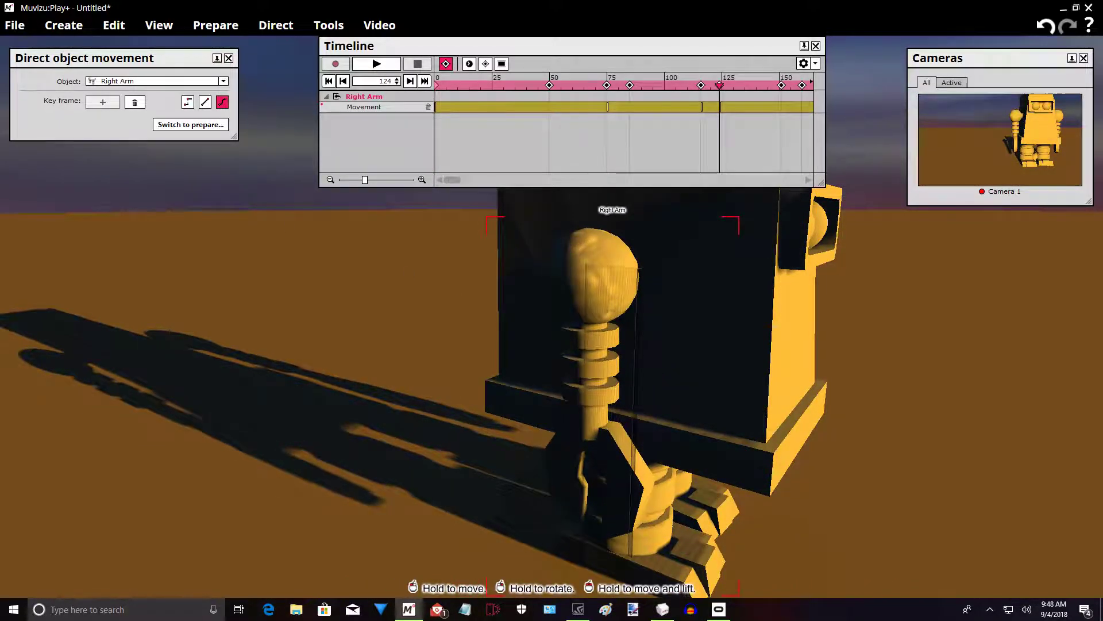
- Add a right arm key frame at frame 151 and move the arm forward along the body
left_click_drag(402, 321, 552, 293)
right_click_drag(552, 293, 460, 299)
left_click_drag(459, 299, 408, 483)
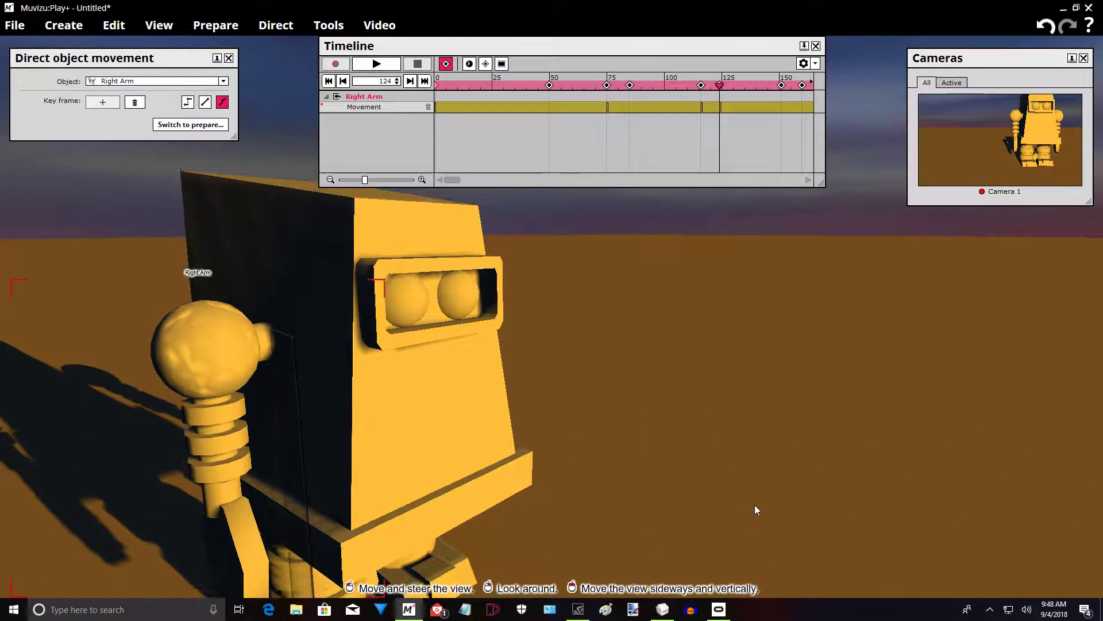
left_click(728, 180)
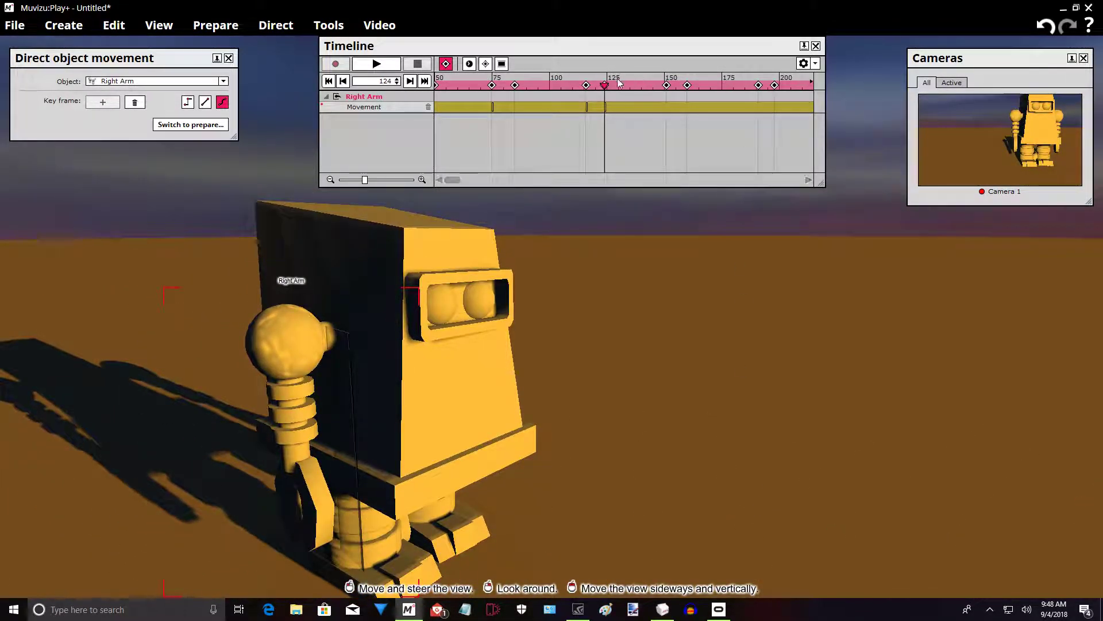
left_click_drag(605, 85, 665, 98)
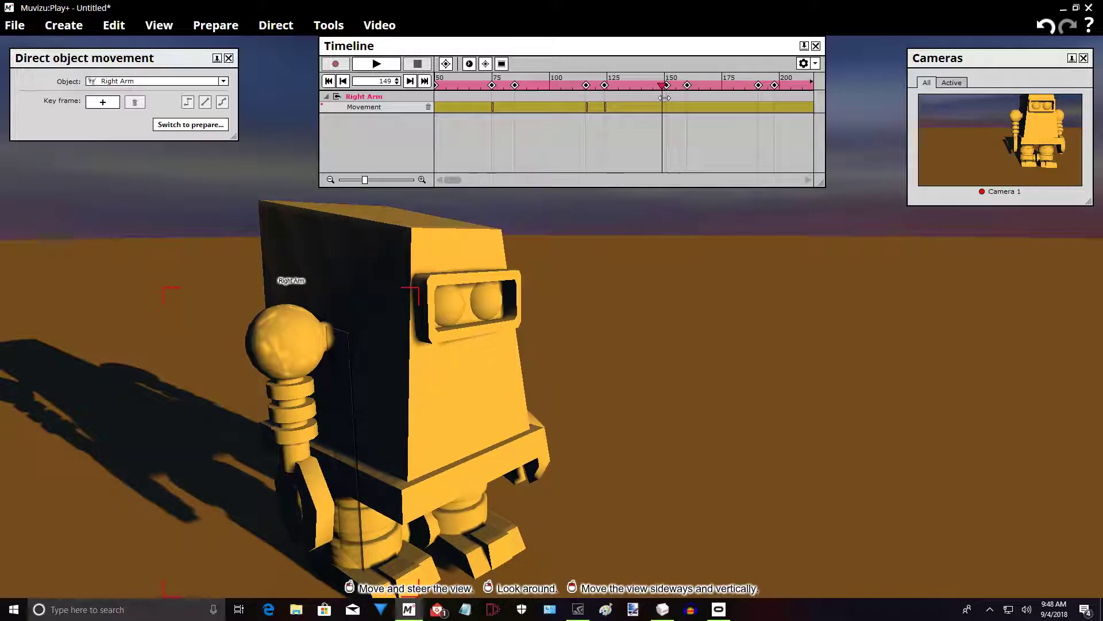
left_click(114, 106)
left_click_drag(400, 317, 287, 314)
left_click_drag(646, 315, 618, 312)
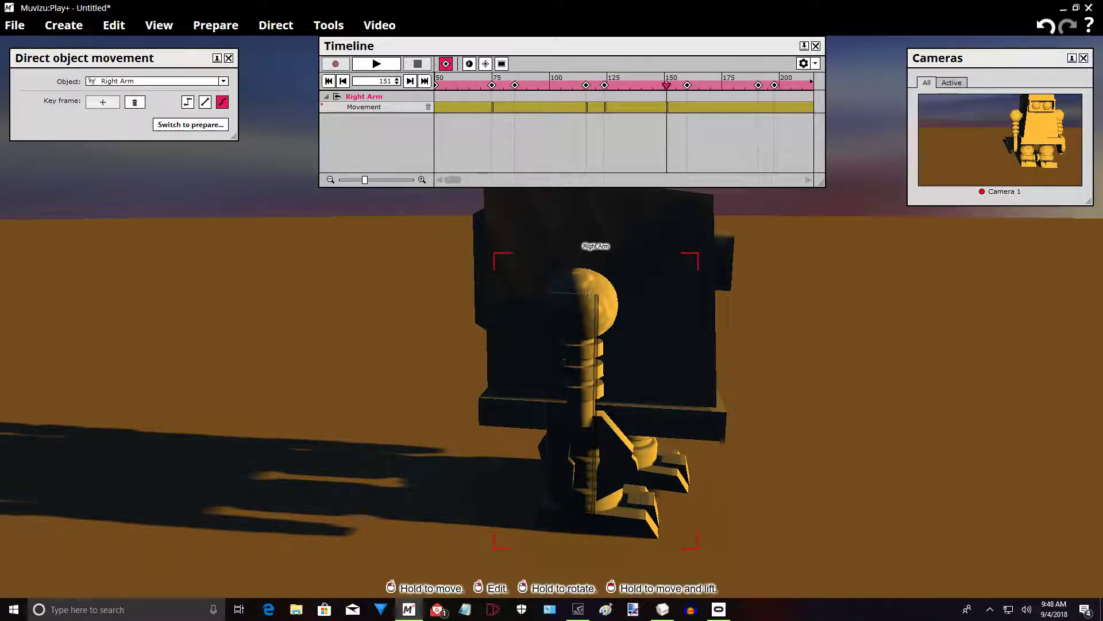
left_click_drag(595, 345, 620, 344)
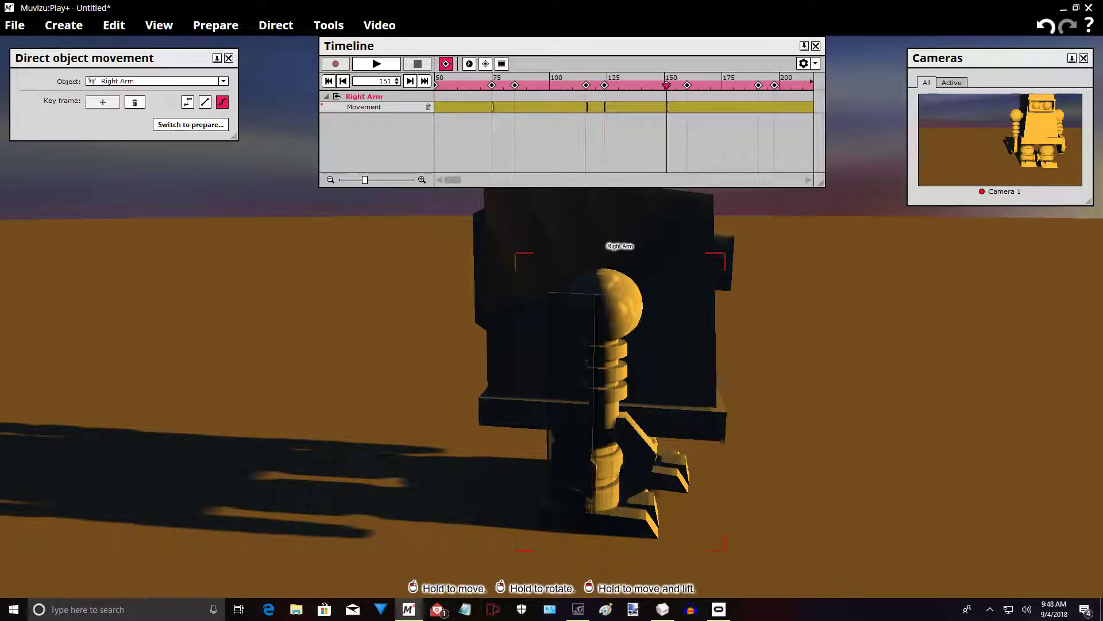
- Align the right arm with the body's shoulder at frame 151 and swing it backward
left_click_drag(403, 345, 385, 362)
left_click_drag(721, 299, 750, 313)
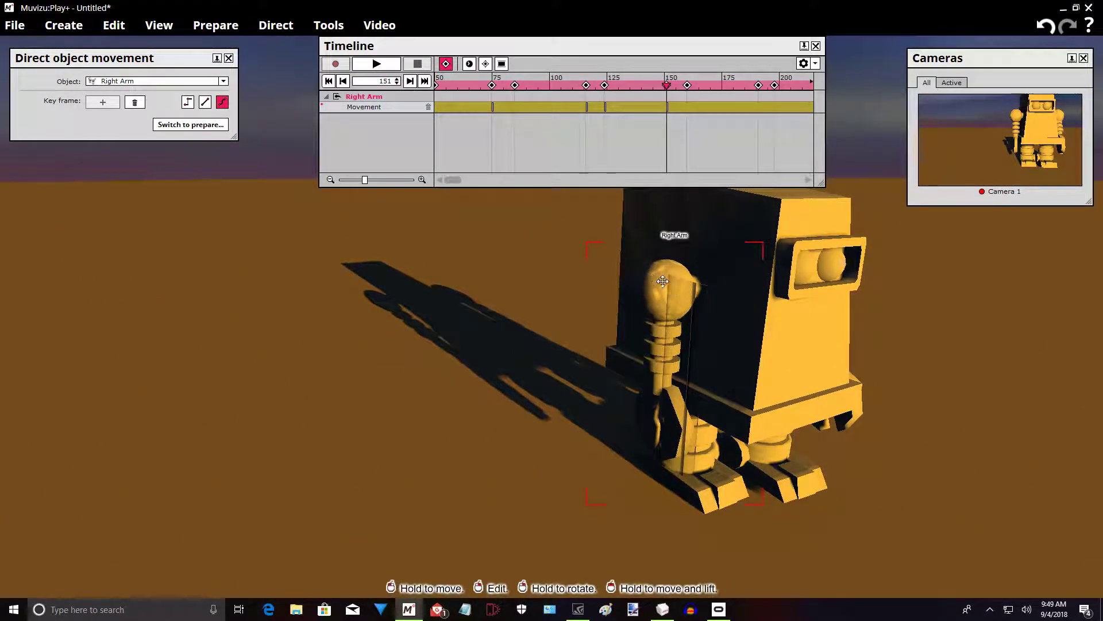
left_click_drag(678, 283, 669, 286)
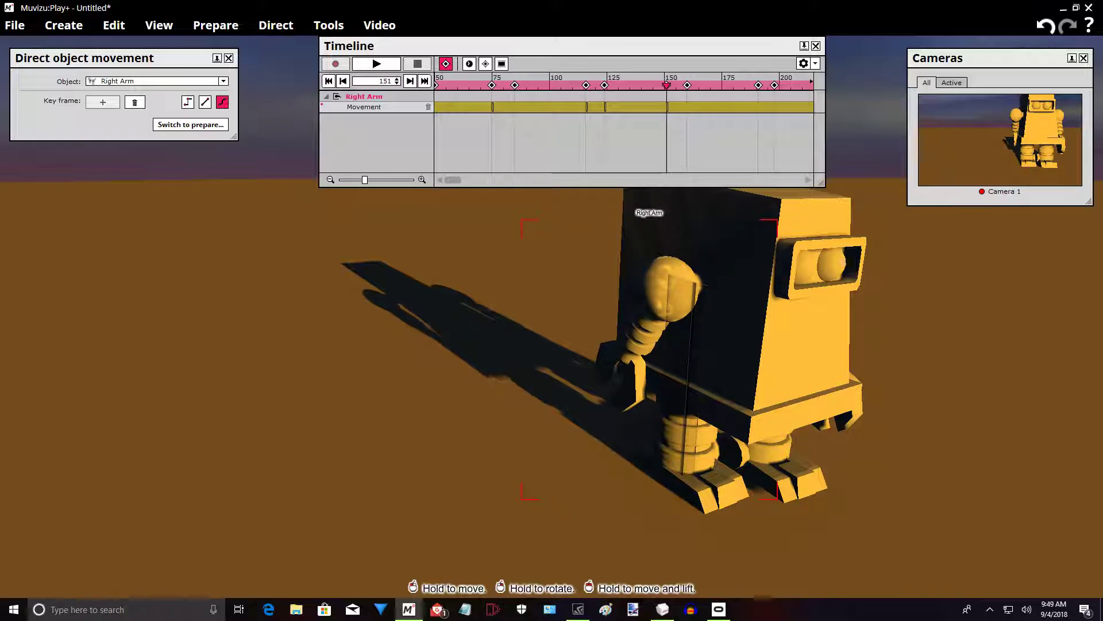
mouse_move(551, 345)
left_mouse_down()
mouse_move(609, 345)
mouse_move(557, 344)
mouse_move(568, 348)
left_mouse_up()
- Add a right arm key frame at frame 160 and rotate the arm forward until it hangs straight down
left_click_drag(505, 458, 554, 458)
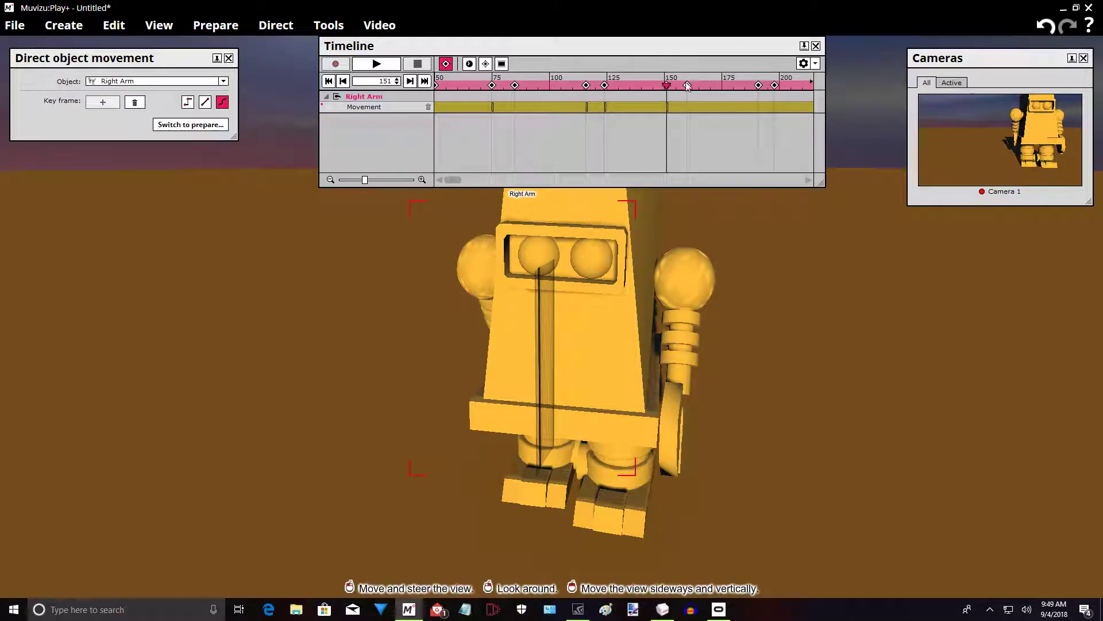
left_click_drag(669, 89, 686, 94)
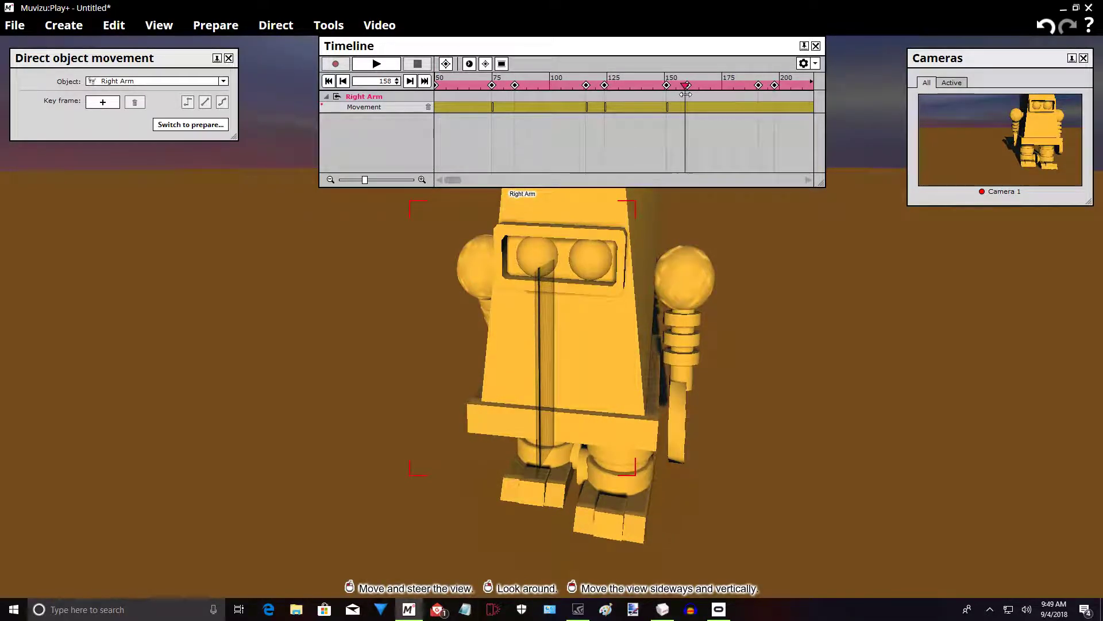
left_click(108, 103)
left_click_drag(345, 345, 607, 300)
right_click_drag(604, 310, 647, 311)
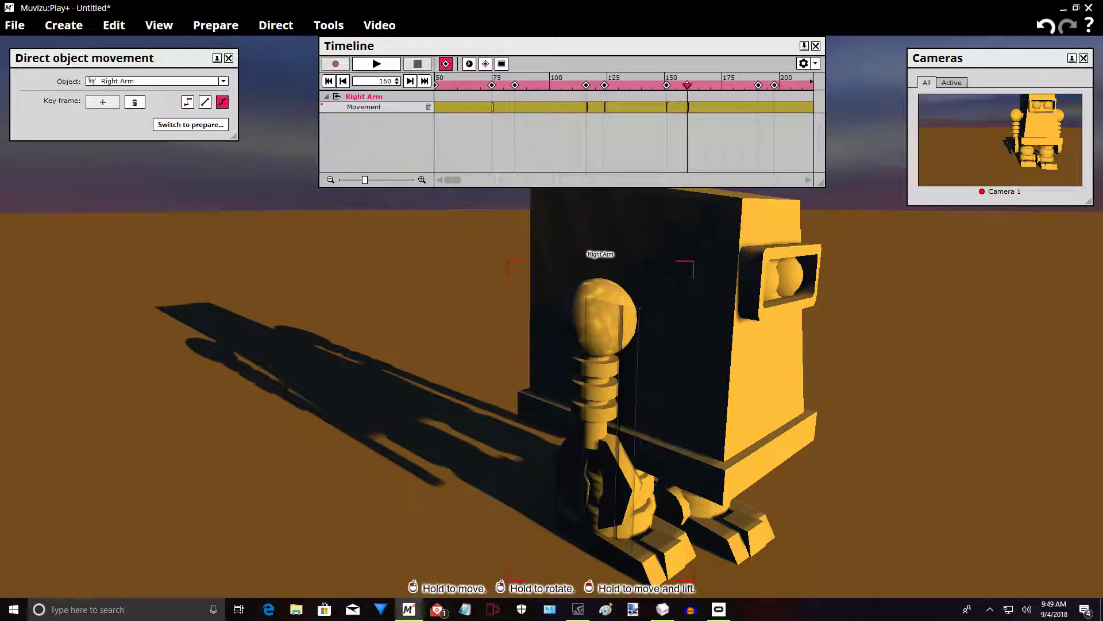
- Add a right arm key frame at frame 191 and move the arm forward to follow the body
left_click_drag(463, 426, 638, 357)
right_click_drag(638, 357, 574, 322)
left_click_drag(575, 321, 660, 196)
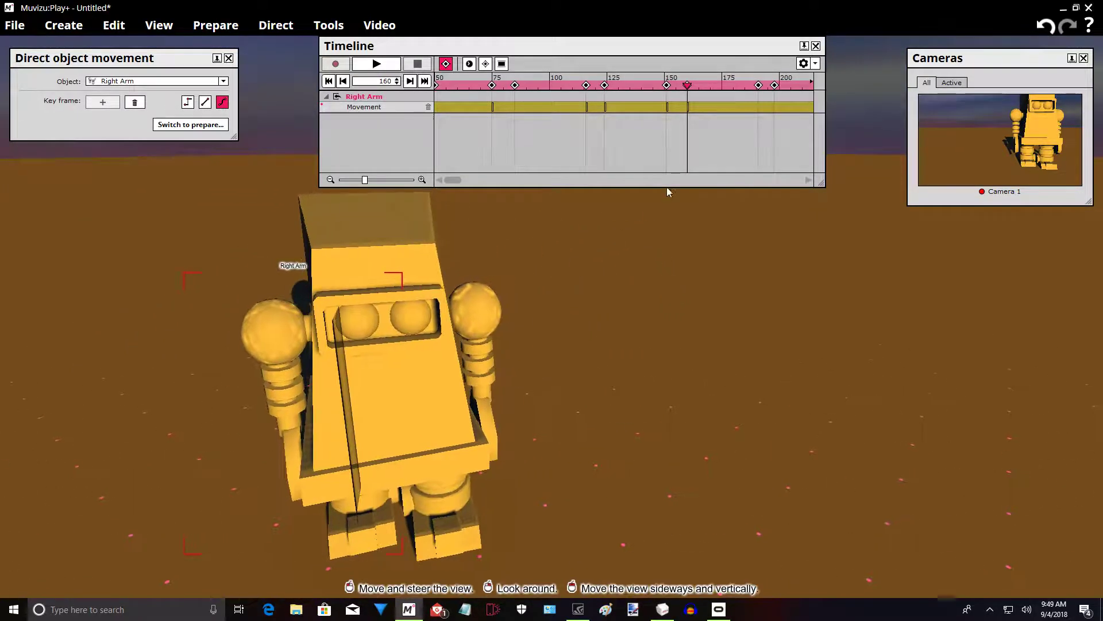
scroll(680, 186, "down", 2)
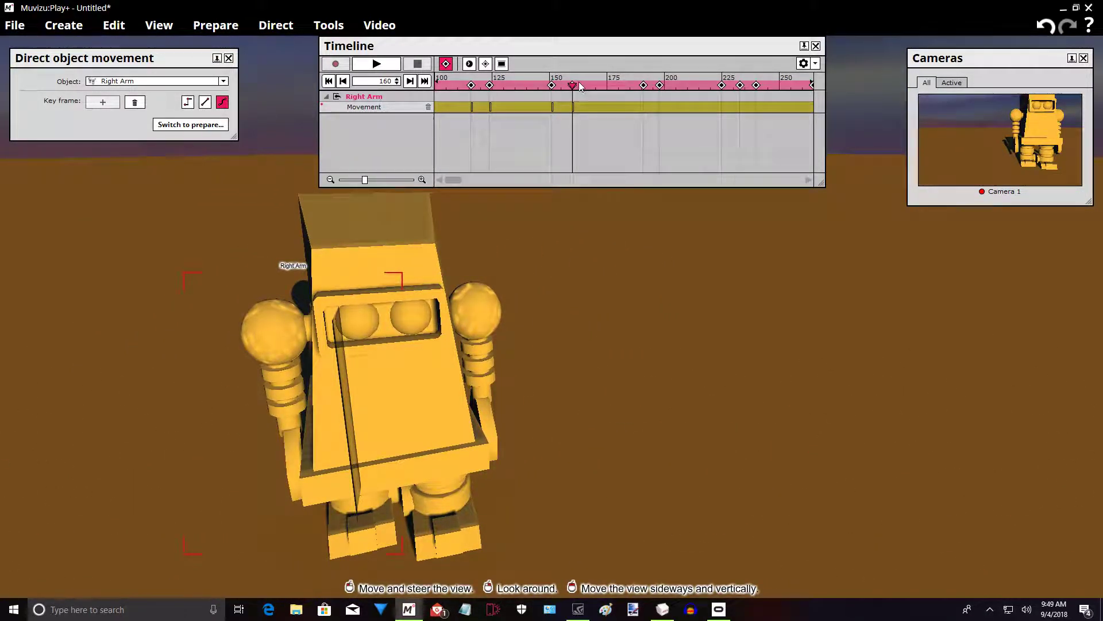
left_click_drag(574, 85, 643, 86)
middle_click_drag(593, 289, 718, 291)
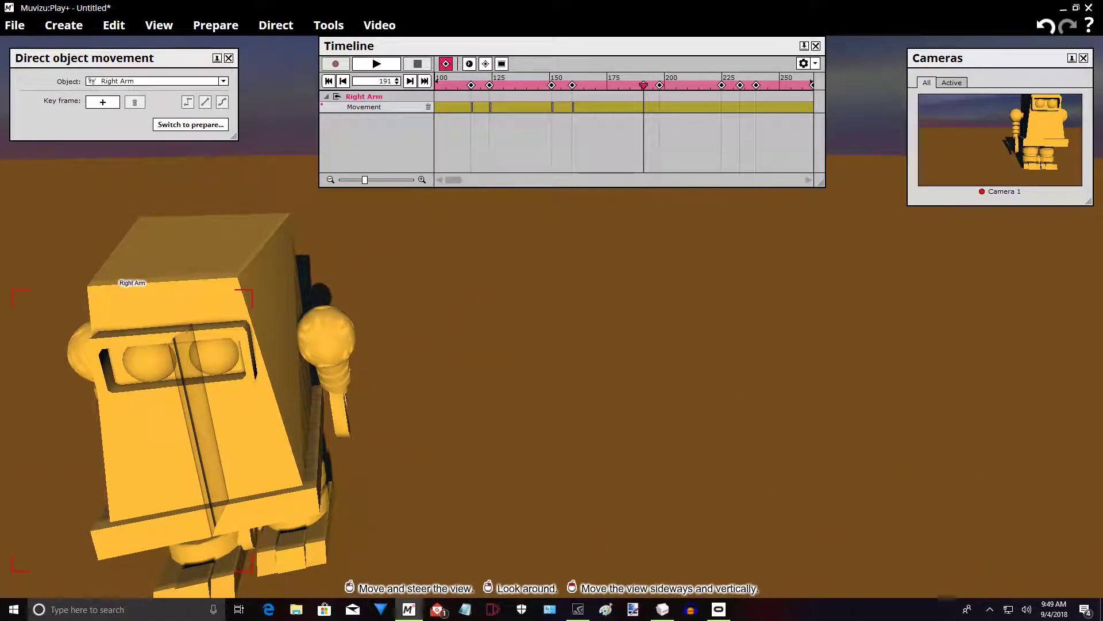
right_click_drag(719, 291, 598, 291)
mouse_move(597, 291)
middle_mouse_down()
mouse_move(756, 291)
mouse_move(580, 290)
middle_mouse_up()
right_click_drag(580, 291, 649, 302)
middle_click_drag(649, 302, 488, 302)
right_click_drag(489, 301, 575, 310)
middle_click_drag(650, 245, 553, 223)
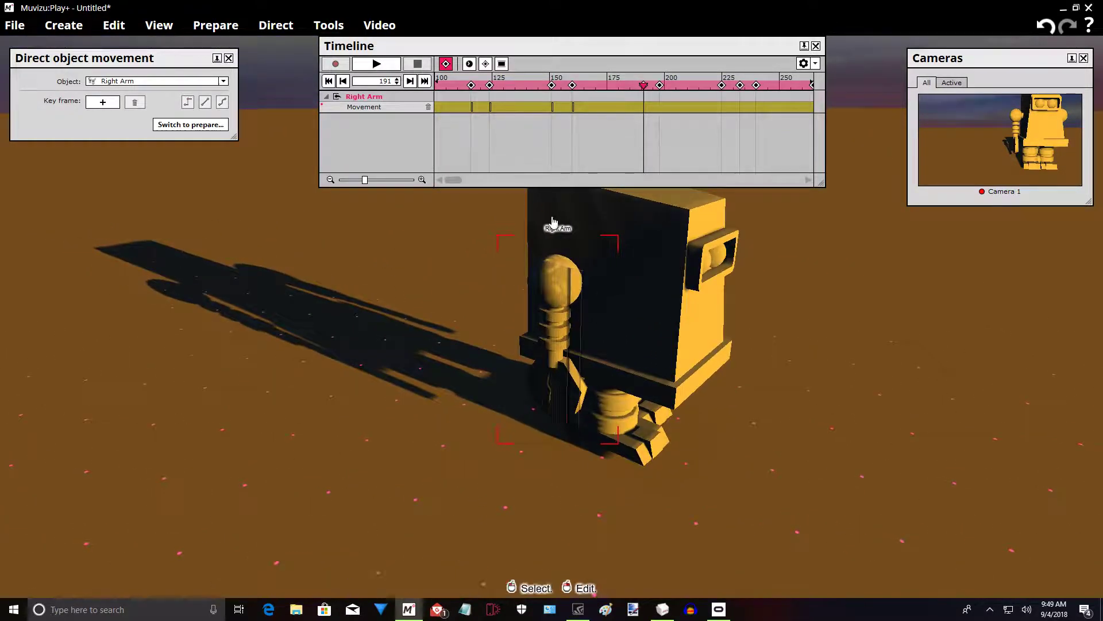
left_click(109, 107)
left_click_drag(556, 322, 599, 330)
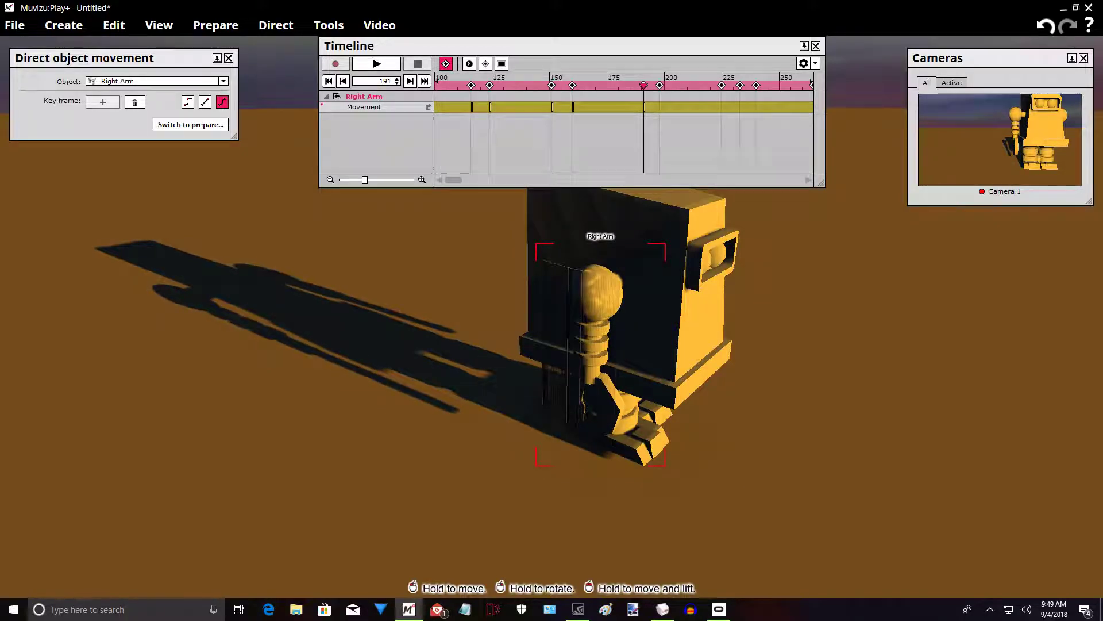
- Align the right arm with the shoulder at frame 191 and swing it forward
left_click_drag(499, 305, 393, 251)
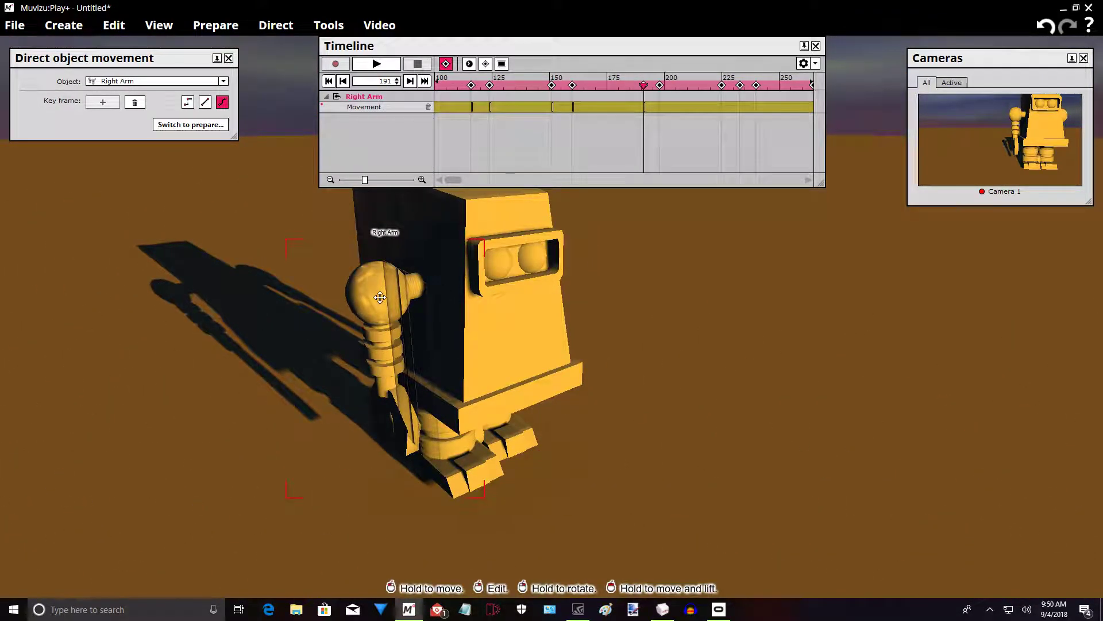
left_click_drag(380, 298, 376, 293)
right_click_drag(379, 293, 409, 293)
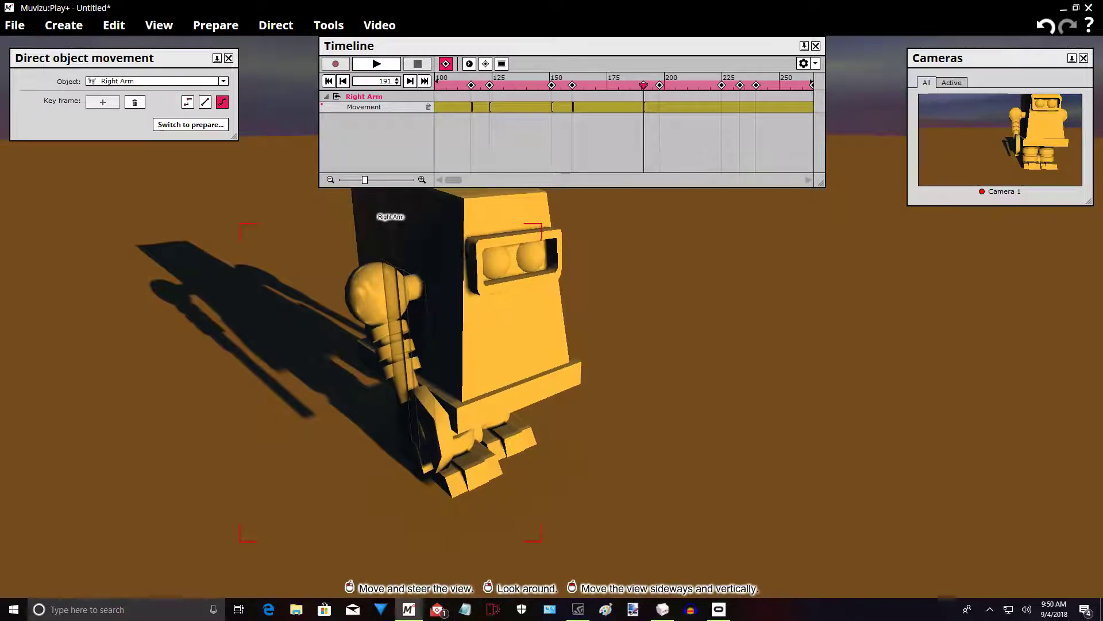
- Add a right arm key frame at frame 198 and rotate the arm back until it hangs straight down
middle_click_drag(603, 276, 649, 276)
left_click_drag(646, 85, 655, 85)
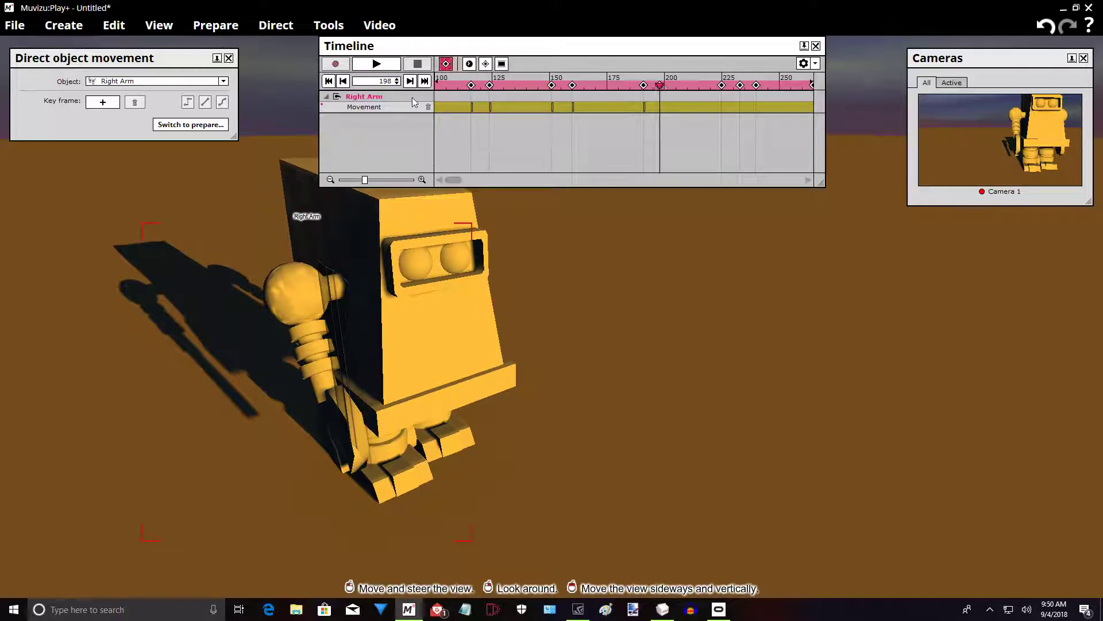
left_click(104, 102)
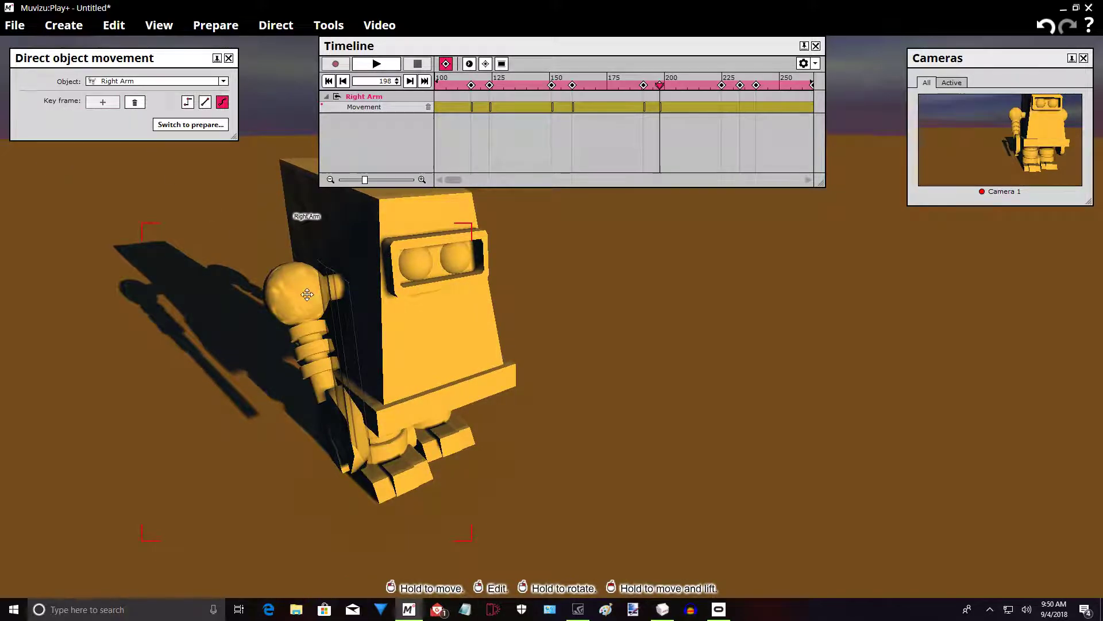
right_click_drag(305, 344, 287, 345)
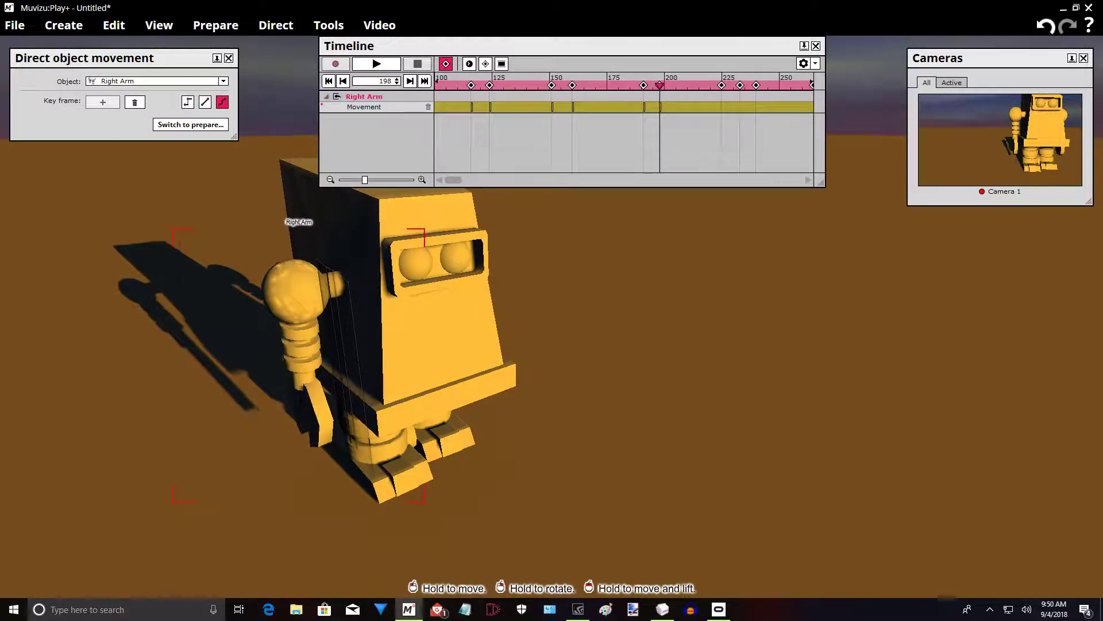
- Examine the robot from the front and the right side at frame 198 to check the arm's alignment with the body
left_click_drag(247, 345, 244, 377)
left_click_drag(357, 222, 339, 236)
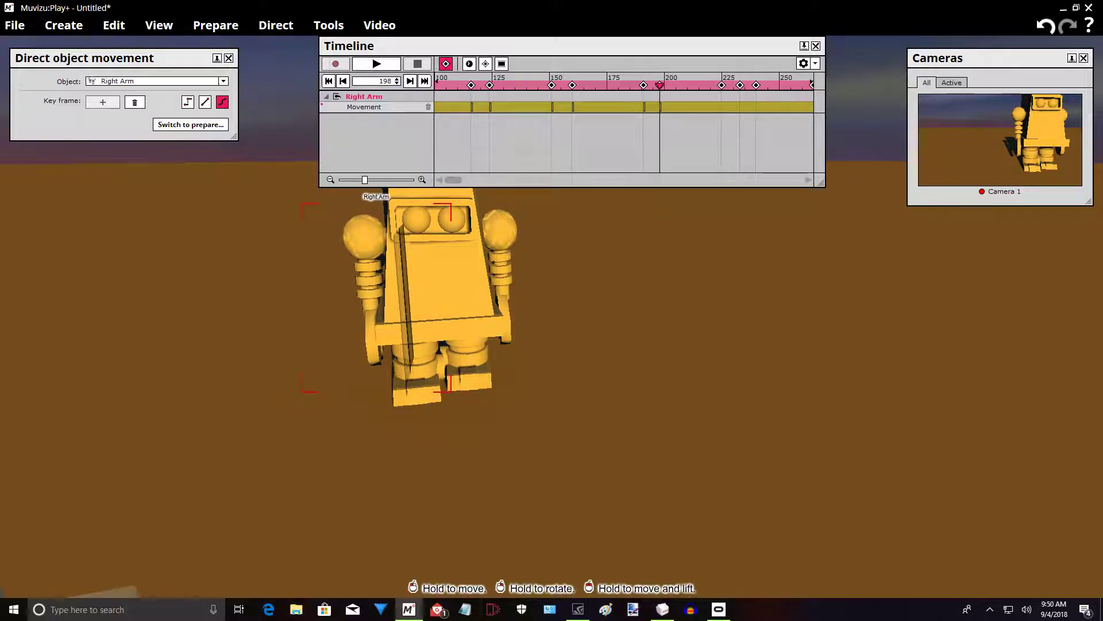
left_click_drag(298, 370, 363, 369)
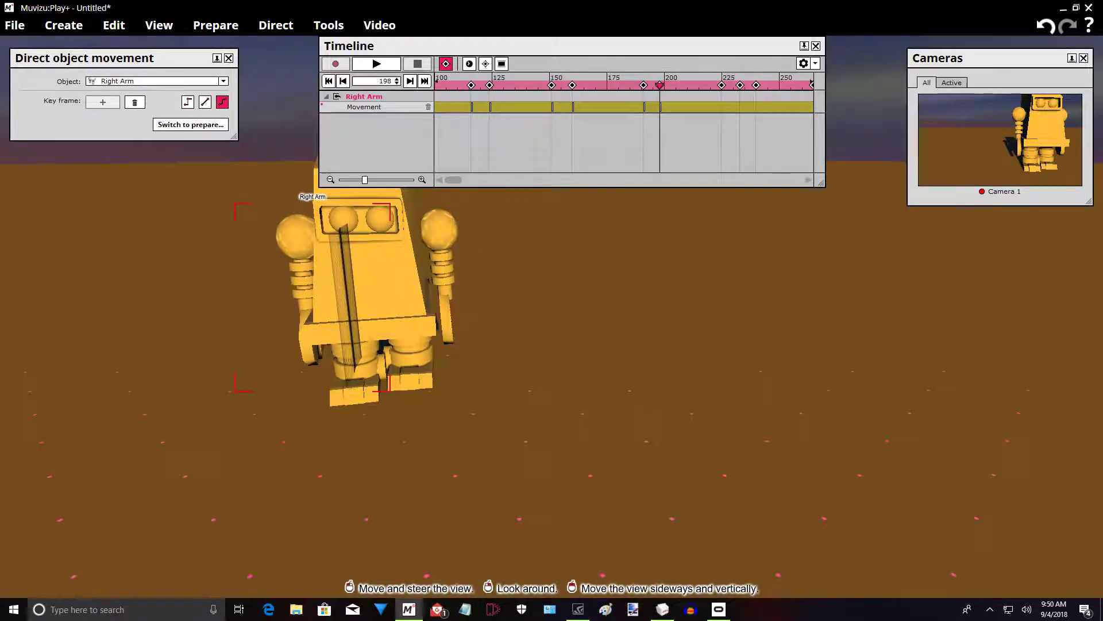
right_click_drag(363, 370, 276, 353)
left_click_drag(276, 353, 422, 340)
right_click_drag(422, 340, 299, 341)
left_click_drag(299, 340, 350, 339)
right_click_drag(351, 339, 471, 345)
left_click_drag(471, 344, 345, 345)
right_click_drag(345, 344, 482, 345)
left_click_drag(482, 345, 356, 345)
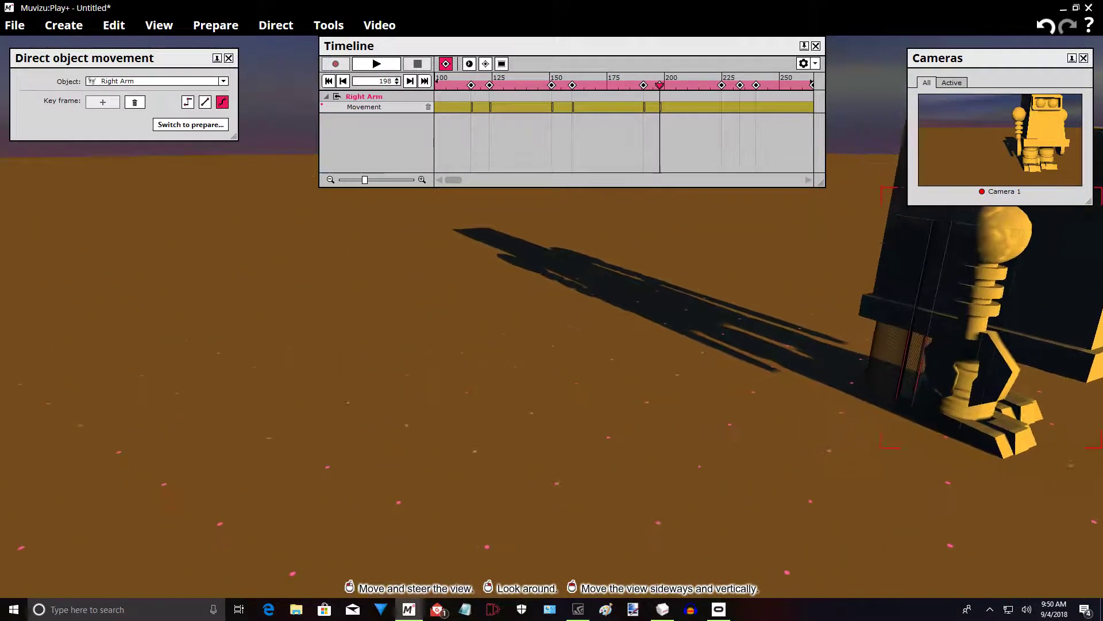
right_click_drag(356, 345, 471, 322)
left_click_drag(471, 322, 347, 321)
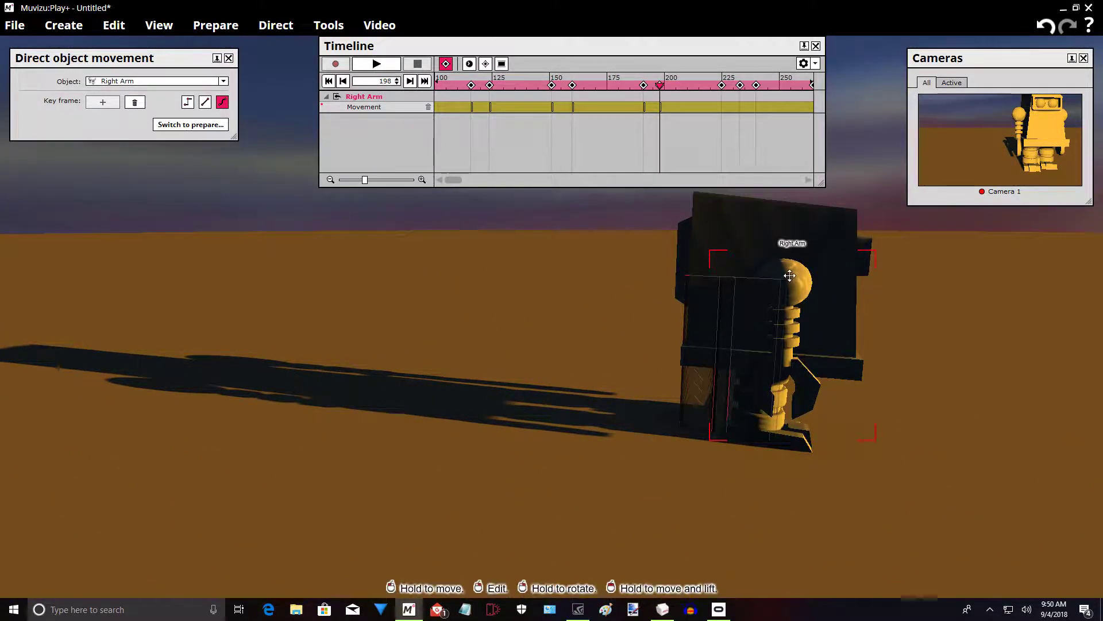
- Nudge the right arm slightly backward at the key frames 191 and 198
left_click_drag(660, 85, 644, 85)
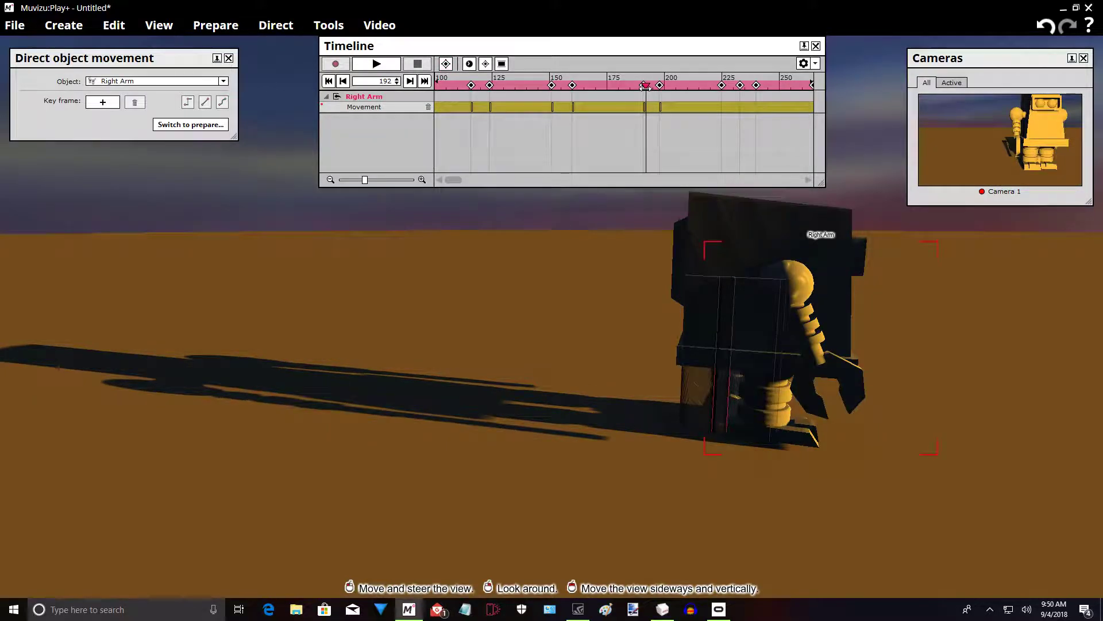
left_click(783, 278)
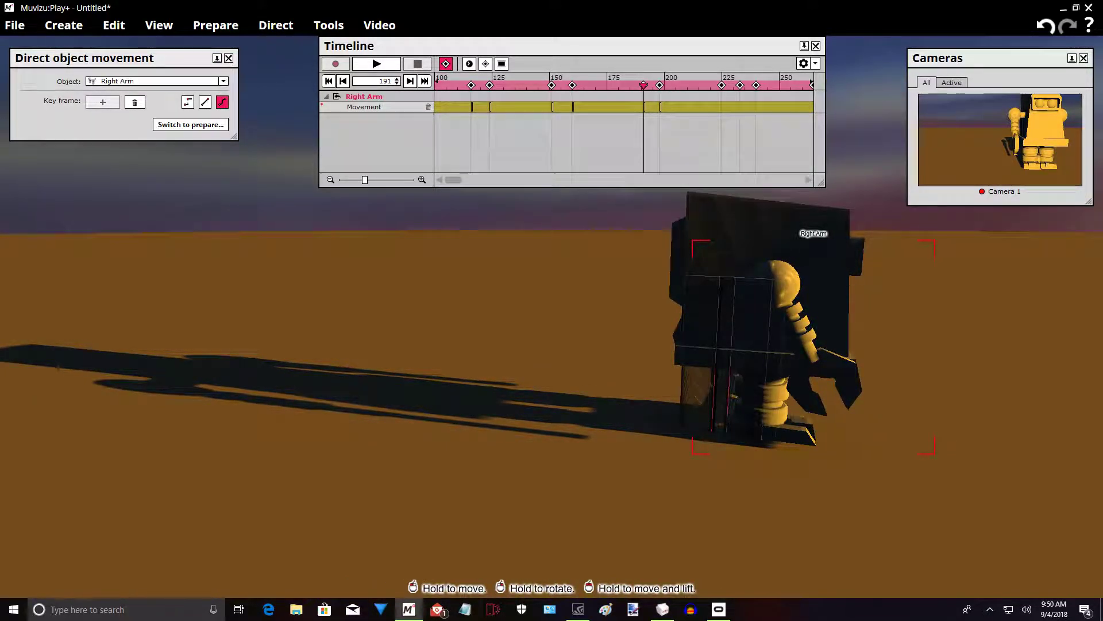
left_click_drag(644, 85, 660, 86)
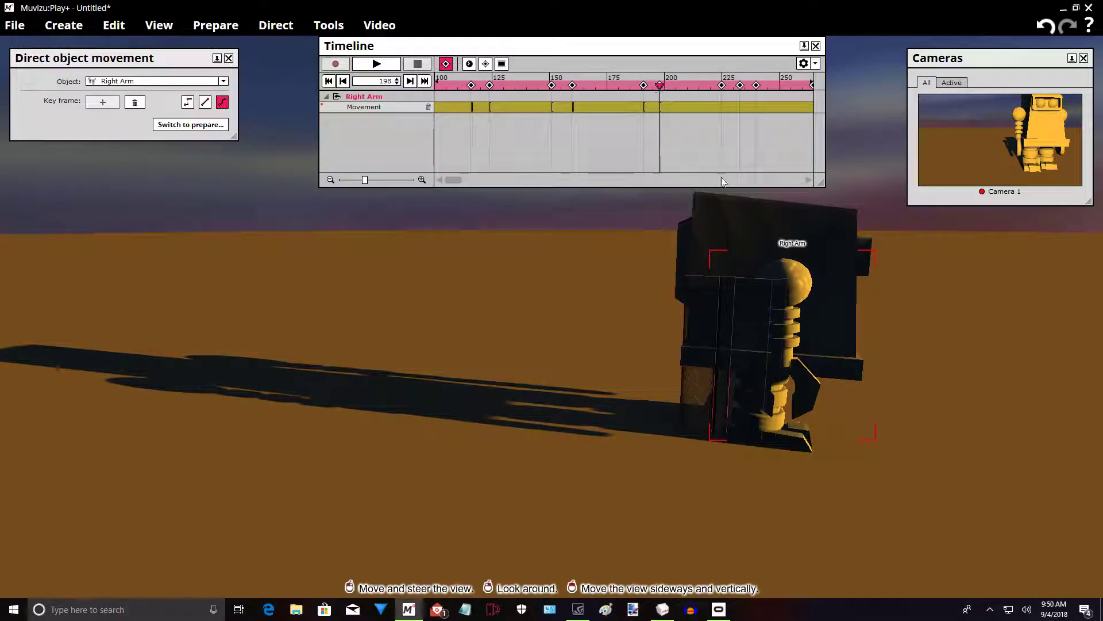
left_click_drag(793, 281, 776, 282)
left_click_drag(661, 86, 661, 121)
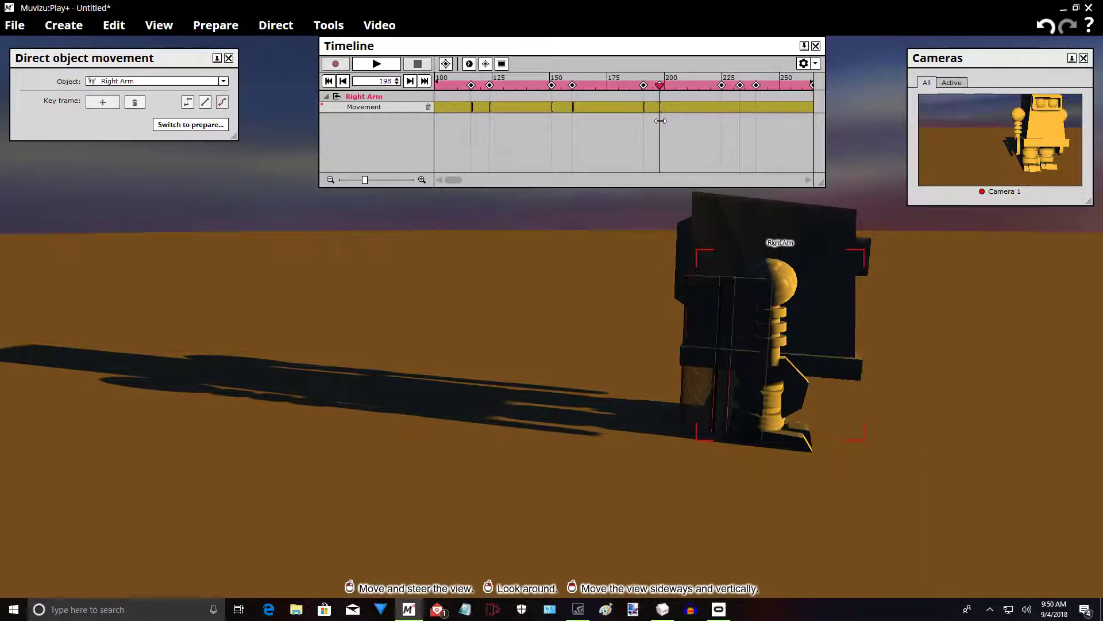
- Add a right arm key frame at frame 225, align the arm with the shoulder and swing it backward
right_click_drag(557, 334, 611, 350)
left_click_drag(659, 93, 723, 101)
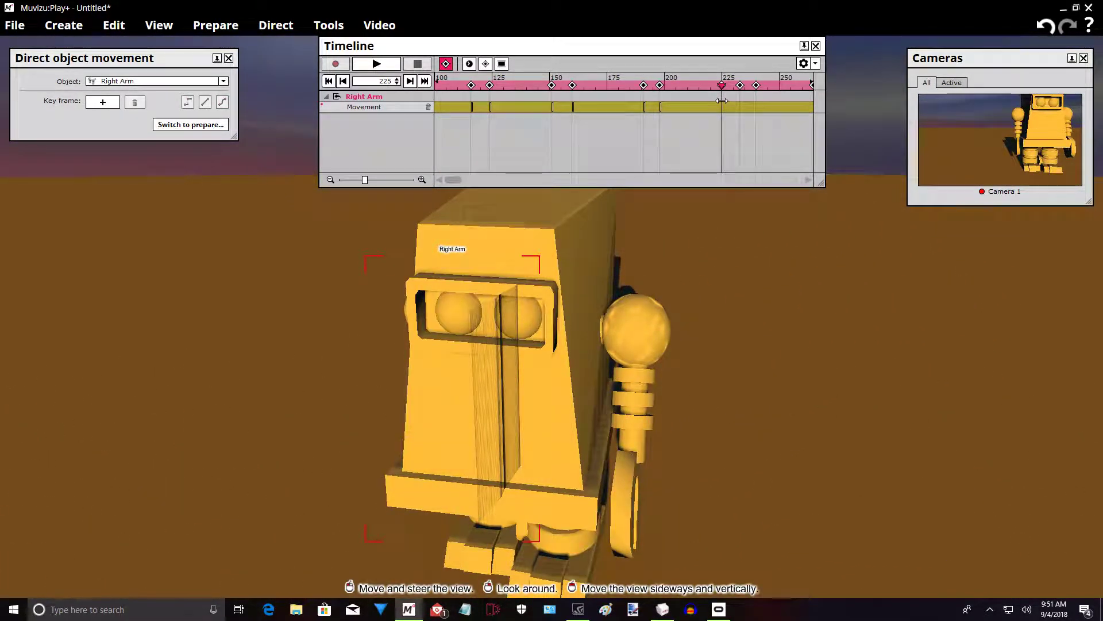
right_click_drag(678, 333, 770, 331)
right_click_drag(678, 334, 609, 368)
mouse_move(660, 214)
right_mouse_down()
mouse_move(724, 218)
mouse_move(551, 214)
mouse_move(661, 215)
right_mouse_up()
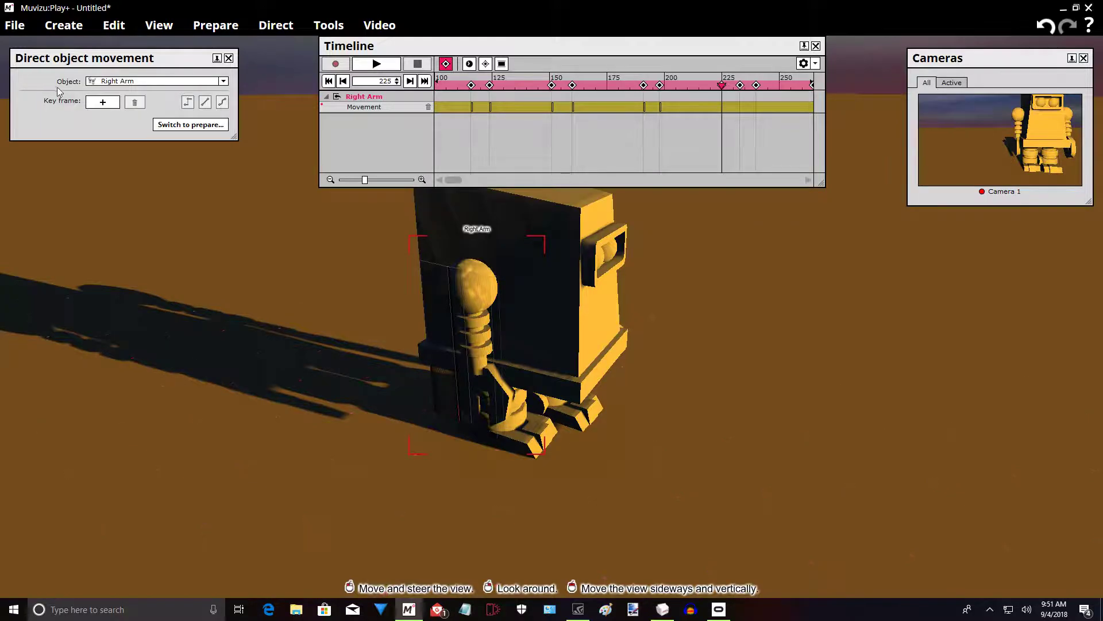
left_click(101, 103)
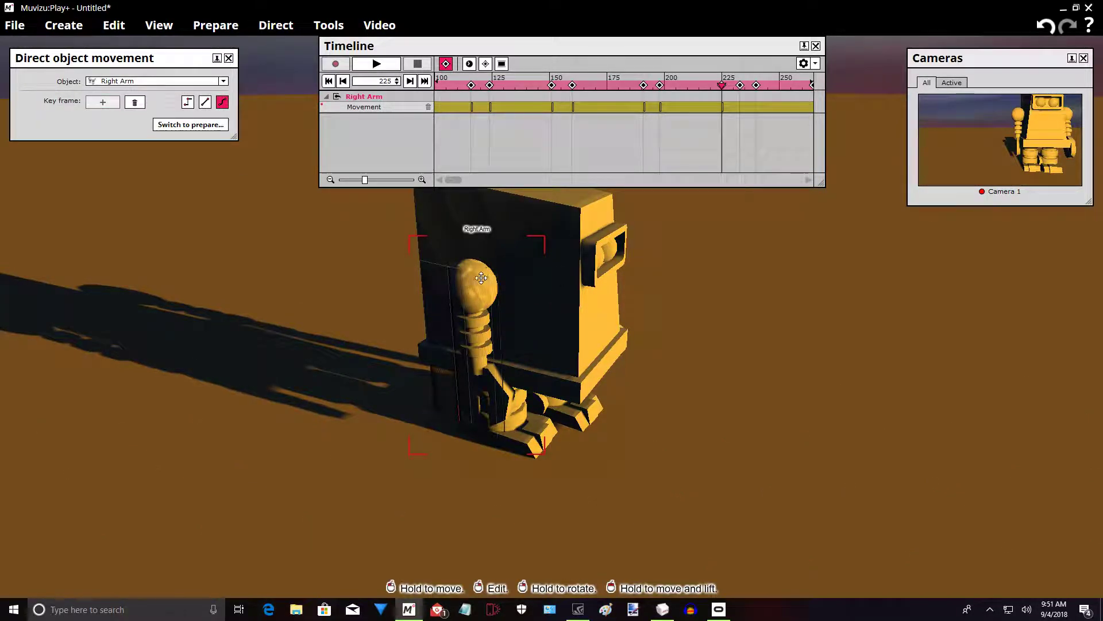
left_click_drag(482, 278, 717, 362)
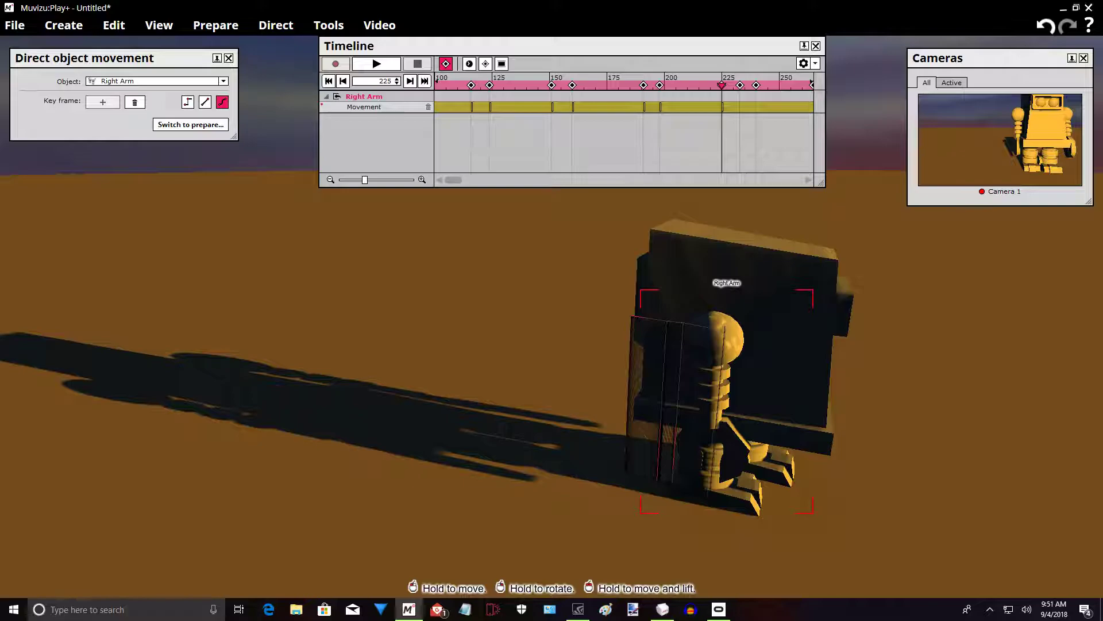
right_click_drag(718, 391, 689, 387)
mouse_move(507, 443)
right_mouse_down()
mouse_move(581, 441)
mouse_move(517, 428)
mouse_move(517, 453)
right_mouse_up()
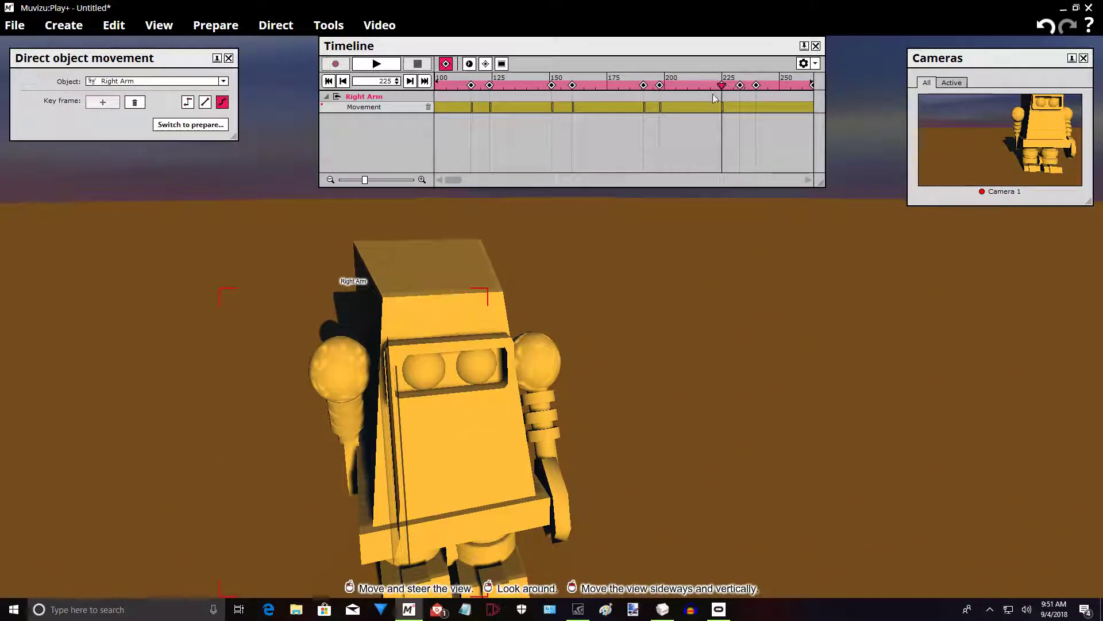
- Add a right arm key frame at frame 233, move the arm forward to the shoulder and rotate it until it hangs down
left_click_drag(722, 85, 734, 87)
left_click_drag(713, 299, 598, 293)
right_click_drag(598, 293, 689, 296)
left_click_drag(690, 296, 540, 293)
left_click_drag(775, 301, 756, 301)
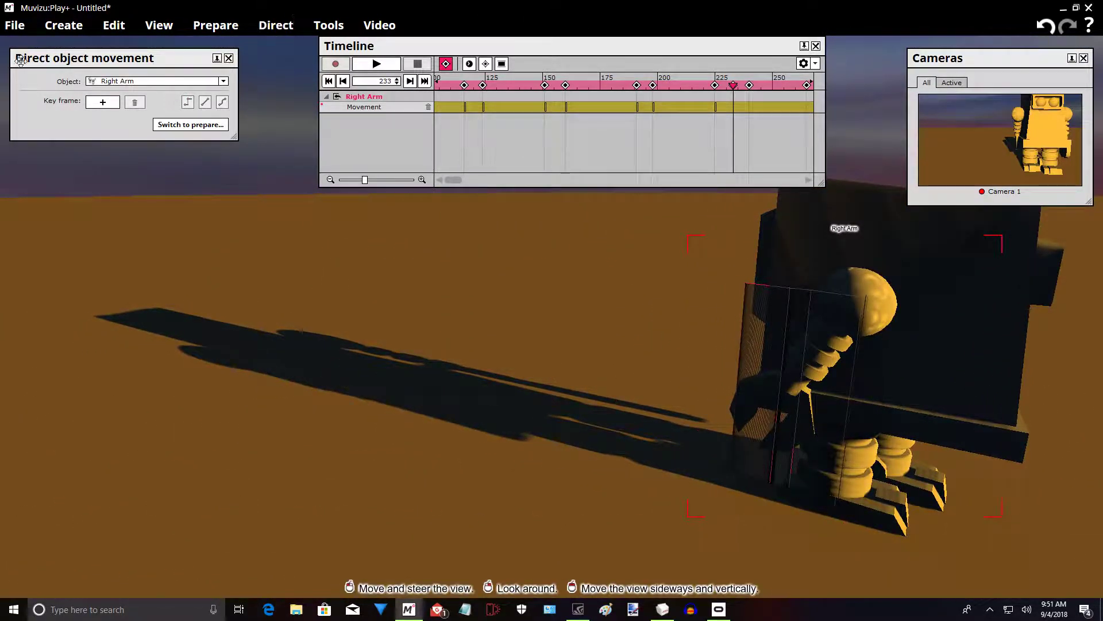
left_click(103, 102)
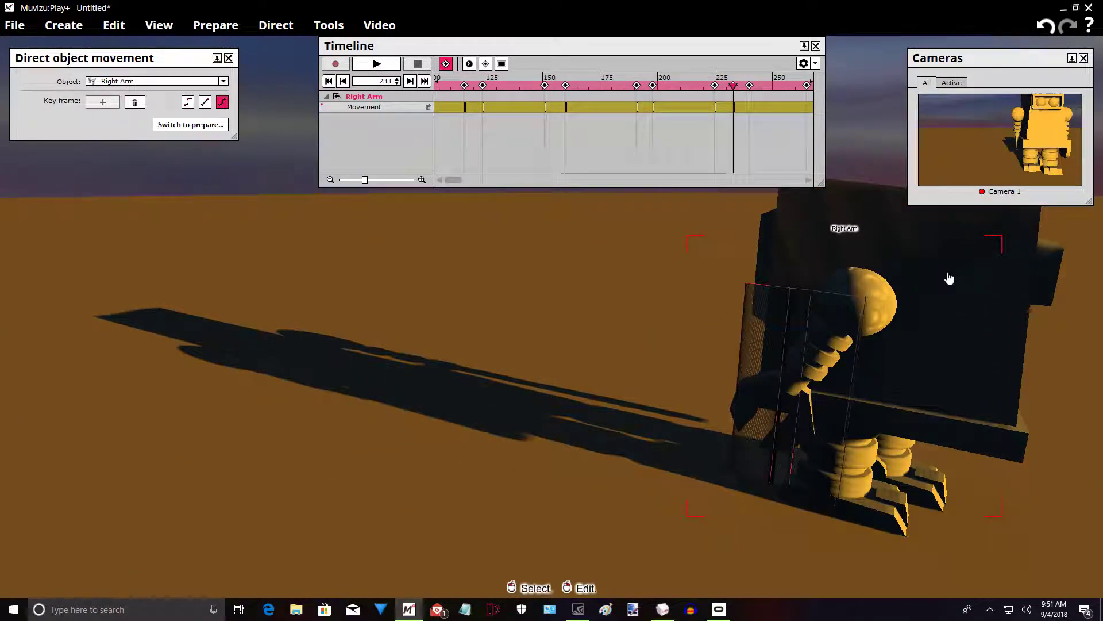
left_click_drag(865, 302, 894, 306)
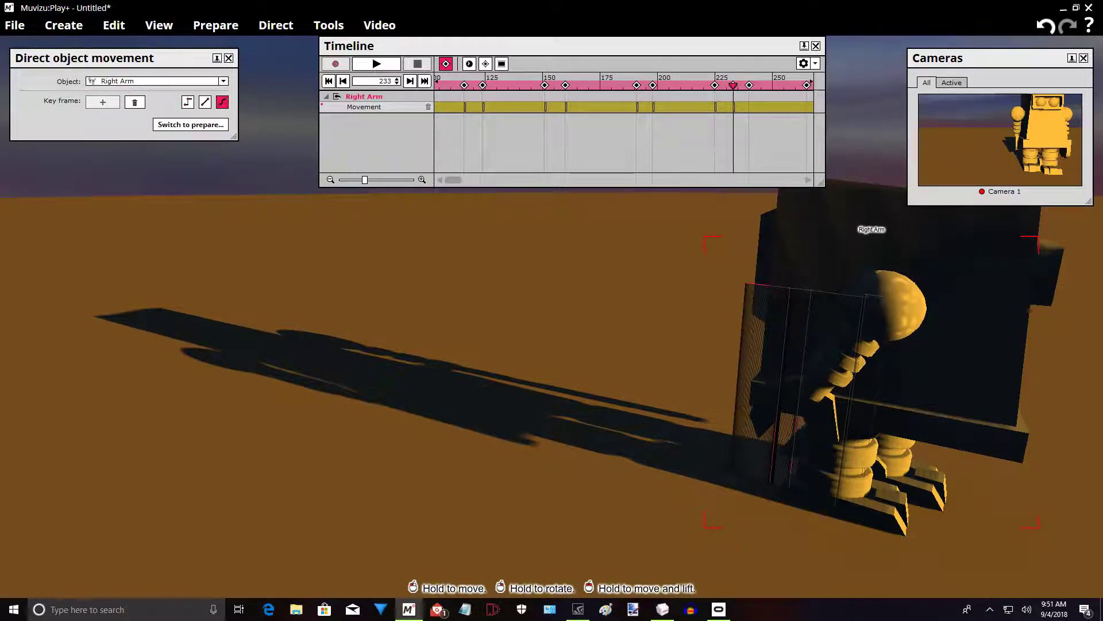
right_click_drag(895, 302, 932, 303)
- Examine the robot from the front at frame 233 to check the right arm's alignment with the body
middle_click_drag(613, 380, 719, 345)
right_click_drag(719, 344, 609, 345)
middle_click_drag(609, 344, 718, 298)
right_click_drag(719, 299, 678, 276)
middle_click_drag(632, 345, 605, 487)
scroll(605, 487, "down", 4)
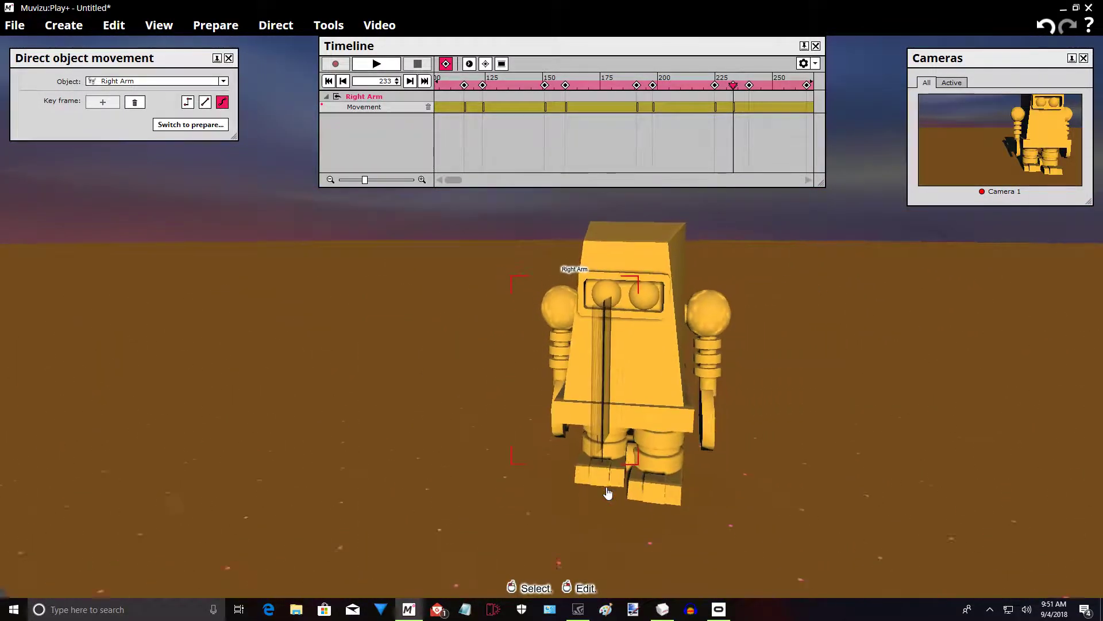
scroll(606, 488, "up", 1)
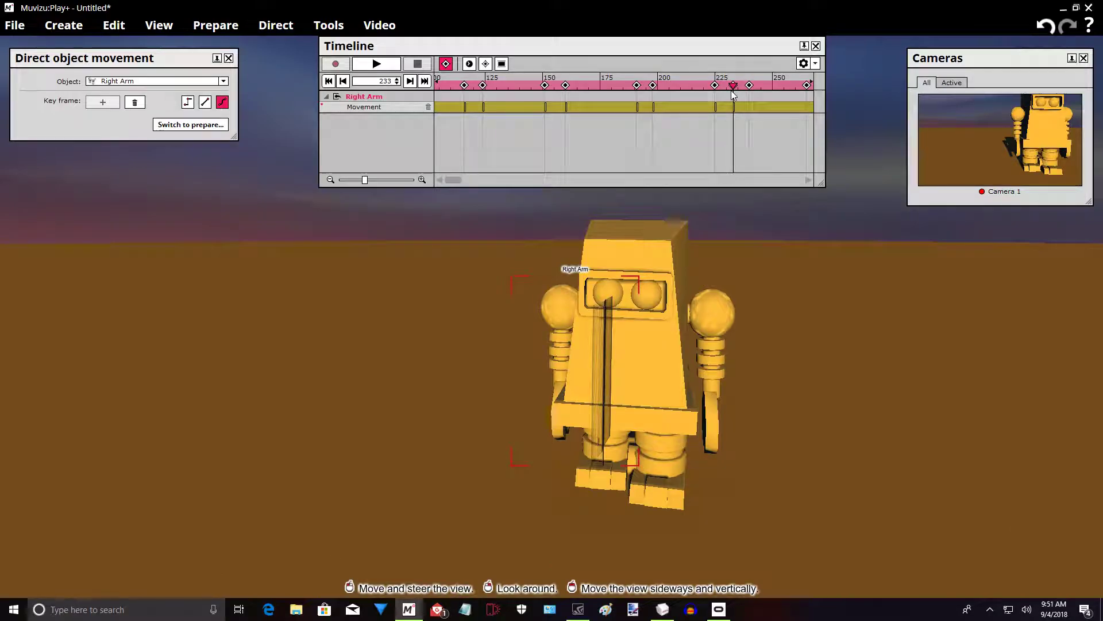
- Add a right arm key frame at frame 265
scroll(760, 178, "down", 1)
left_click_drag(674, 85, 715, 88)
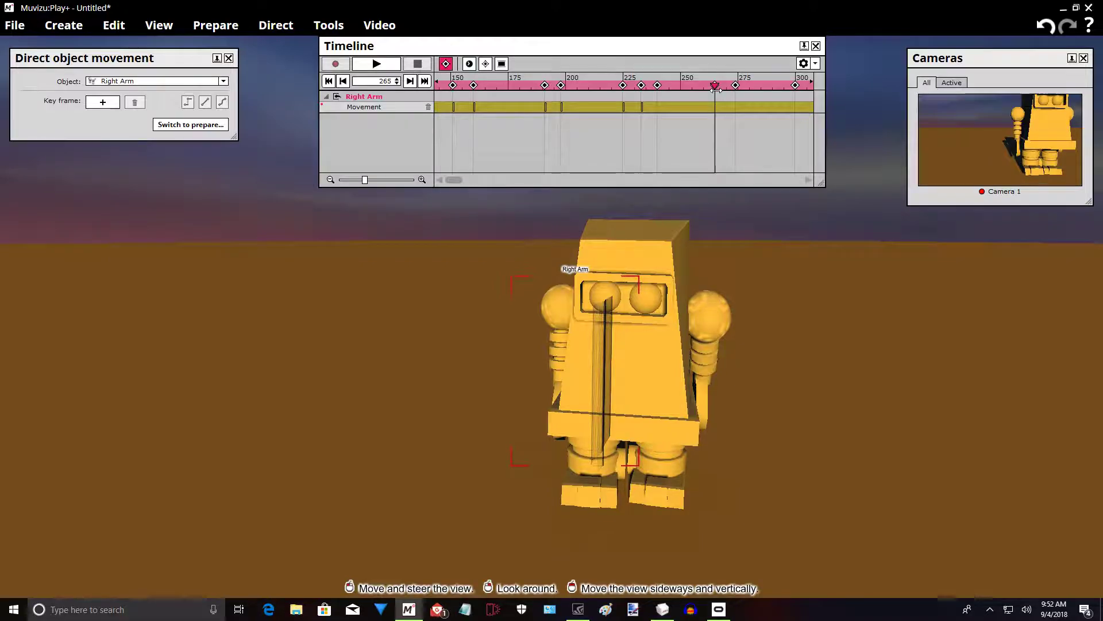
mouse_move(826, 312)
middle_mouse_down()
mouse_move(876, 311)
mouse_move(814, 307)
middle_mouse_up()
right_click_drag(814, 308, 897, 304)
middle_click_drag(897, 305, 770, 307)
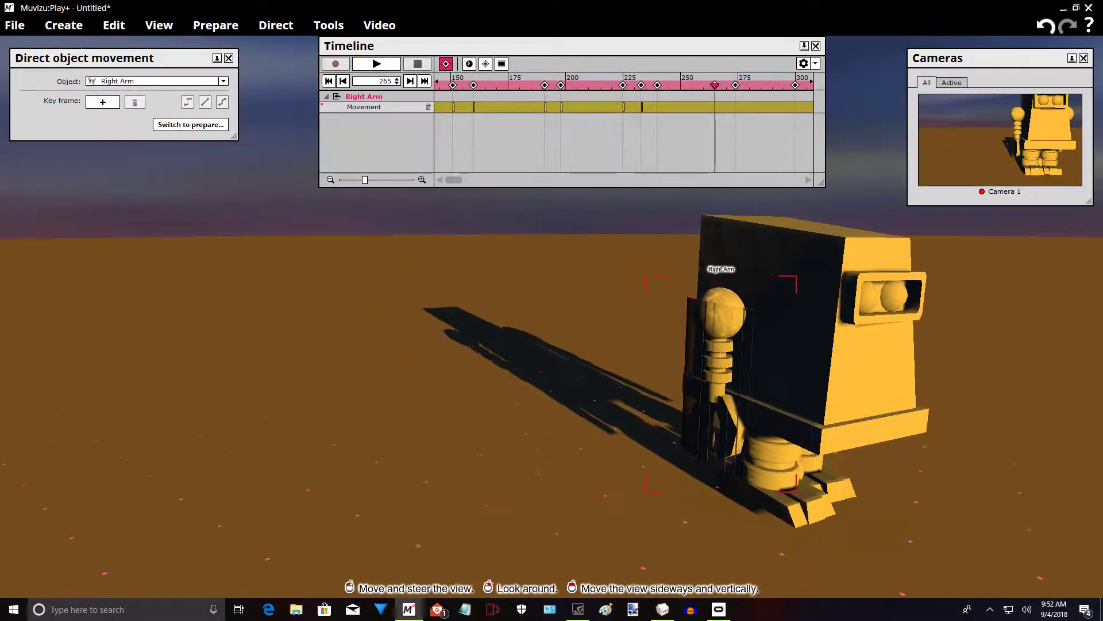
right_click_drag(770, 307, 856, 302)
middle_click_drag(856, 302, 773, 302)
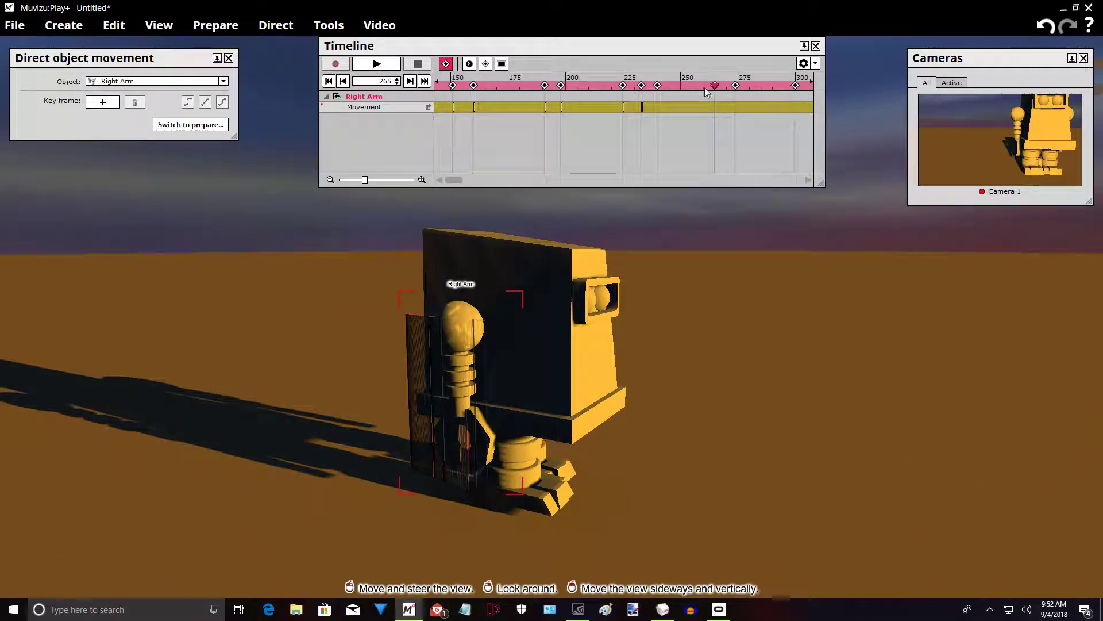
left_click(101, 102)
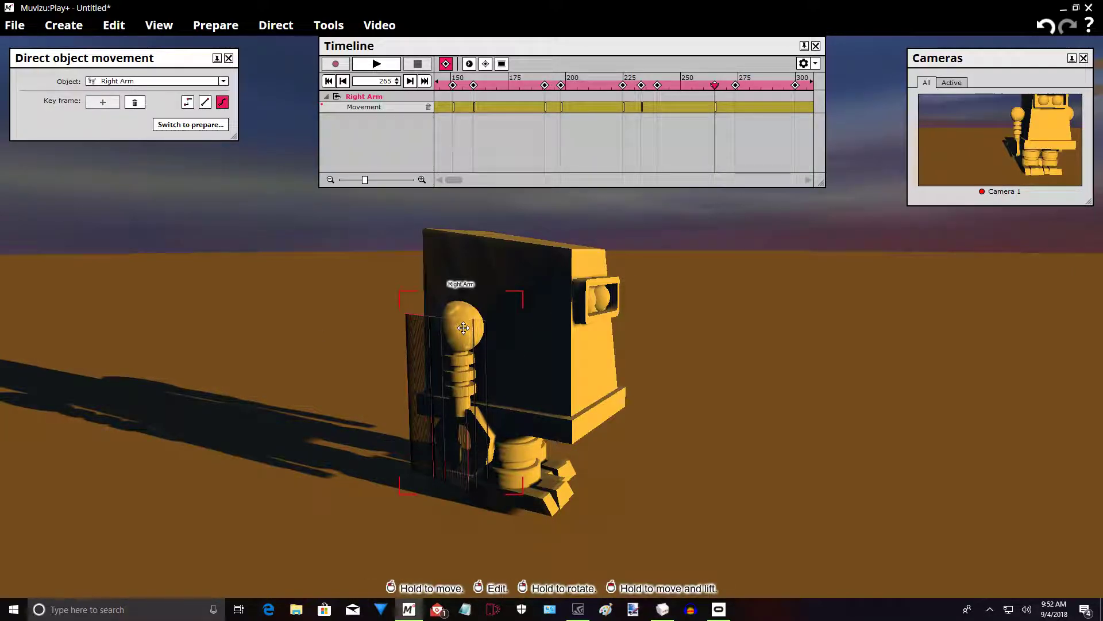
- Move the right arm forward to the shoulder at frame 265 and swing it forward
left_click_drag(463, 327, 493, 328)
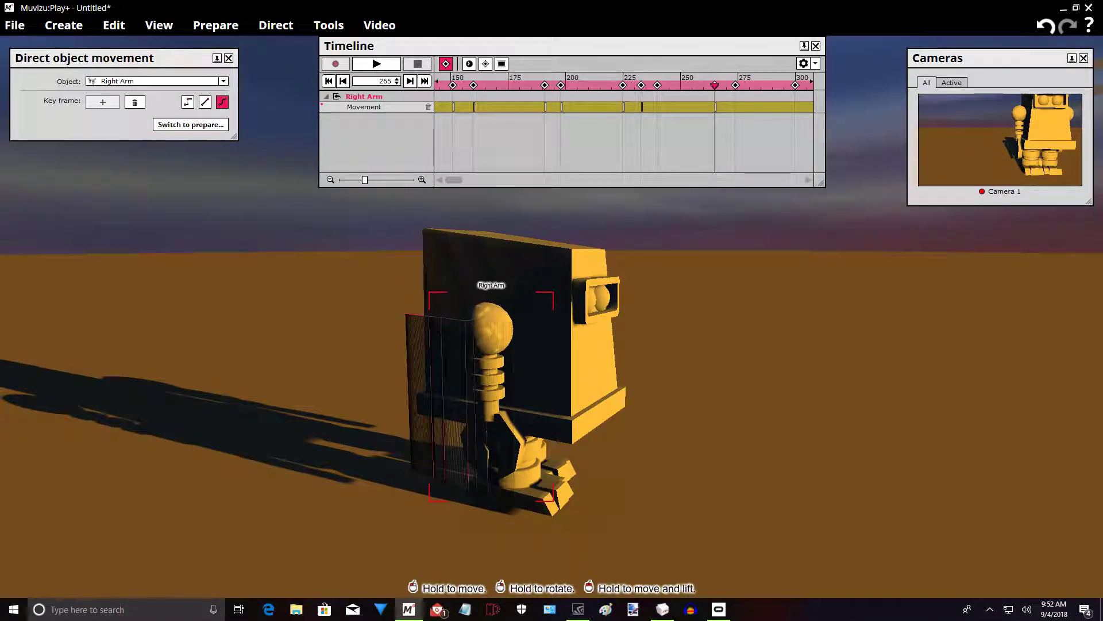
left_click_drag(632, 356, 724, 368)
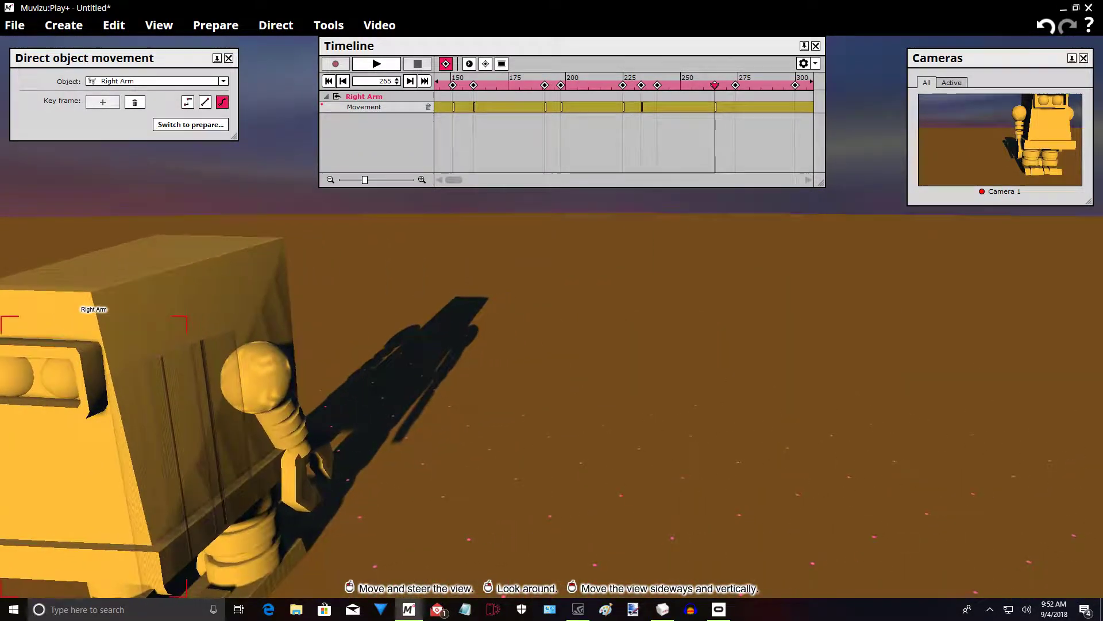
mouse_move(656, 355)
left_mouse_down()
mouse_move(575, 356)
mouse_move(656, 355)
left_mouse_up()
left_click_drag(507, 308, 531, 309)
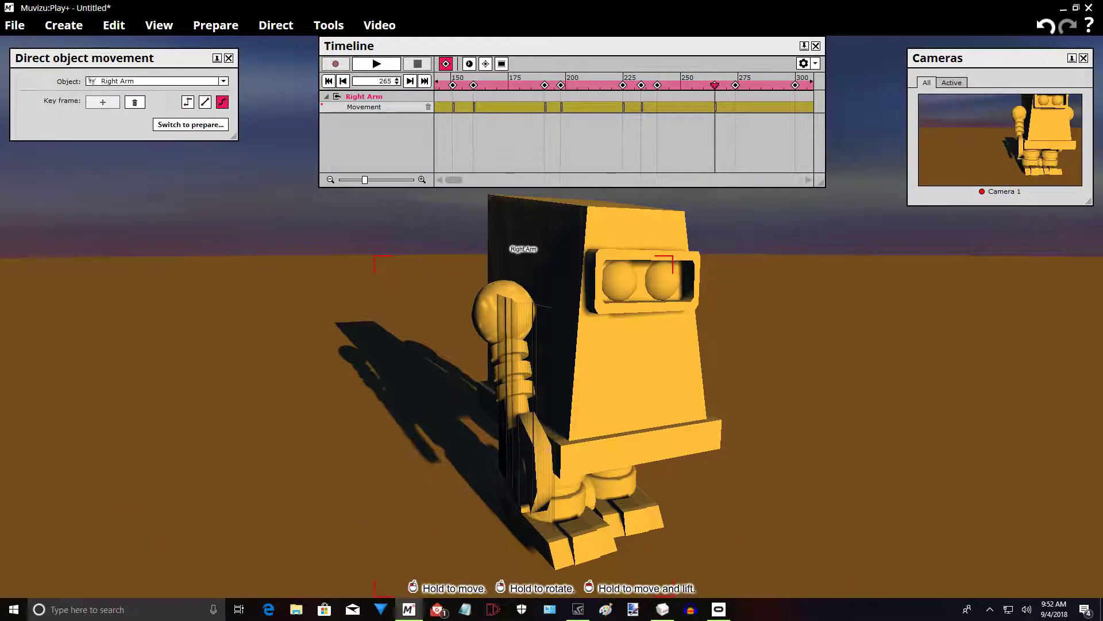
left_click_drag(312, 432, 373, 460)
- Add a right arm key frame at frame 274 and adjust the arm so it hangs straight down from the shoulder
left_click(637, 176)
left_click(638, 176)
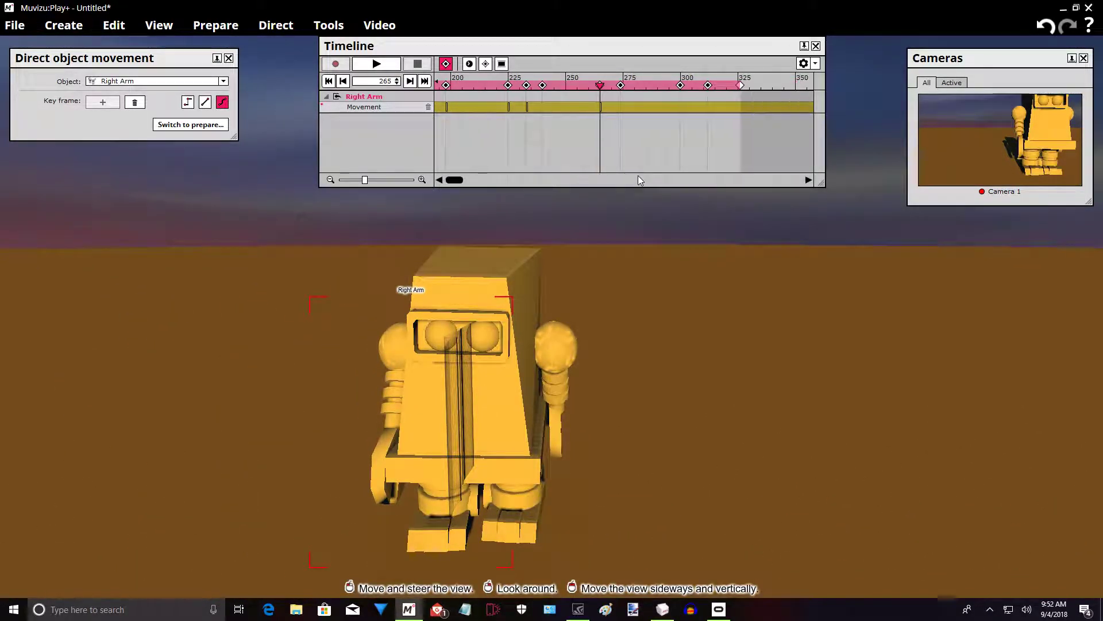
left_click_drag(599, 85, 619, 85)
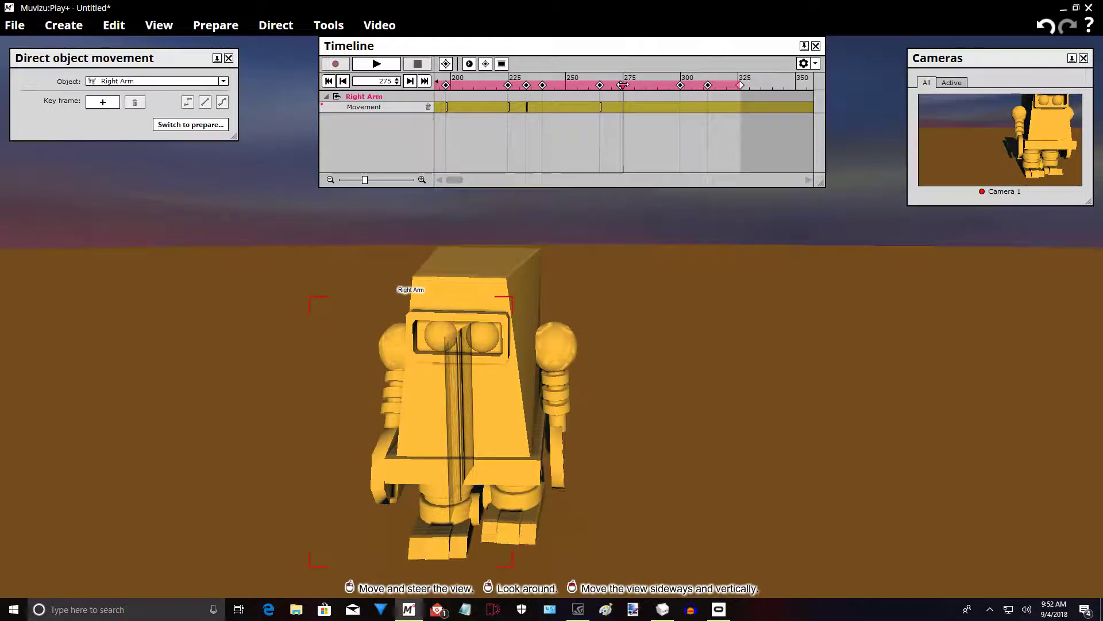
left_click(102, 105)
left_click_drag(241, 287, 260, 213)
right_click_drag(629, 287, 570, 287)
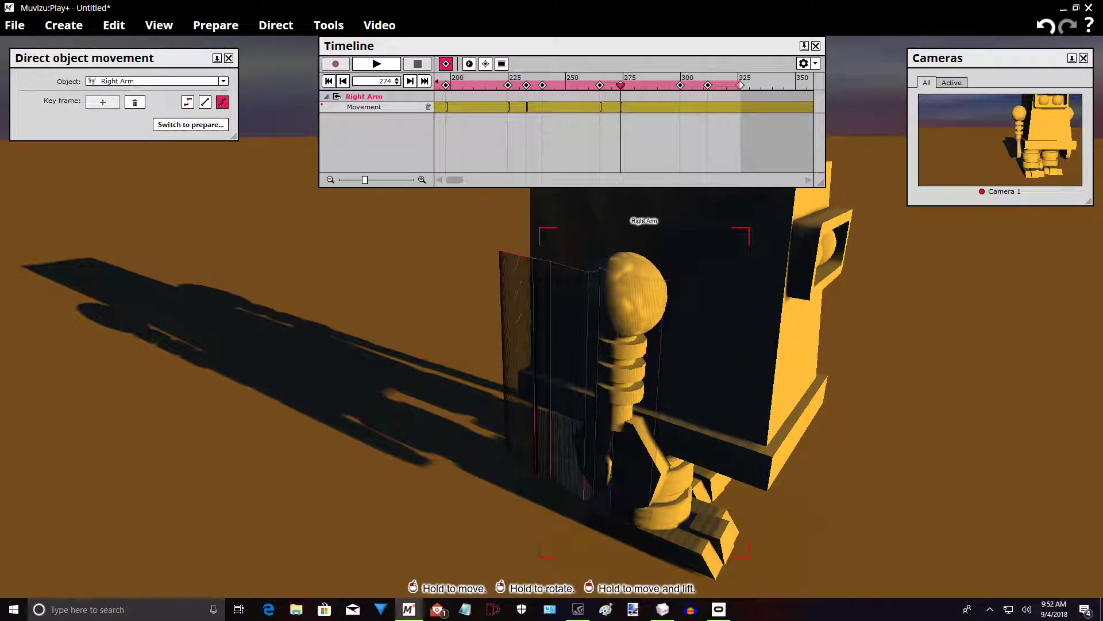
left_click_drag(453, 374, 528, 350)
right_click_drag(529, 351, 483, 336)
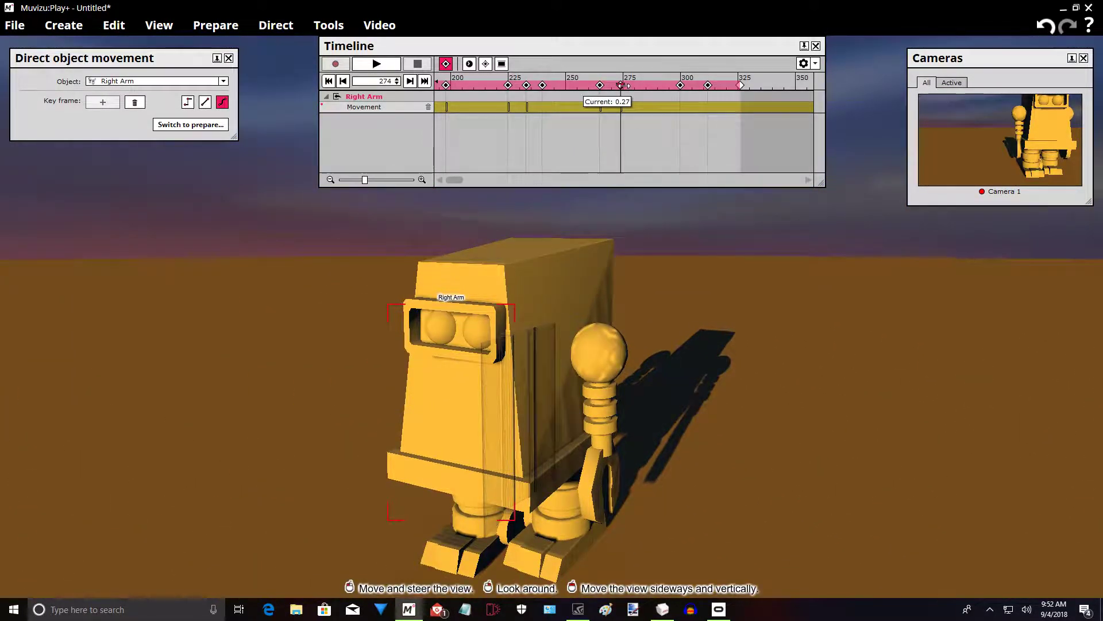
- Add right arm key frames at frames 300 and 312, keeping the arm's pose
left_click_drag(623, 85, 680, 79)
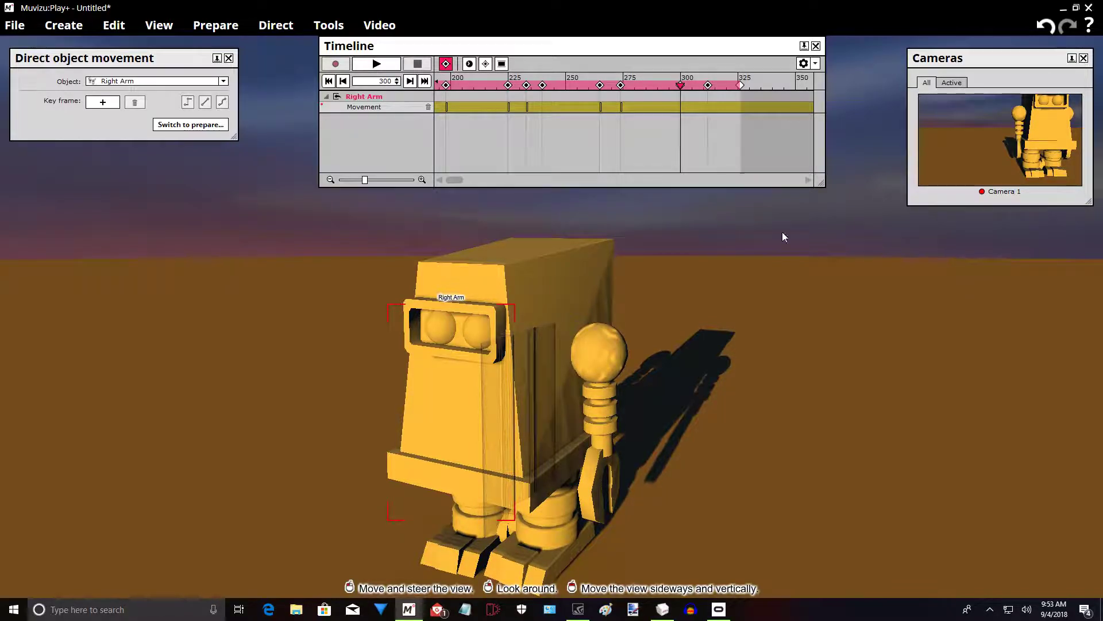
middle_click_drag(832, 316, 712, 316)
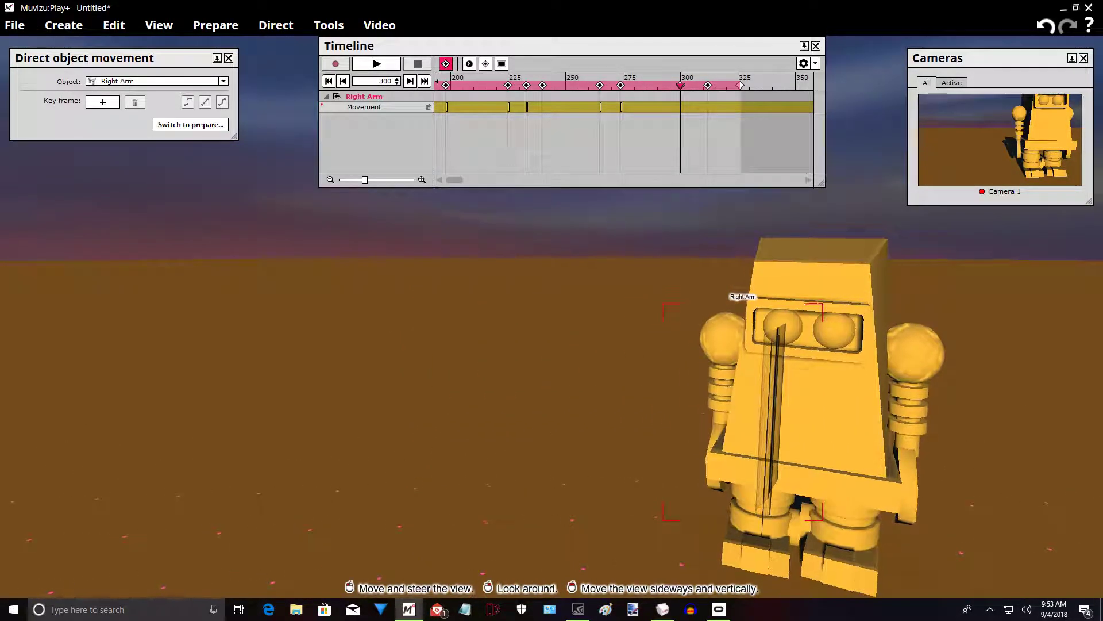
left_click(108, 109)
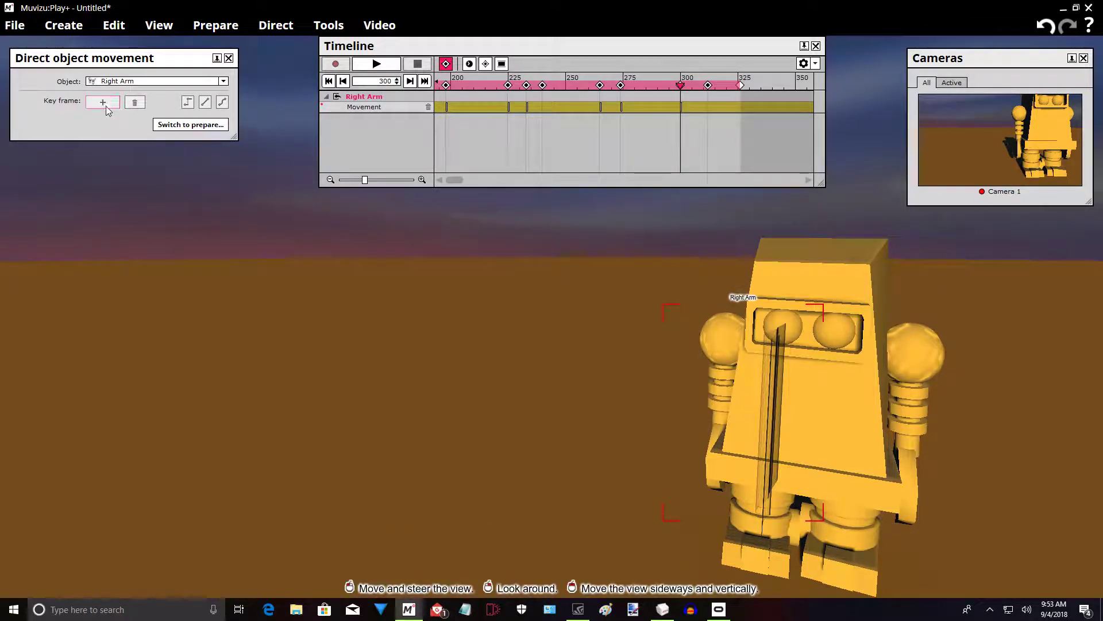
left_click_drag(679, 85, 708, 93)
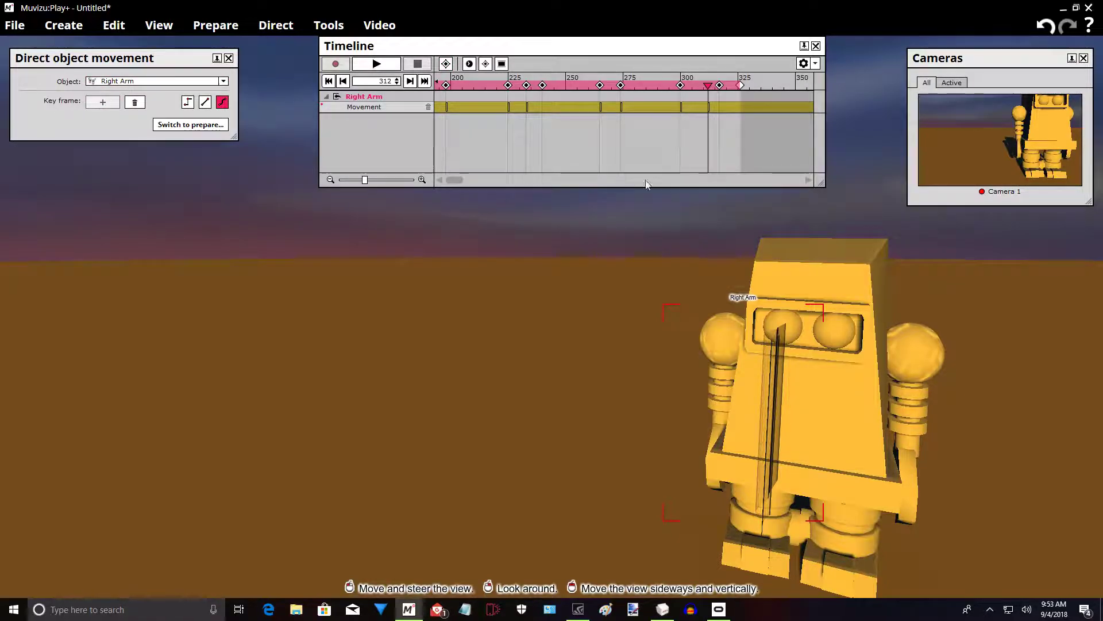
- Return to the start of the timeline and play the whole walk animation with the robot in full view
scroll(574, 305, "down", 5)
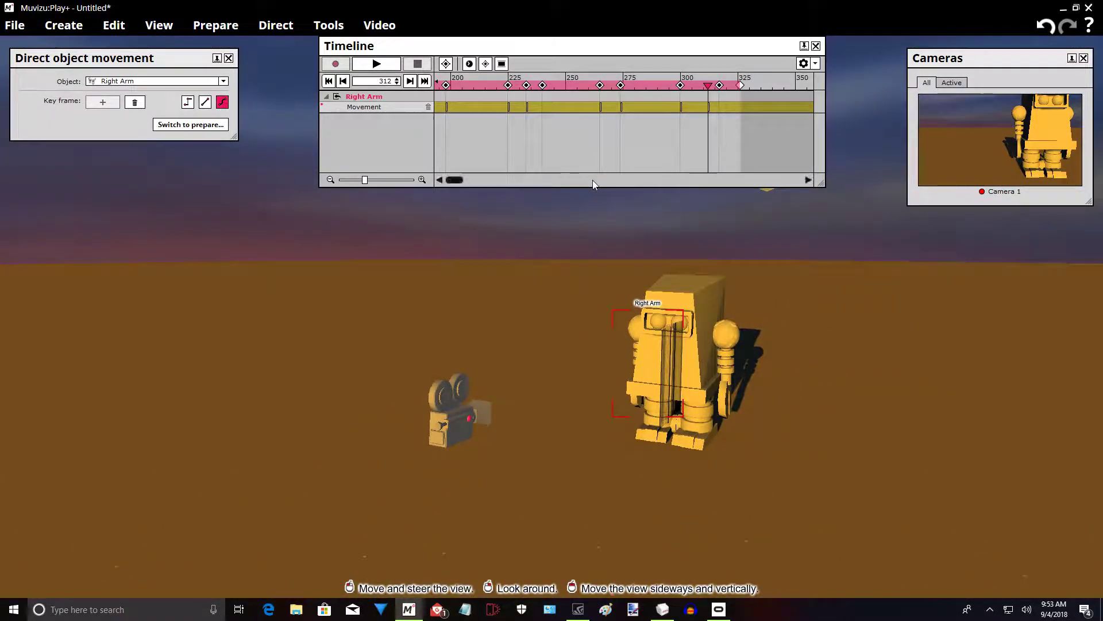
scroll(657, 158, "up", 2)
scroll(661, 177, "down", 2)
left_click_drag(705, 85, 525, 127)
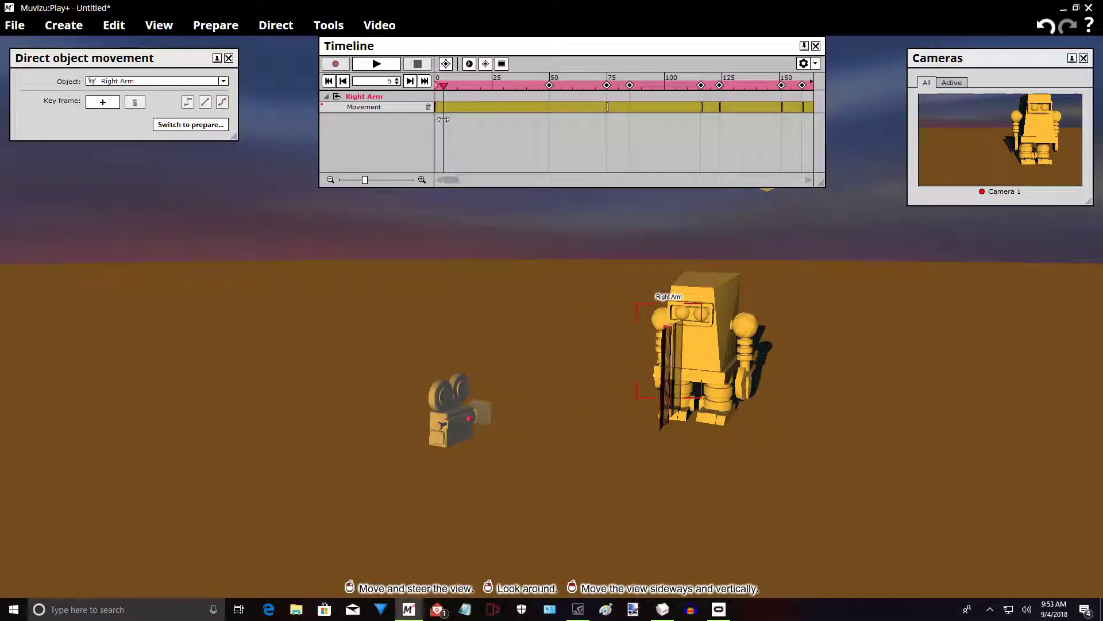
left_click(374, 64)
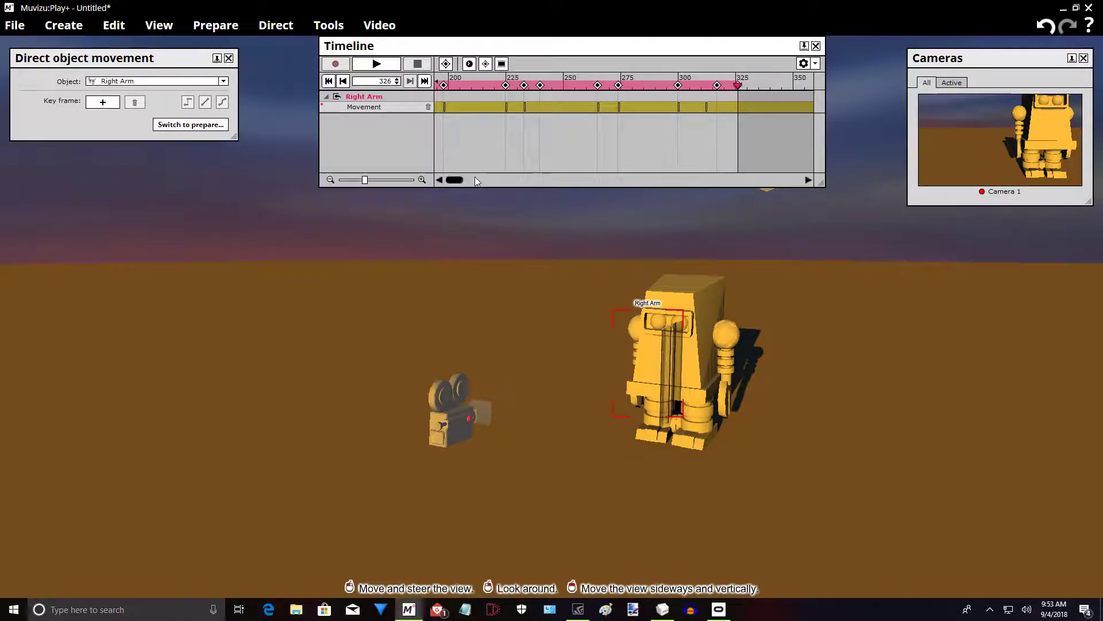
- Move the start marker of the timeline's playback range to just before frame 50
scroll(506, 177, "up", 3)
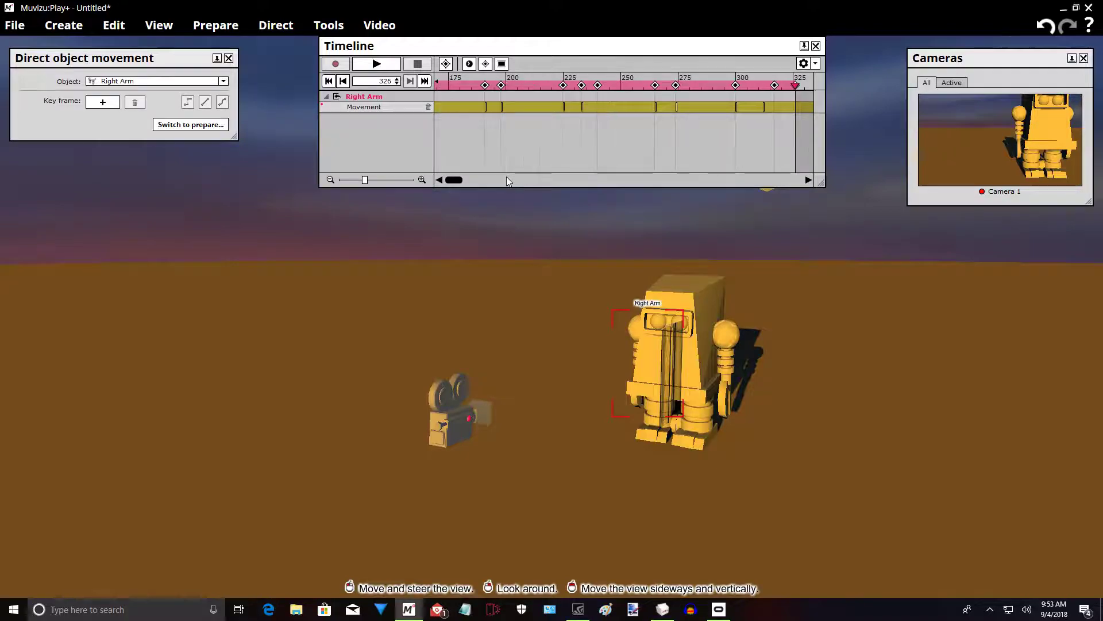
scroll(499, 183, "up", 5)
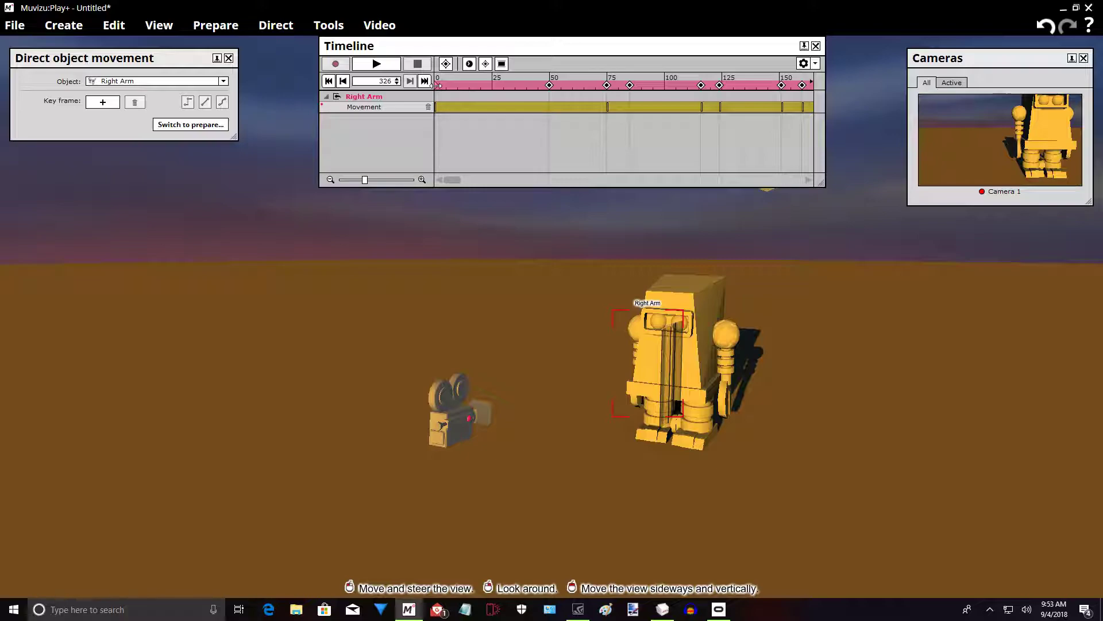
left_click_drag(462, 84, 533, 85)
- Play the walk animation from frame 50 to check the arm movement, and stop it partway through
left_click_drag(540, 84, 552, 92)
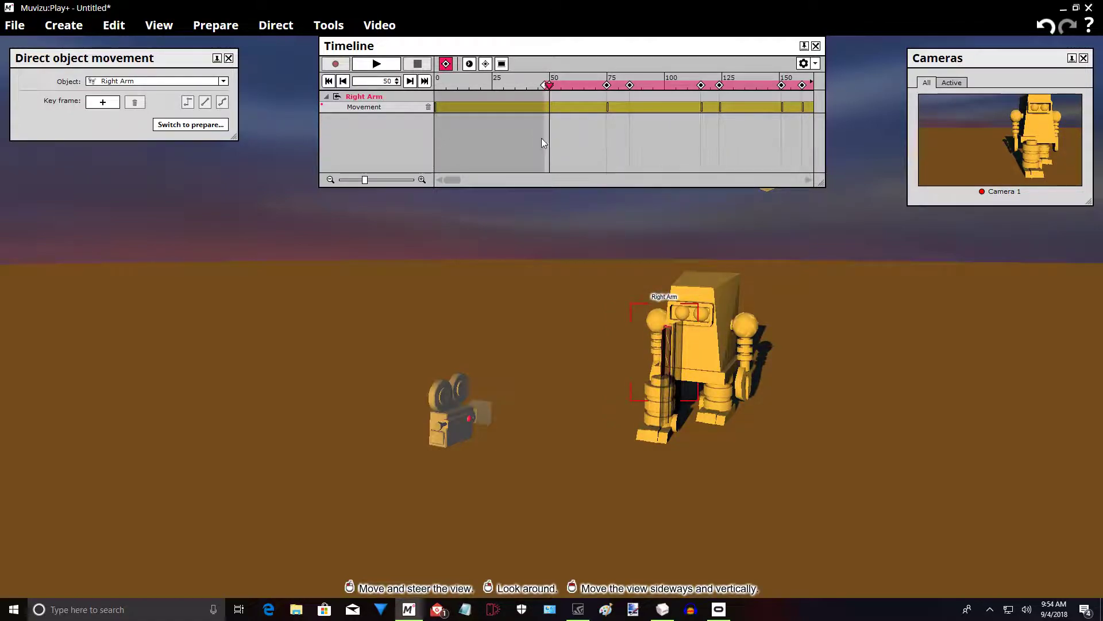
mouse_move(550, 85)
left_mouse_down()
mouse_move(401, 102)
mouse_move(550, 102)
left_mouse_up()
left_click(371, 64)
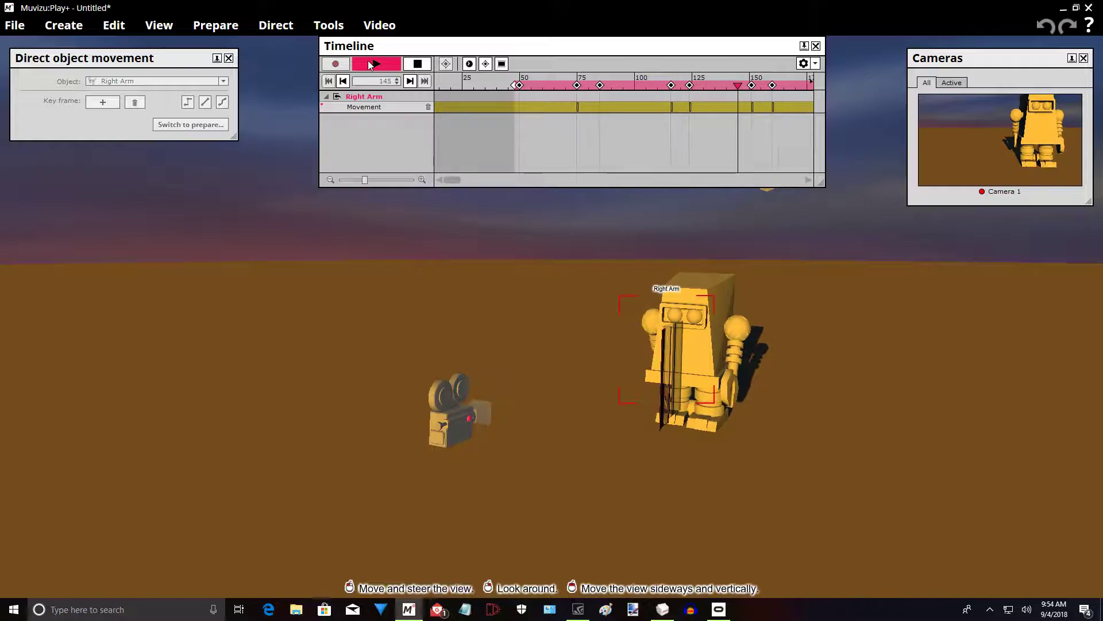
left_click(422, 68)
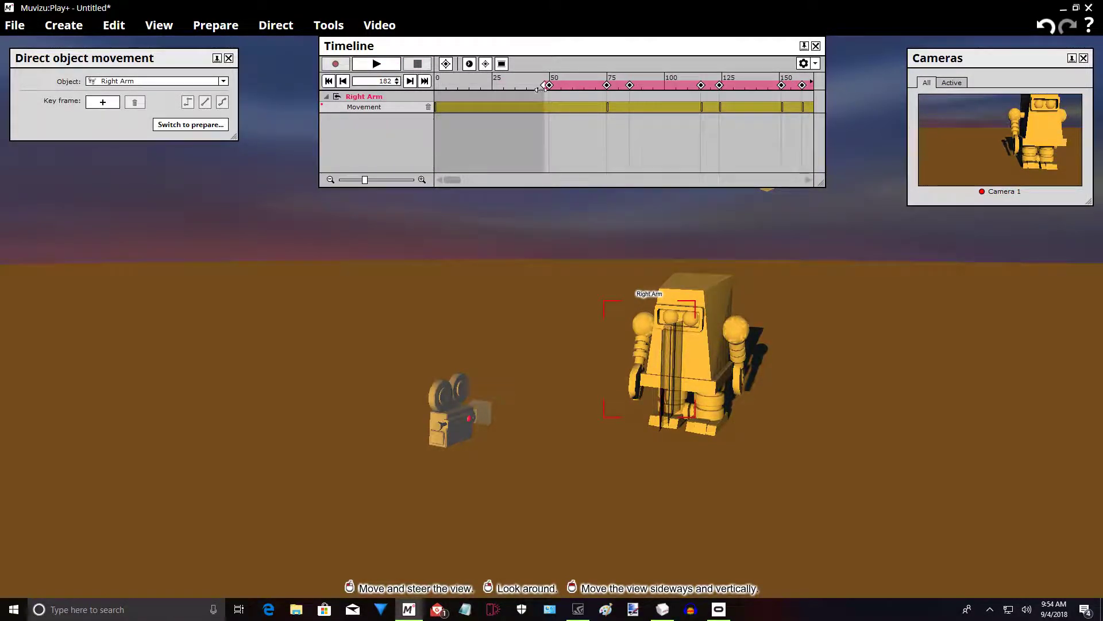
- Try the playback range's start marker at about frame 67, and return it to frame 50
left_click_drag(544, 96, 589, 97)
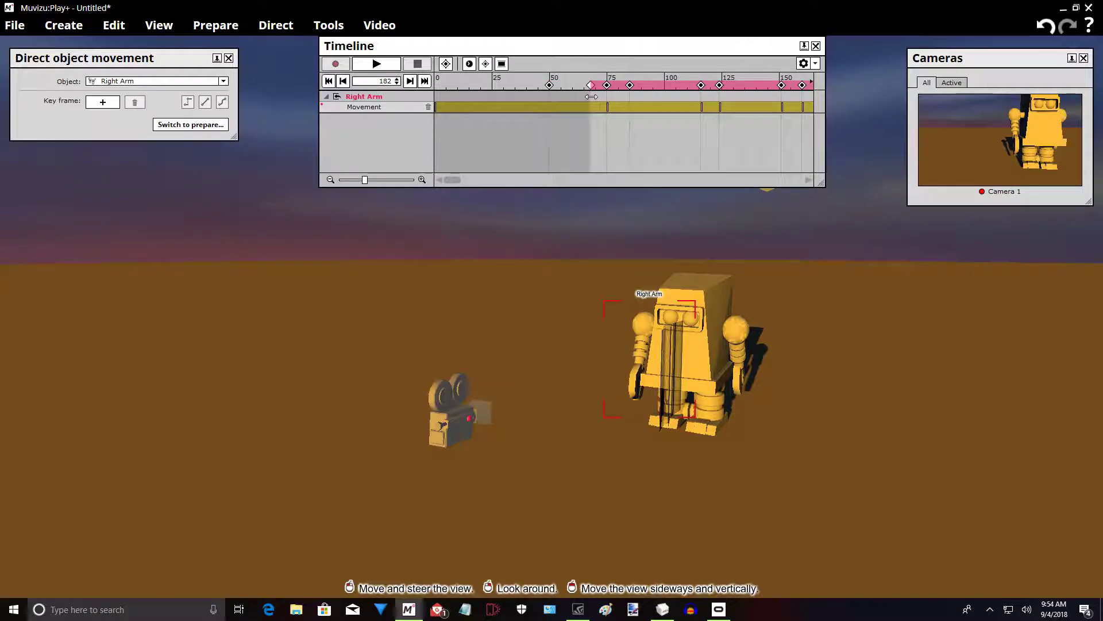
left_click(599, 82)
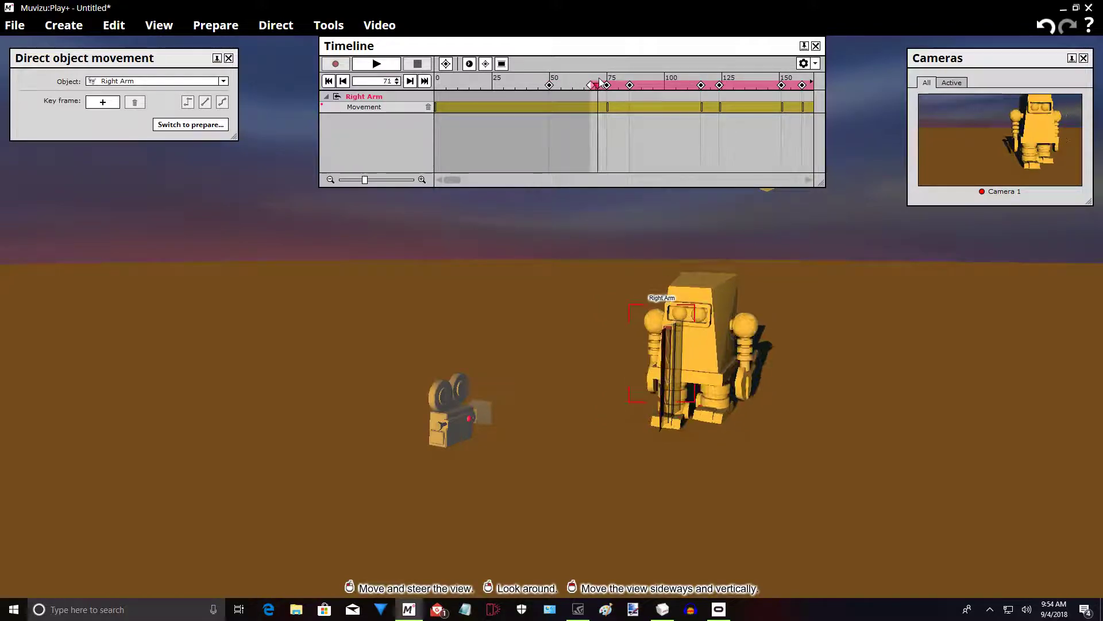
left_click_drag(591, 85, 550, 85)
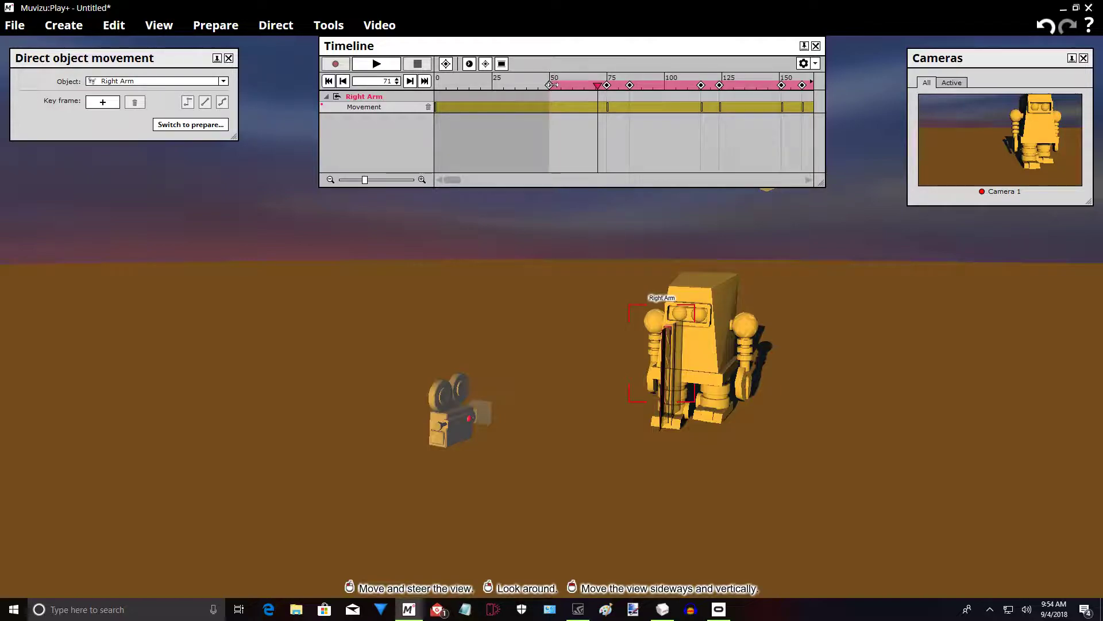
left_click(557, 85)
left_click_drag(558, 86, 555, 87)
- Move the playback range's start marker back to frame 0 and set the current frame to 3
right_click_drag(571, 231, 594, 368)
left_click_drag(595, 369, 605, 139)
left_click_drag(554, 86, 457, 95)
left_click_drag(558, 96, 520, 86)
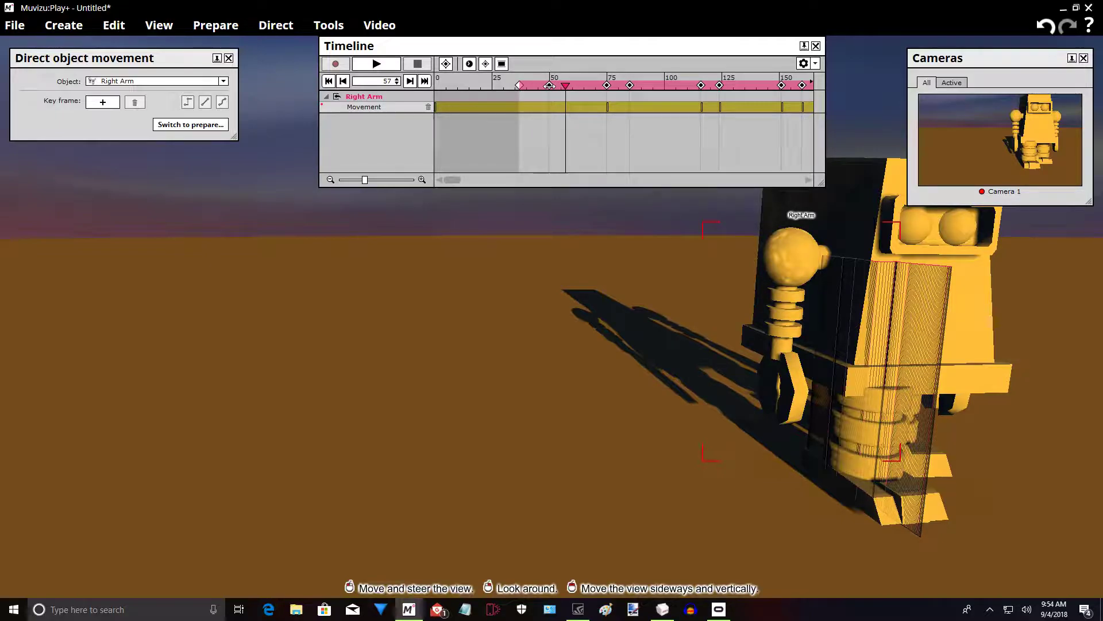
left_click_drag(511, 89, 488, 95)
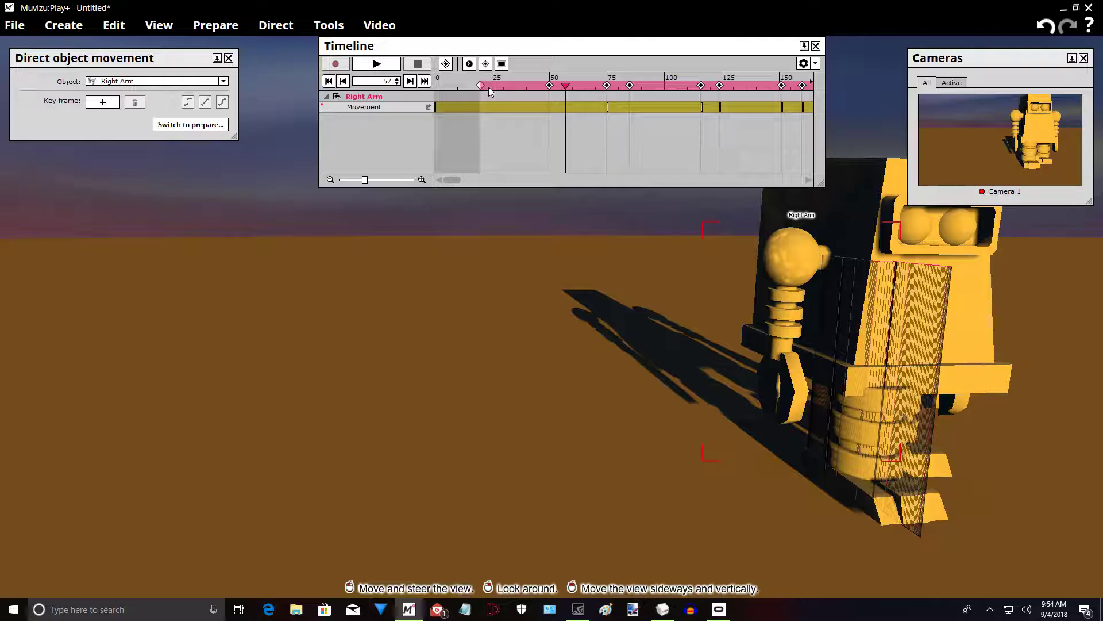
left_click(489, 89)
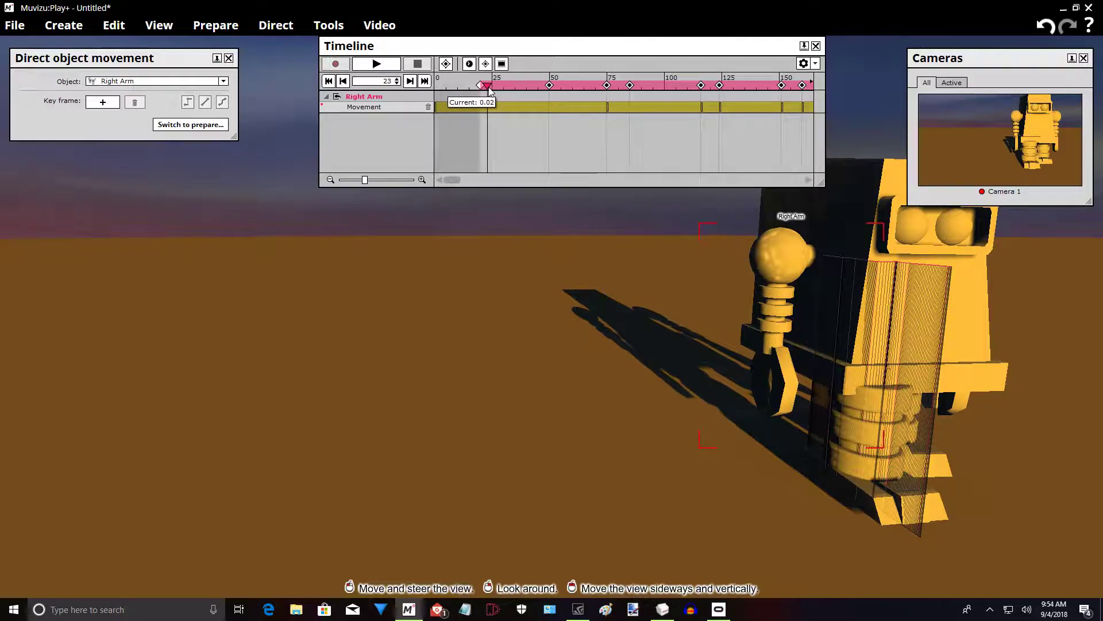
left_click_drag(478, 87, 423, 93)
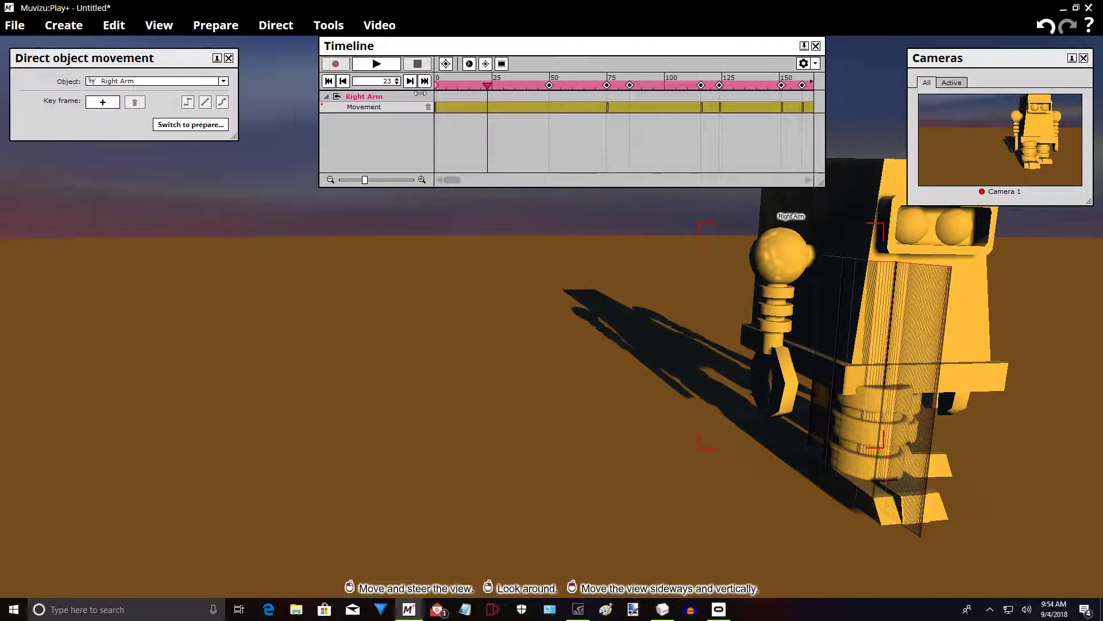
left_click(442, 87)
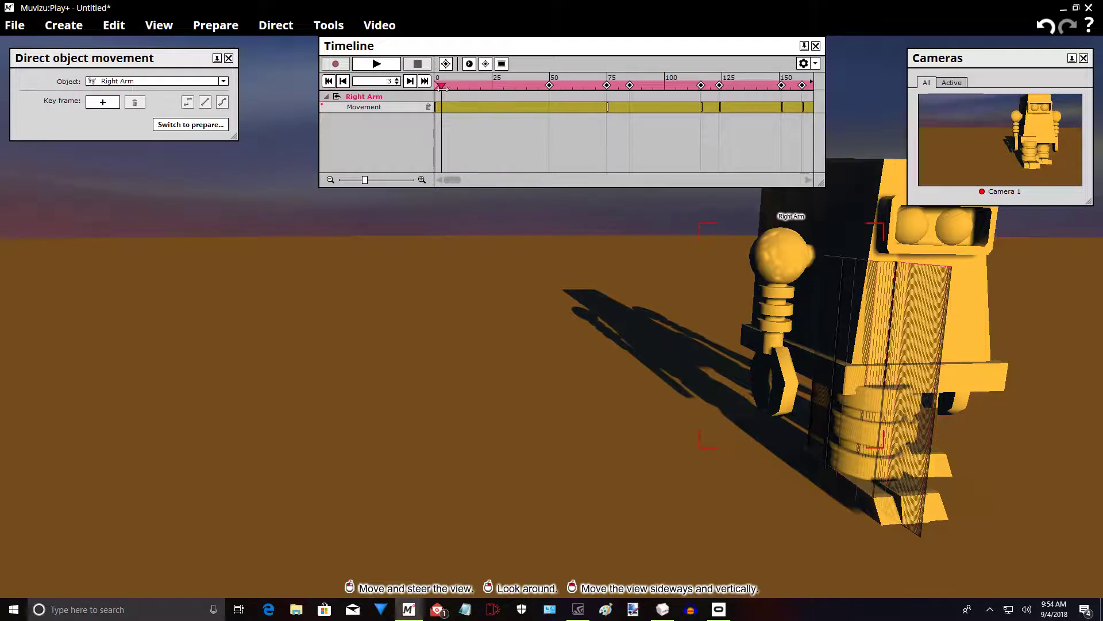
- Deselect the right arm and close the Direct object movement panel, keeping the whole robot in view
left_click(643, 363)
scroll(639, 367, "down", 8)
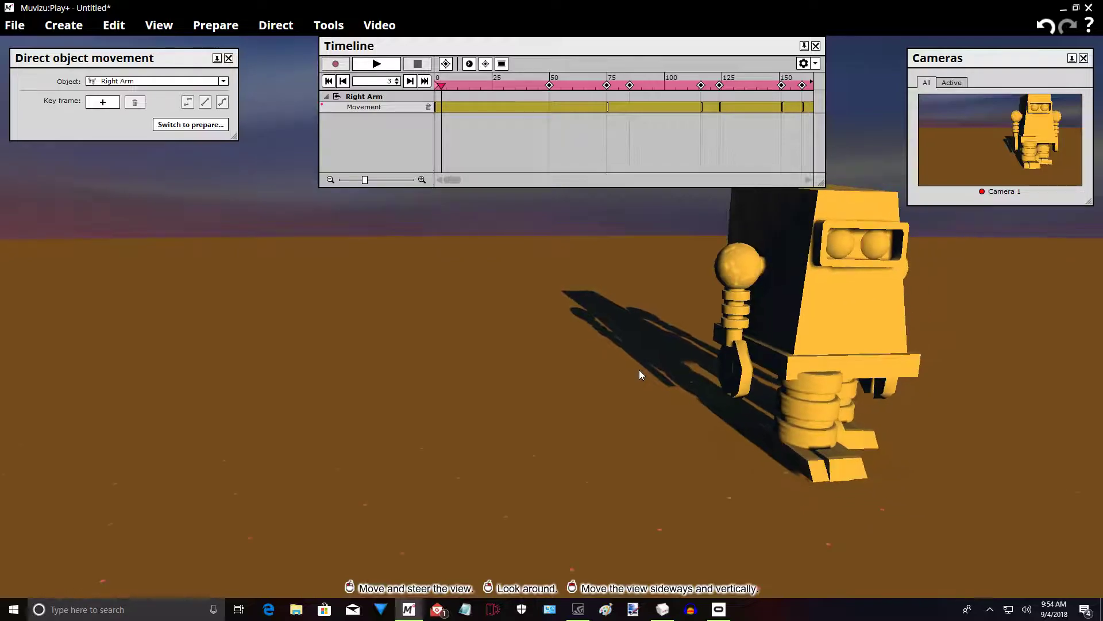
left_click(815, 45)
left_click(347, 28)
left_click(247, 44)
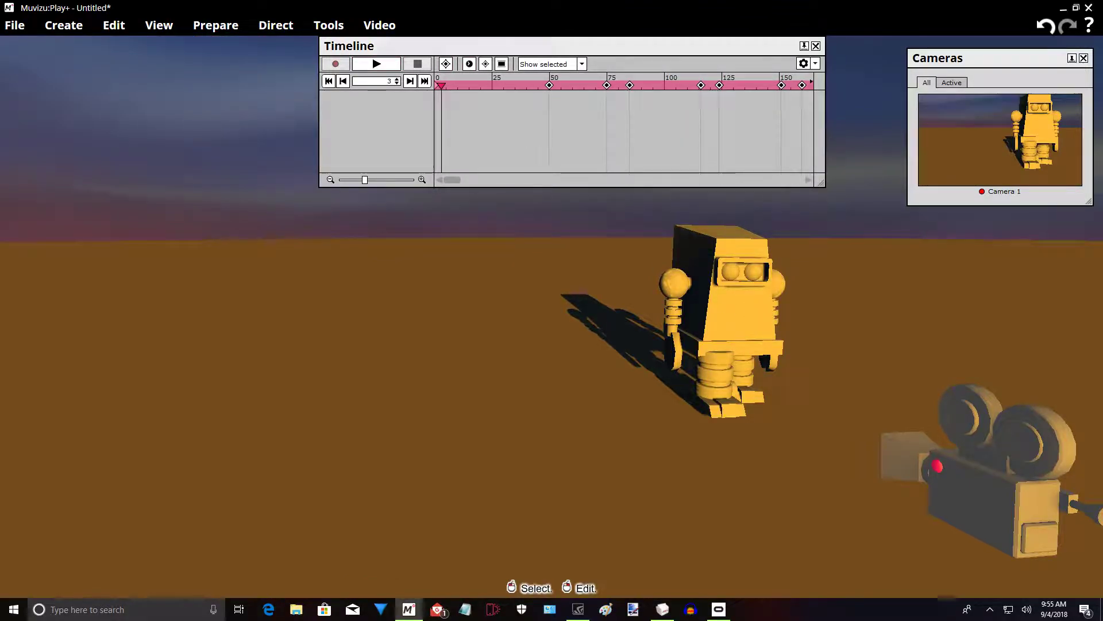
- Select the robot's body and play the walk animation from frame 3 to the end, viewing the robot from its other side
left_click(735, 316)
left_click(378, 66)
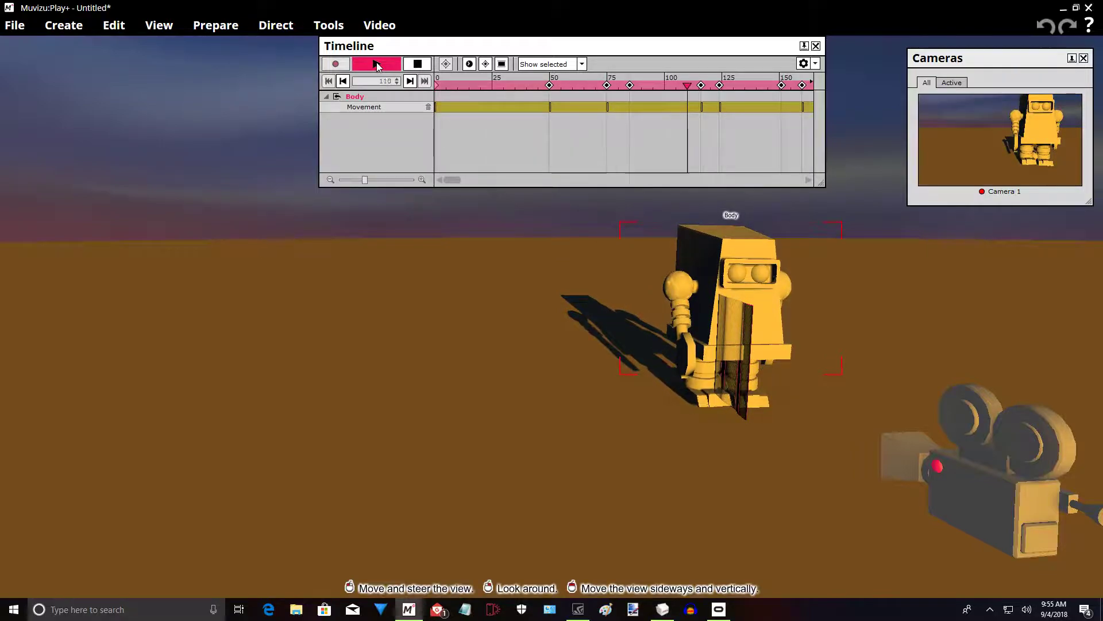
middle_click_drag(489, 287, 597, 264)
mouse_move(475, 350)
right_mouse_down()
mouse_move(391, 360)
mouse_move(474, 350)
right_mouse_up()
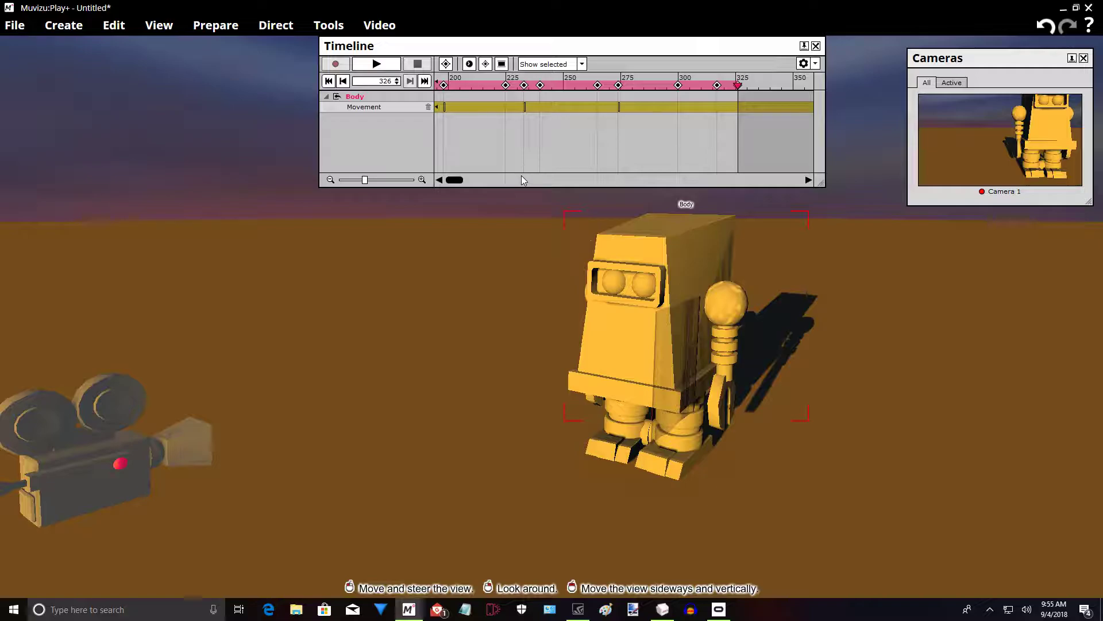
- Move the playback range's start marker to frame 25
scroll(522, 176, "up", 2)
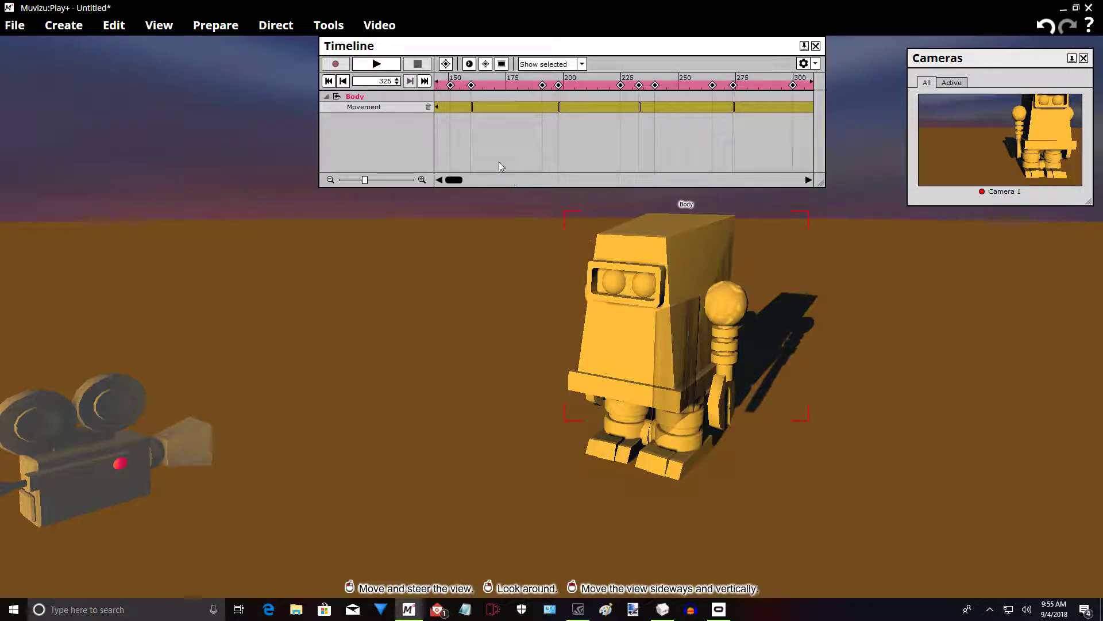
left_click_drag(458, 180, 452, 181)
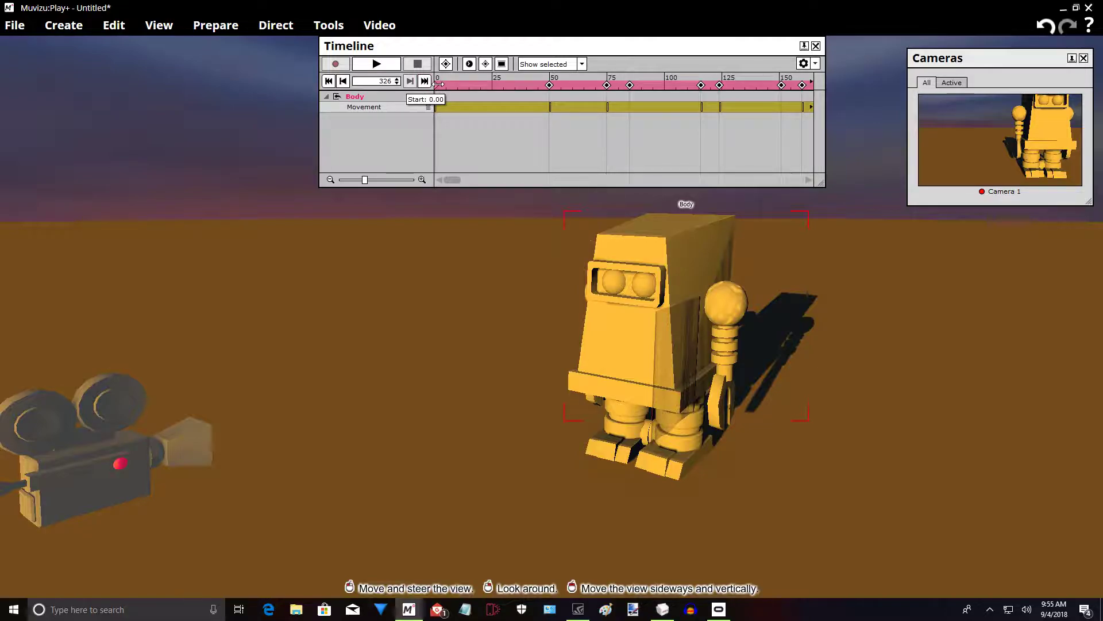
left_click_drag(438, 83, 492, 87)
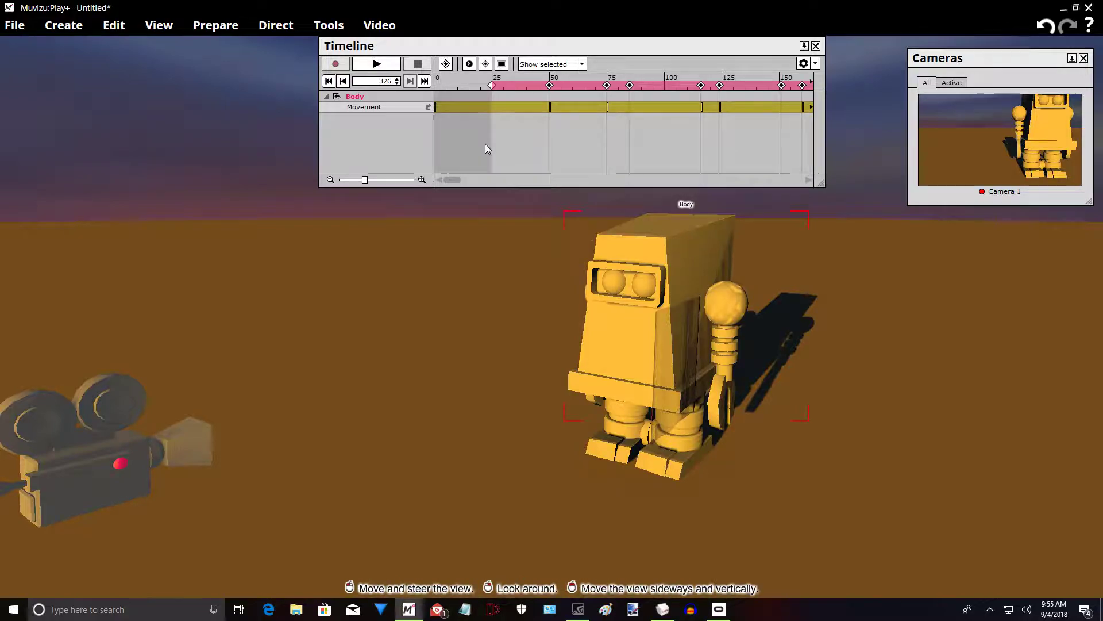
- Shift the first movement key frames of the body, left arm and left leg to frame 25
left_click_drag(432, 103, 472, 107)
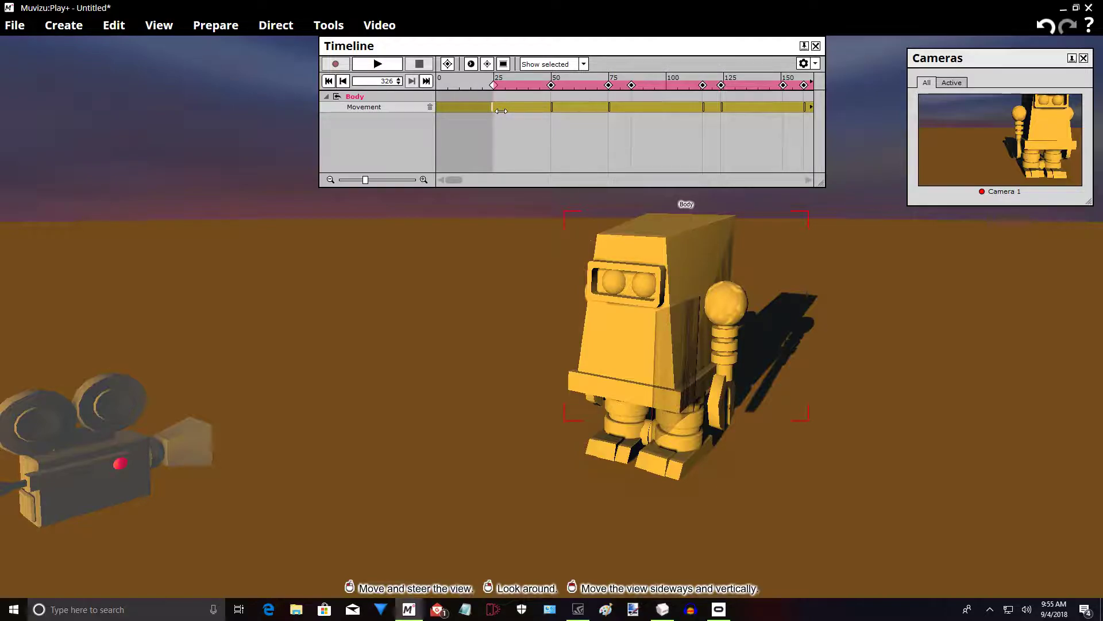
left_click(679, 293)
left_click_drag(438, 108, 463, 109)
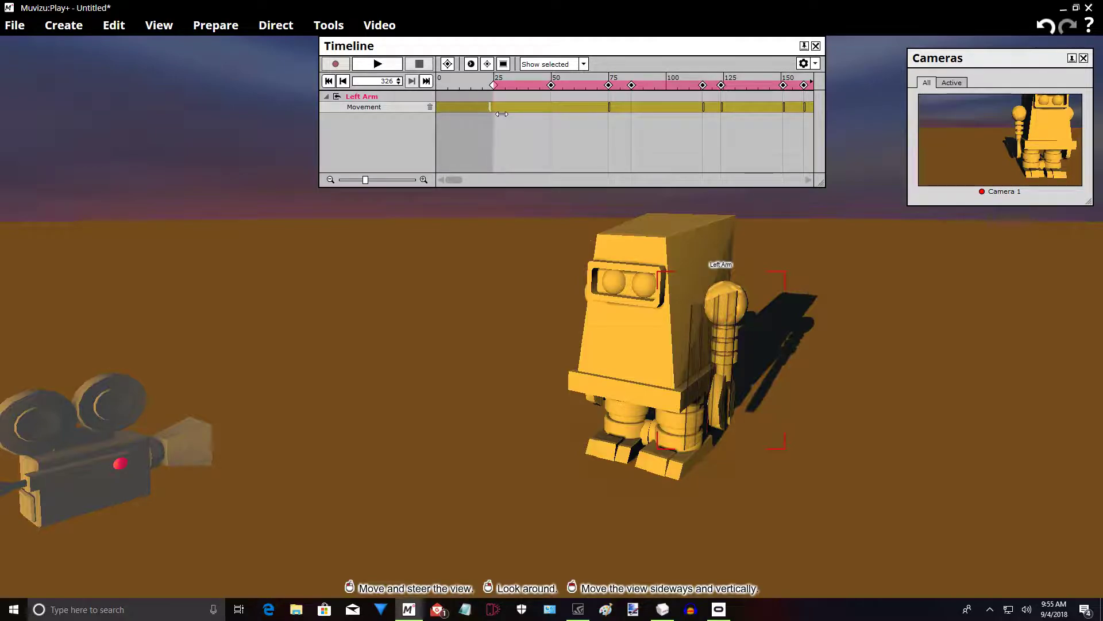
left_click(666, 428)
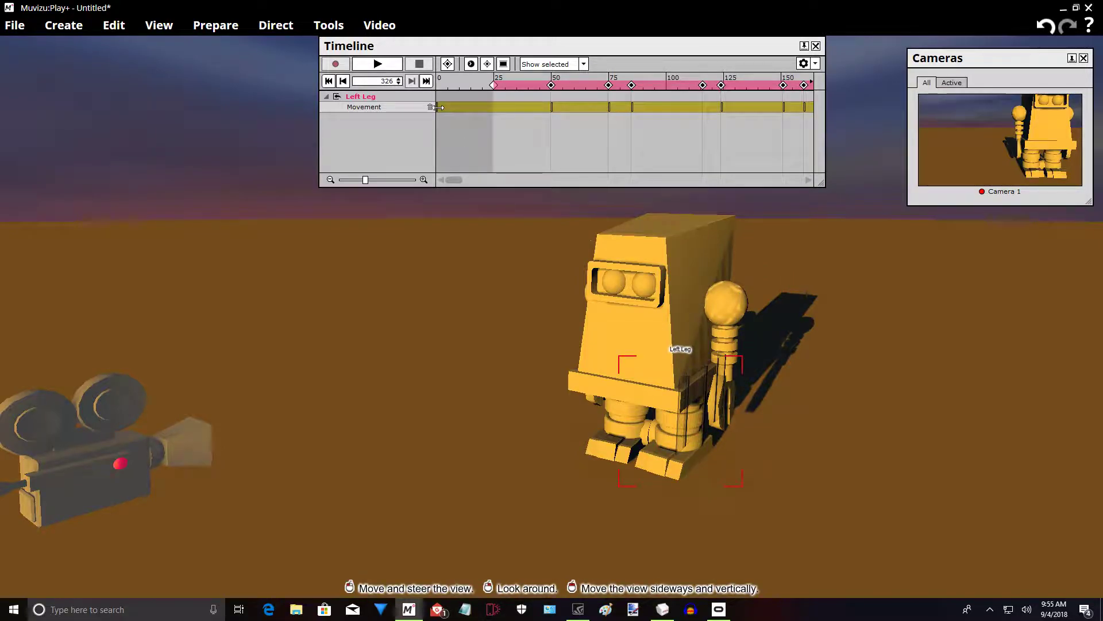
left_click_drag(438, 108, 490, 108)
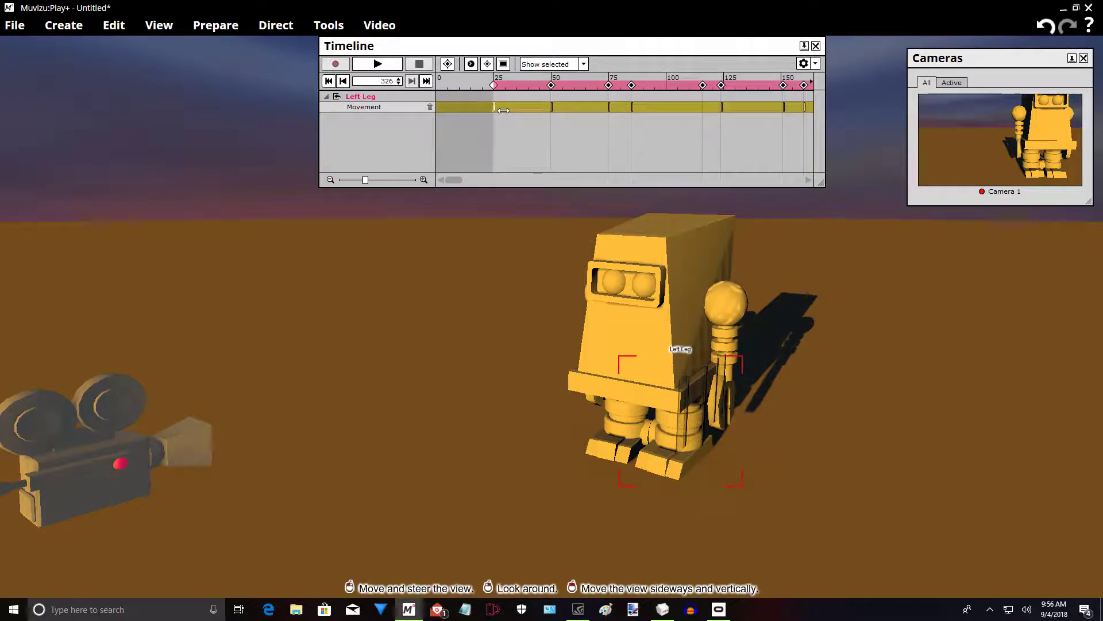
- Shift the first movement key frames of the right leg and right arm to frame 25
left_click(614, 416)
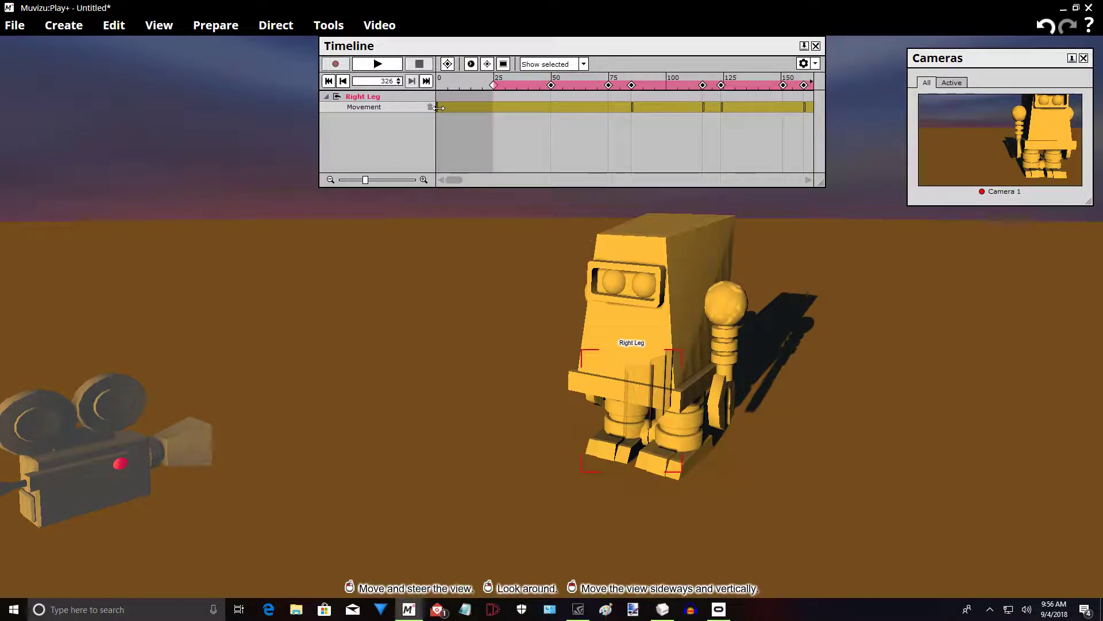
left_click_drag(439, 107, 472, 114)
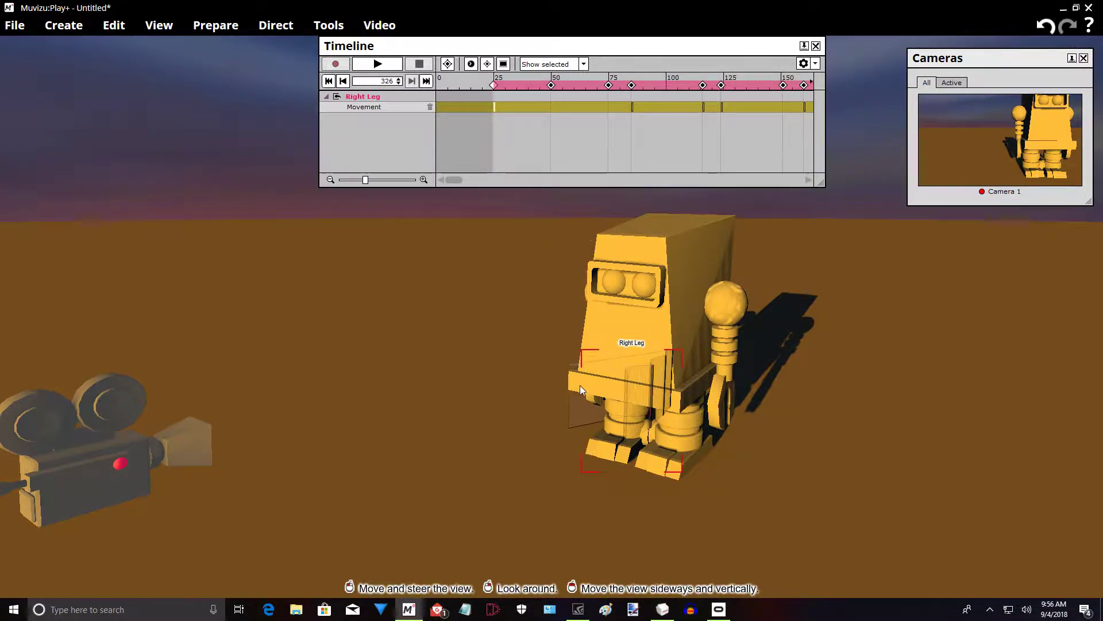
left_click(594, 401)
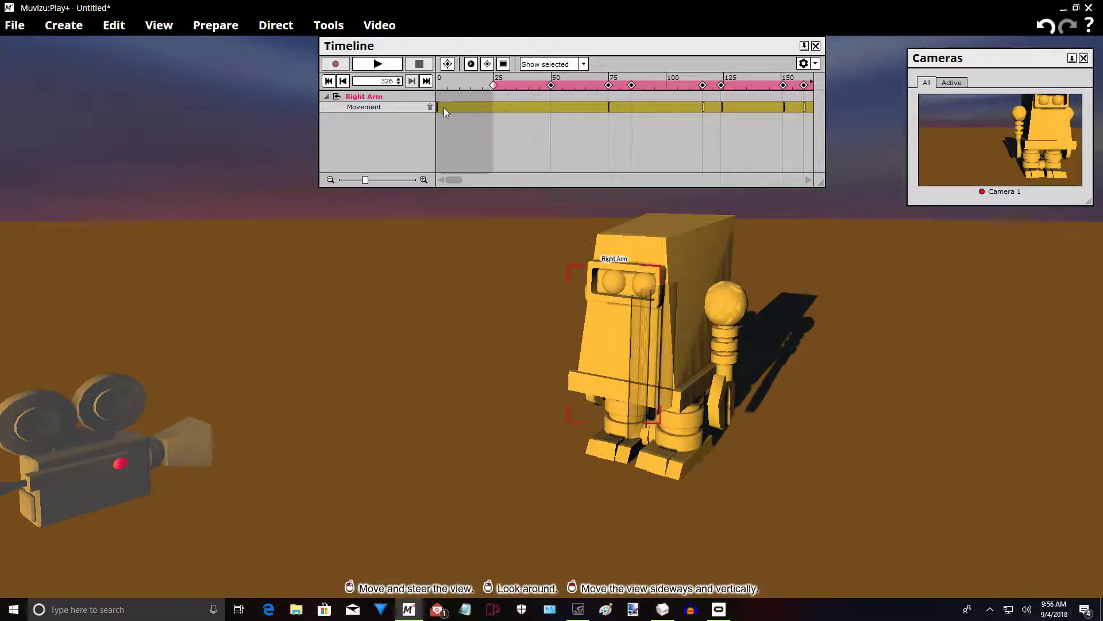
left_click_drag(439, 108, 485, 115)
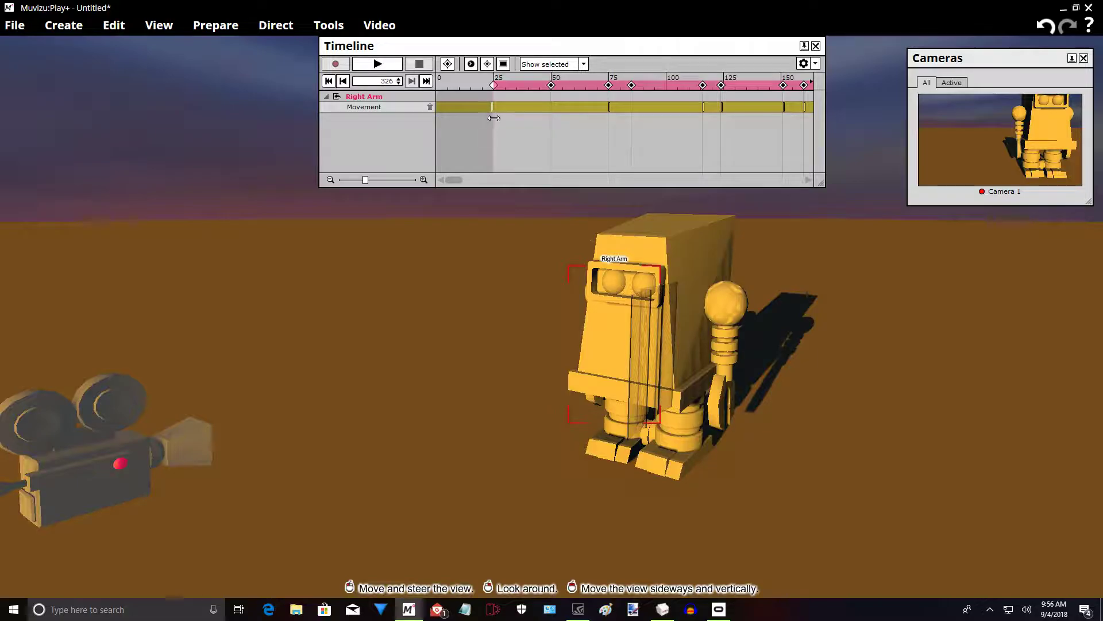
- At frame 25, move the misplaced right leg back beneath the body, in line with the left leg
left_click(498, 85)
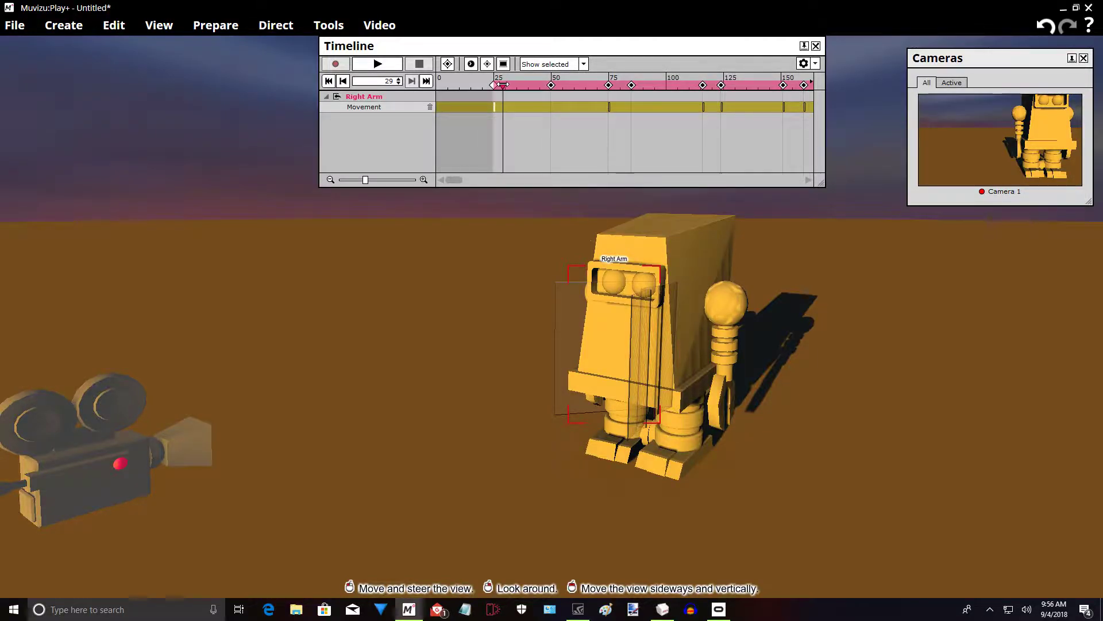
mouse_move(498, 85)
left_mouse_down()
mouse_move(618, 100)
mouse_move(495, 97)
left_mouse_up()
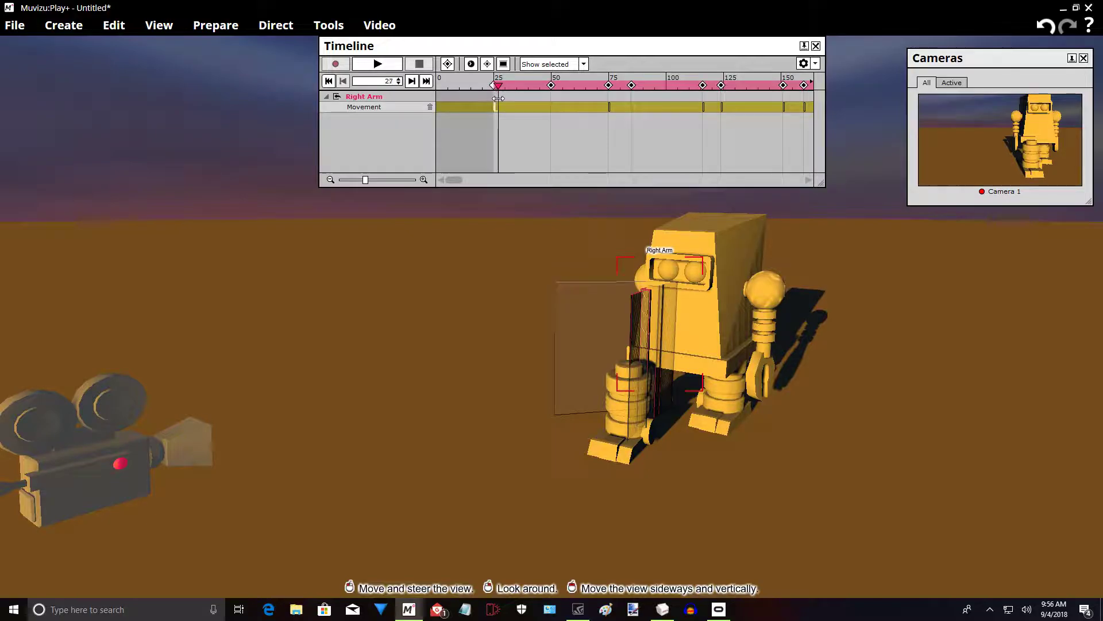
right_click_drag(704, 466, 746, 403)
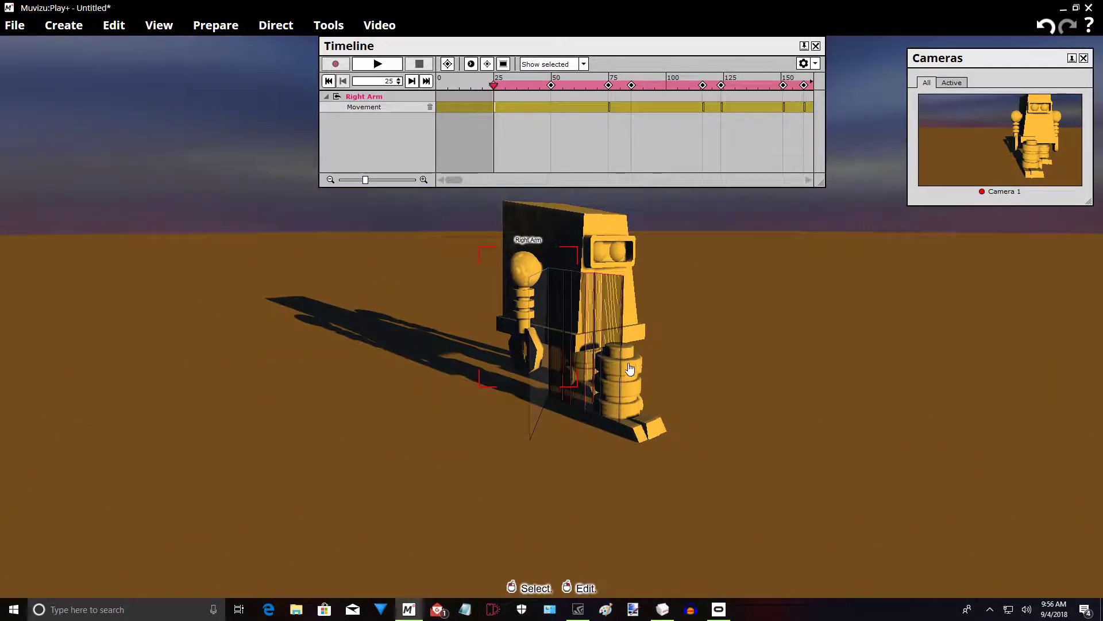
left_click_drag(629, 369, 555, 355)
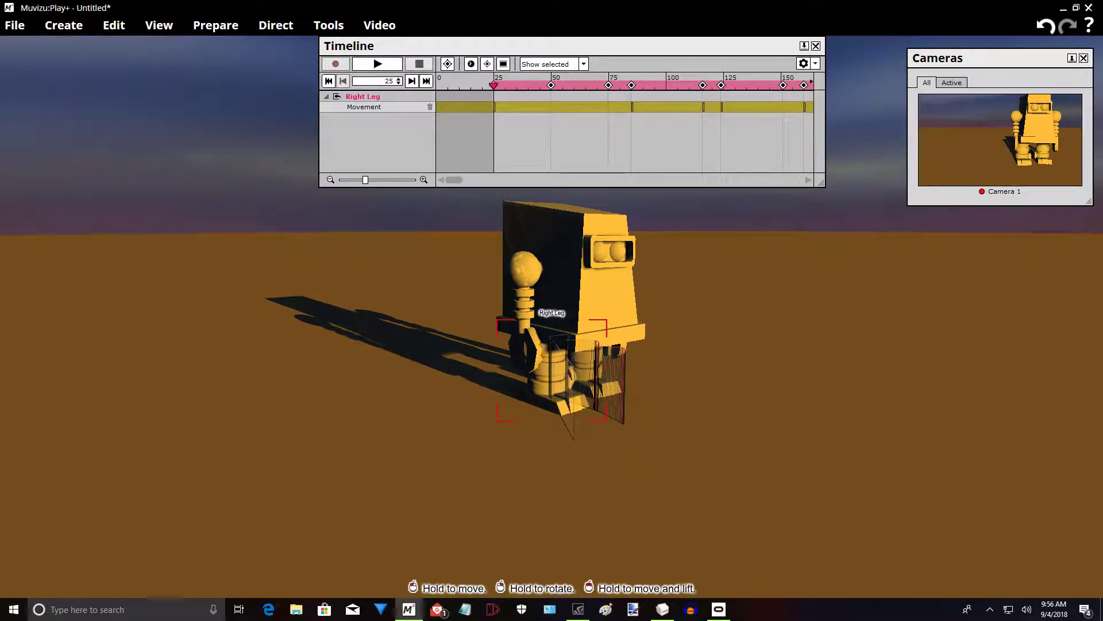
left_click_drag(535, 460, 632, 459)
right_click_drag(632, 460, 534, 468)
left_click_drag(535, 468, 622, 477)
left_click_drag(387, 364, 393, 363)
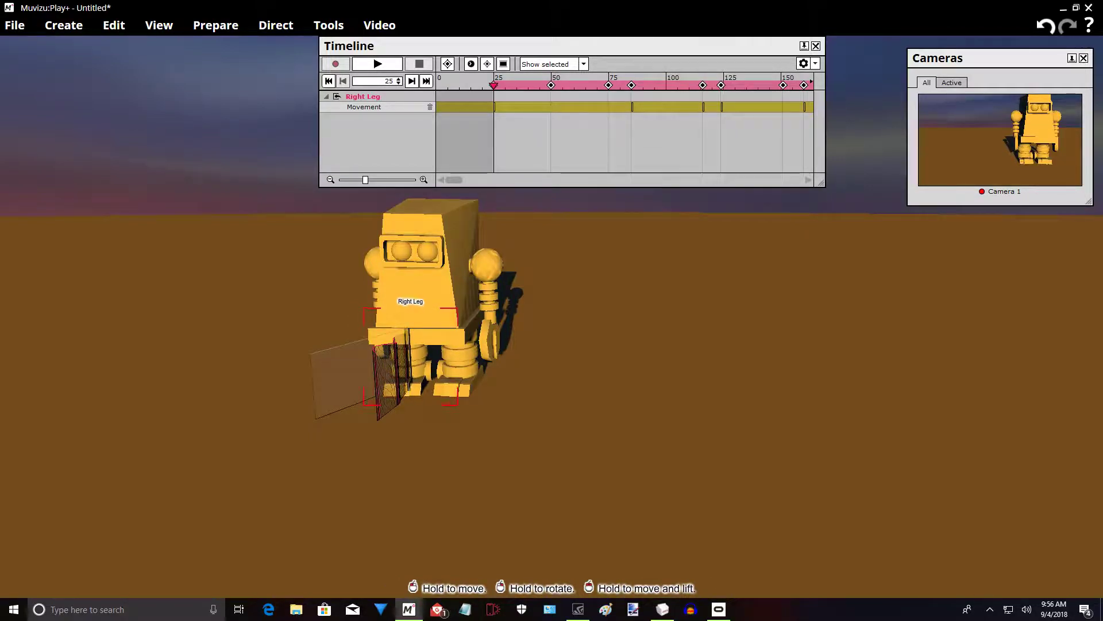
- Play the walk animation from frame 25 to the end to check the corrected right leg
left_click_drag(522, 404, 628, 328)
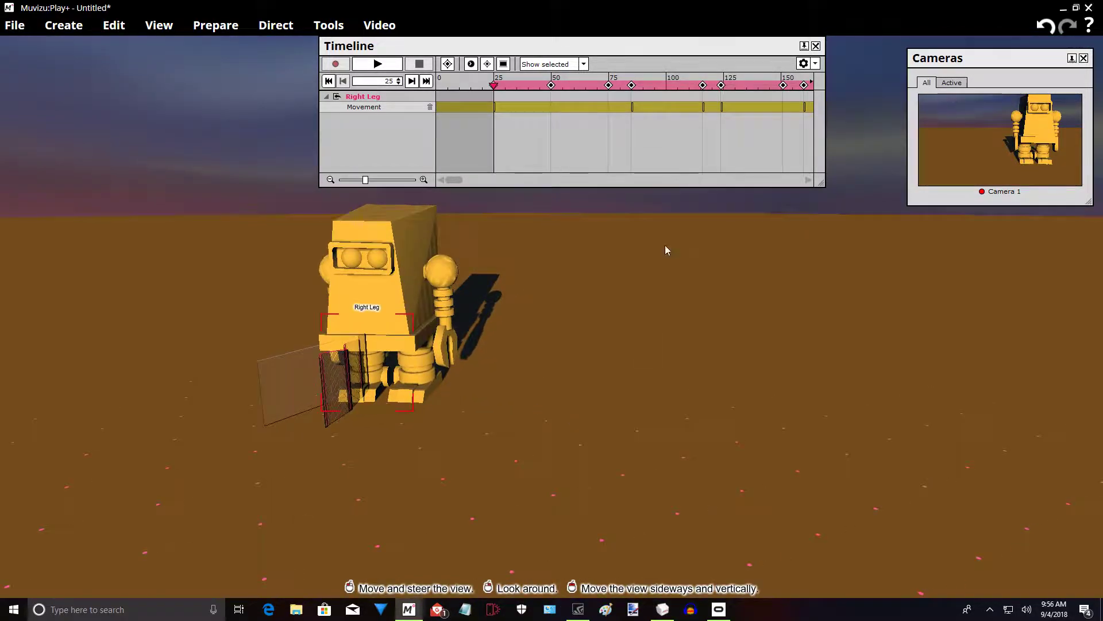
left_click(383, 64)
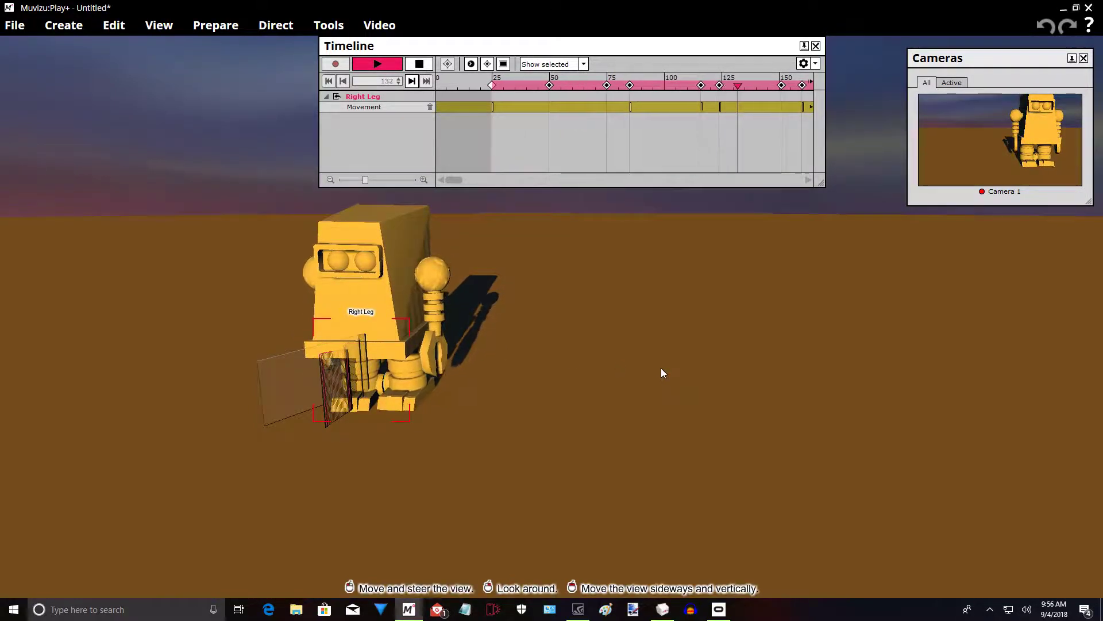
right_click_drag(660, 372, 557, 322)
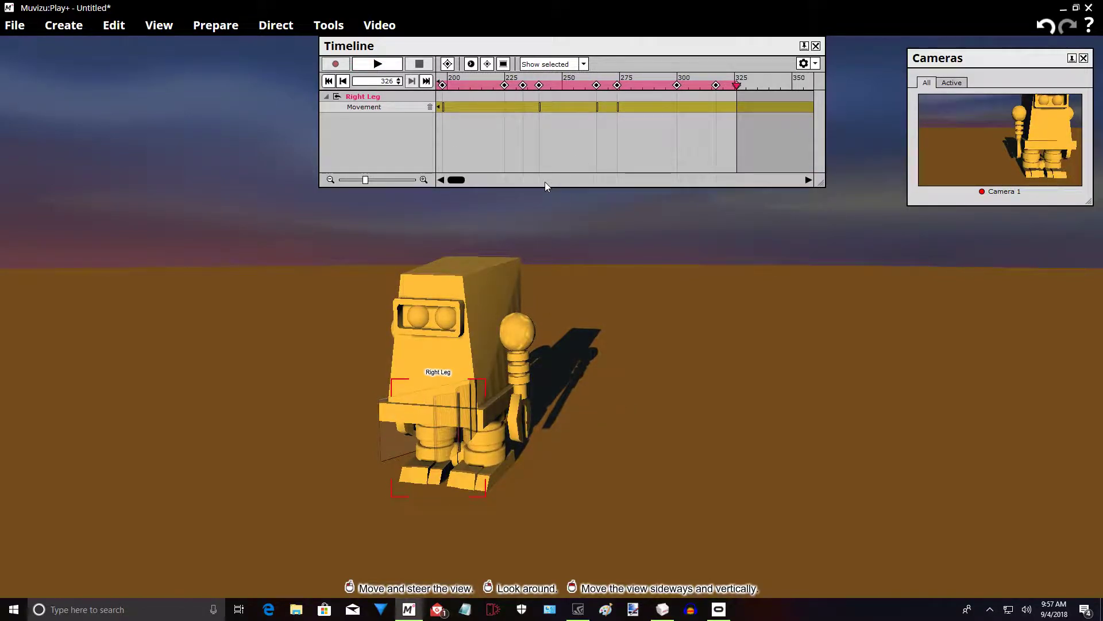
- Return to frame 27 and replay the walk animation to the end
scroll(544, 182, "up", 1)
scroll(544, 182, "up", 6)
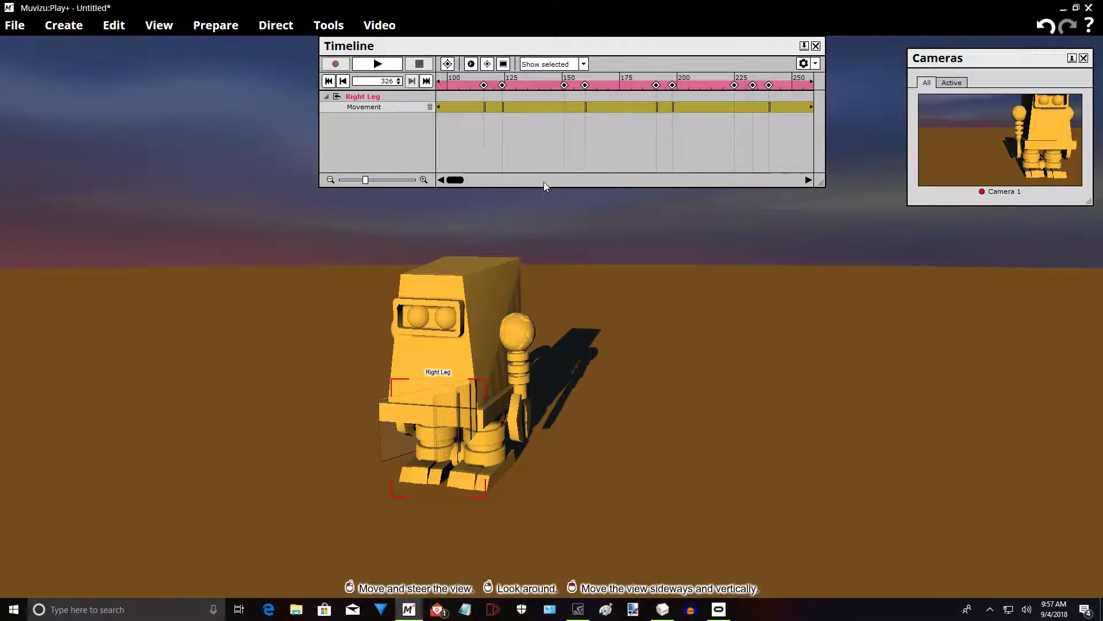
scroll(543, 181, "up", 3)
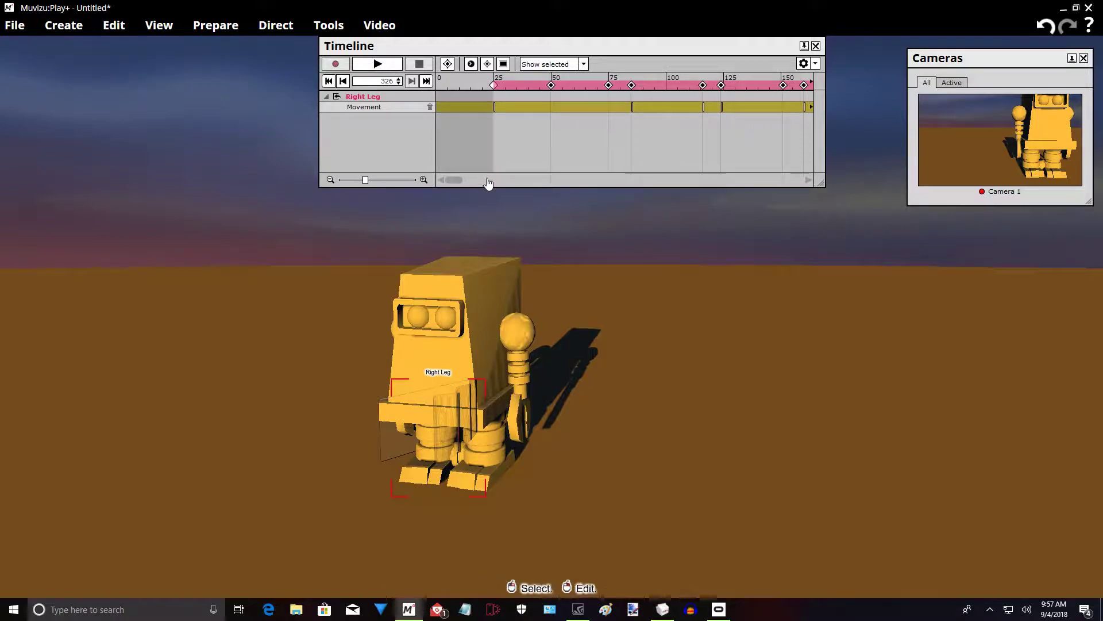
left_click(500, 88)
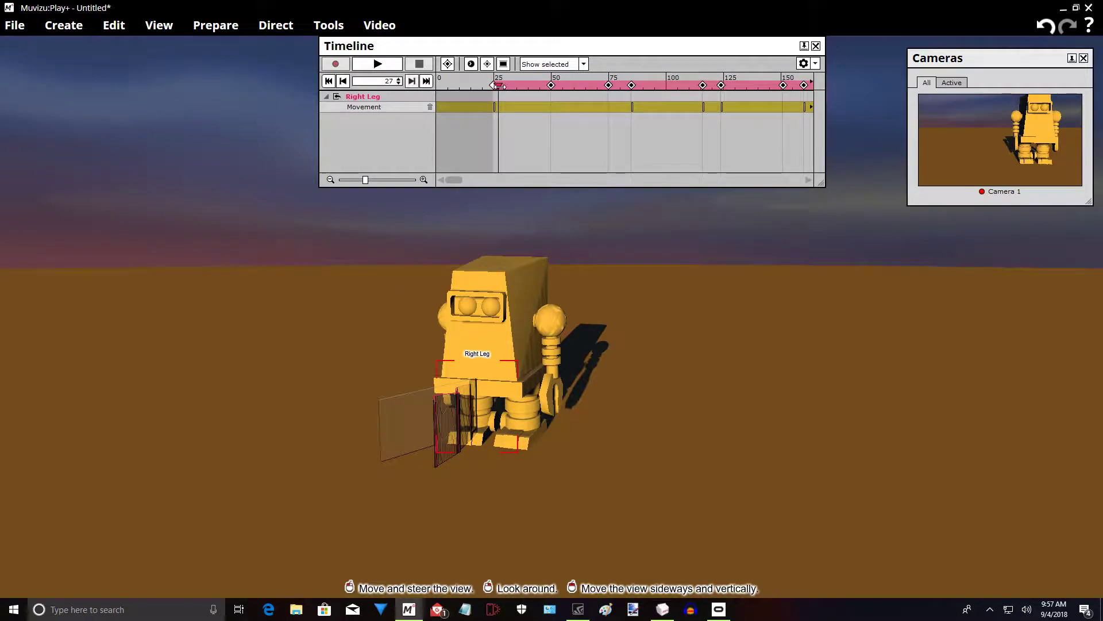
left_click(378, 65)
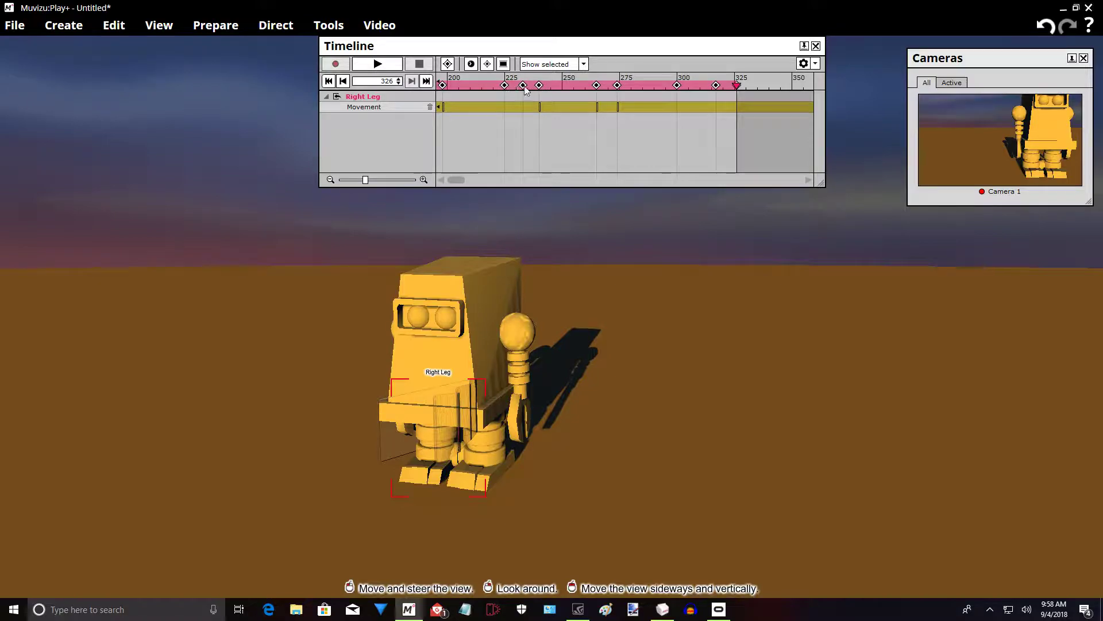
- Select the body and tilt it toward the robot's right side at frame 75
middle_click_drag(627, 336, 582, 336)
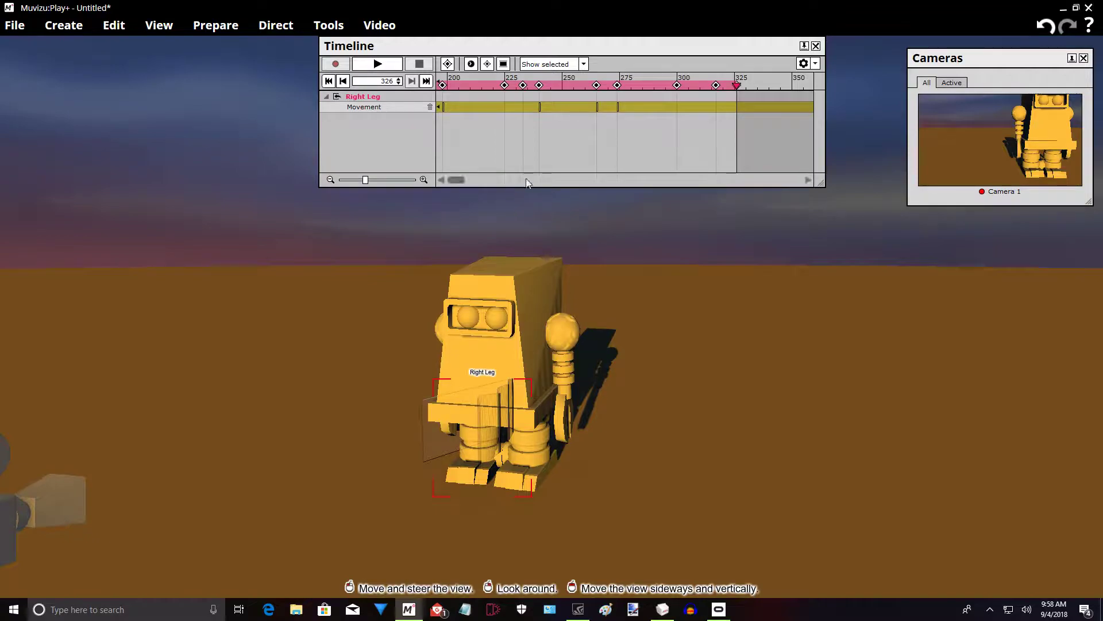
scroll(527, 178, "up", 2)
scroll(528, 181, "up", 2)
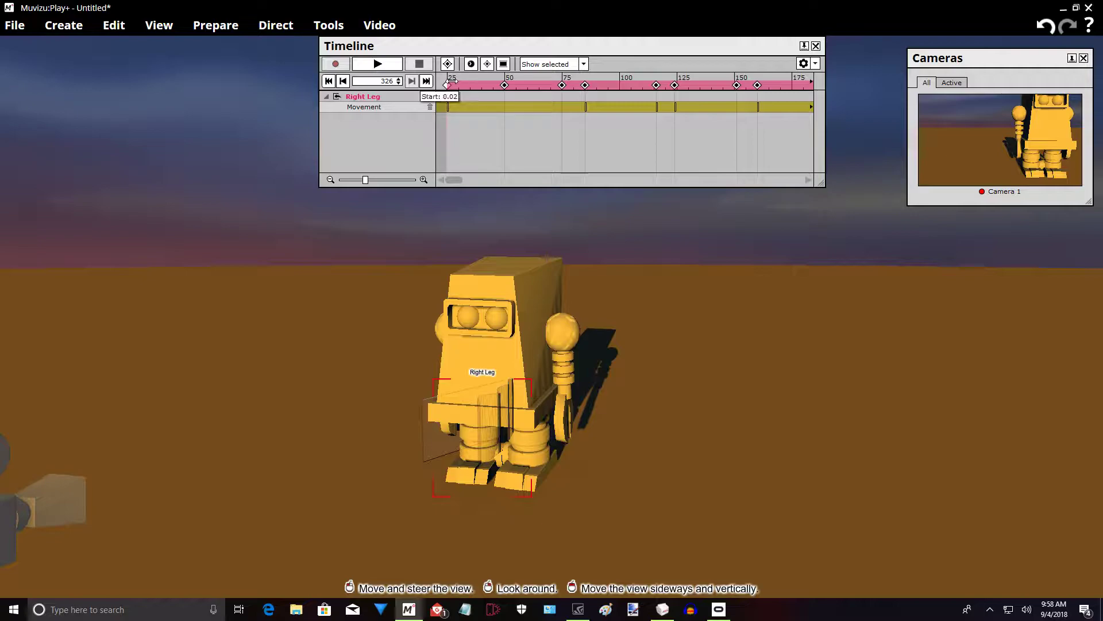
left_click(451, 85)
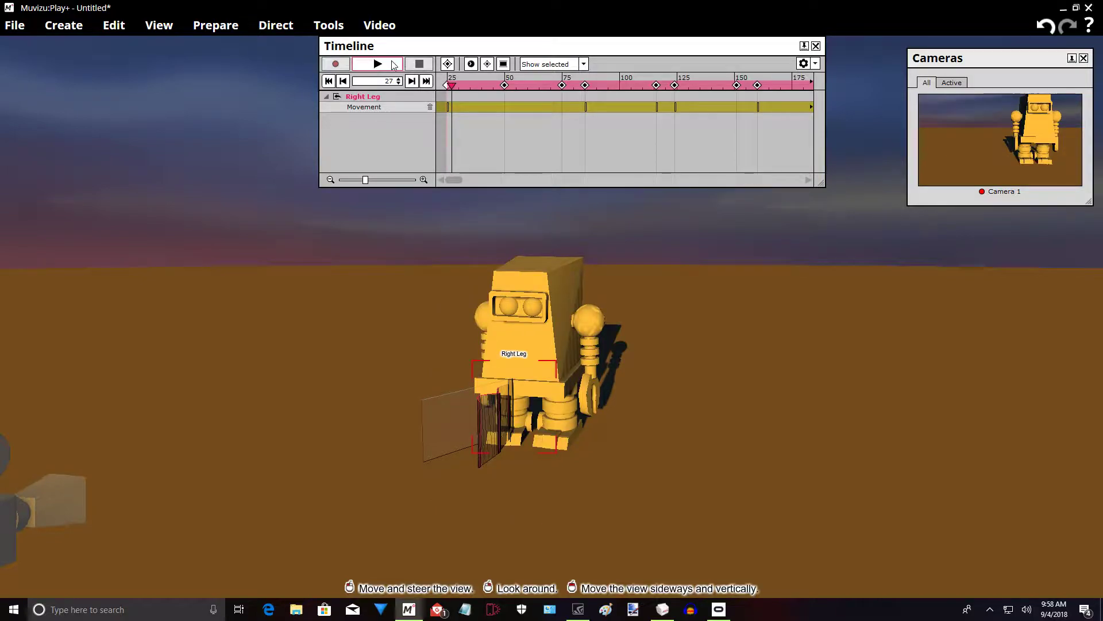
left_click(550, 277)
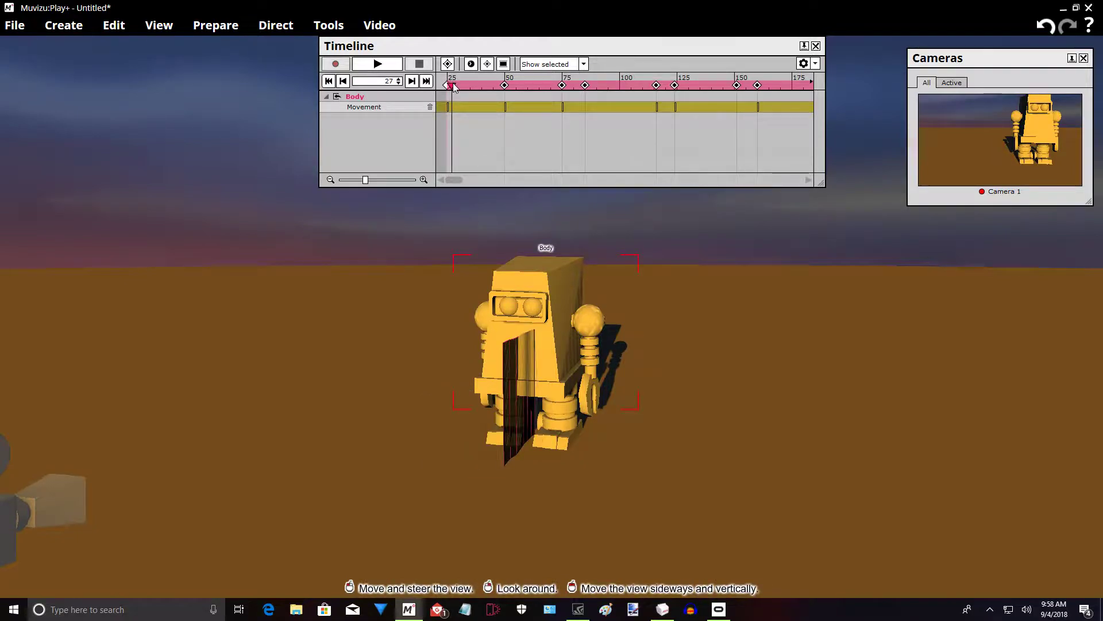
left_click_drag(453, 86, 563, 108)
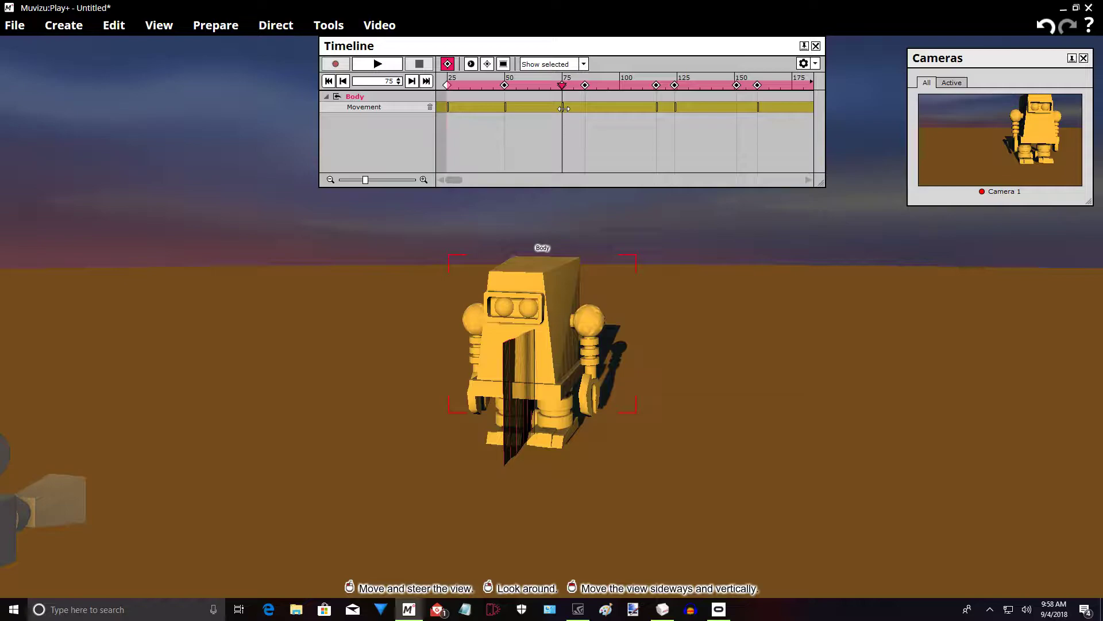
right_click_drag(542, 334, 531, 333)
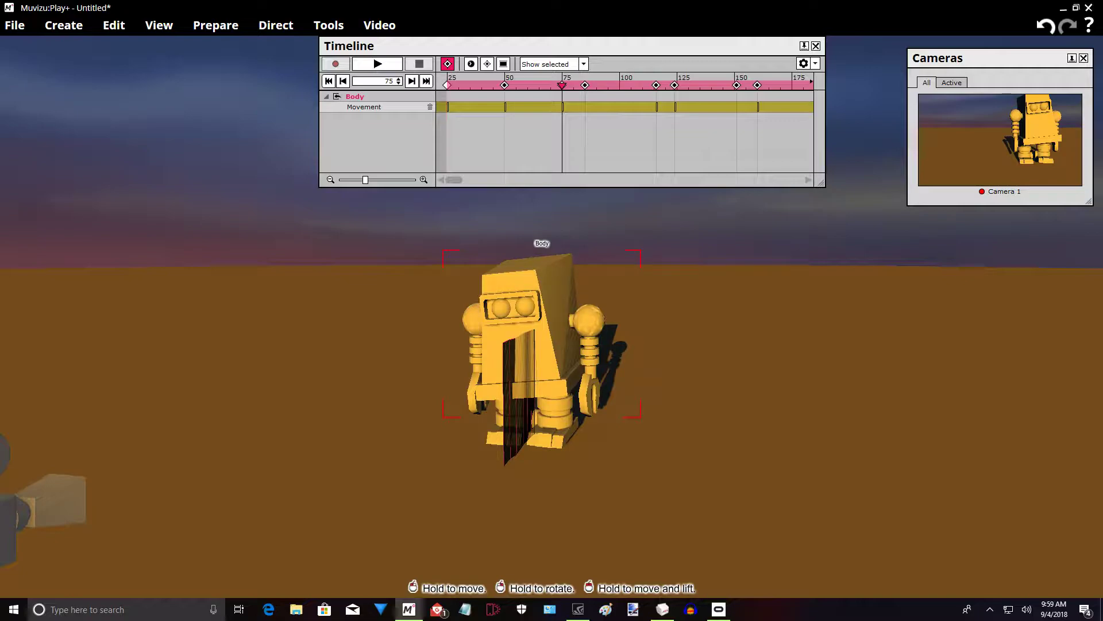
- Tilt the body toward the robot's left side at frame 116 and toward its right side at frame 160
left_click_drag(563, 85, 587, 94)
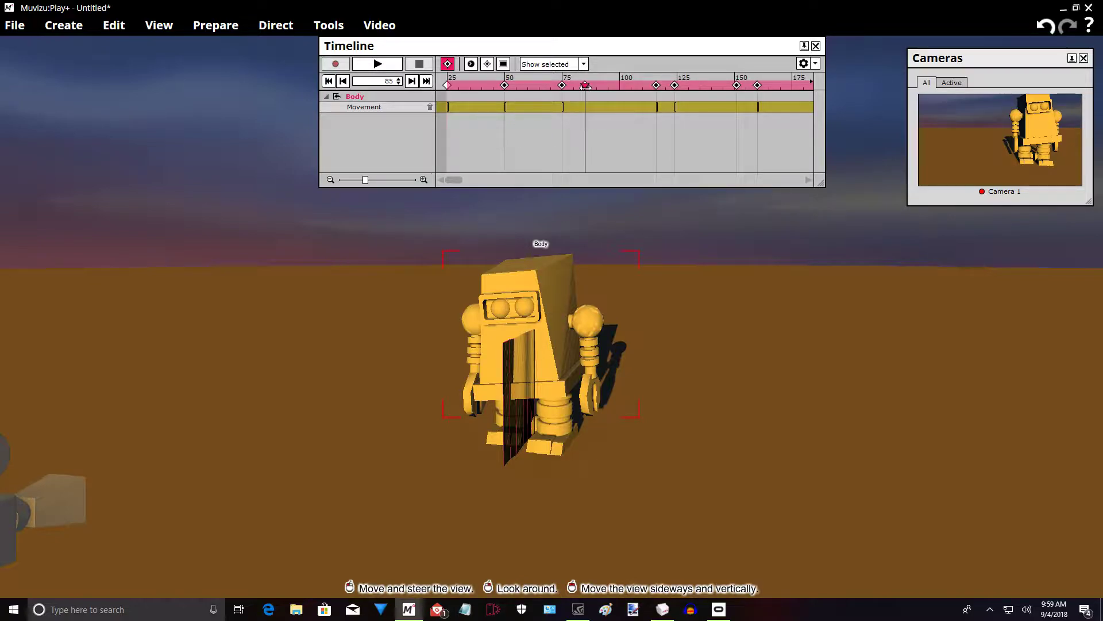
left_click_drag(585, 86, 657, 101)
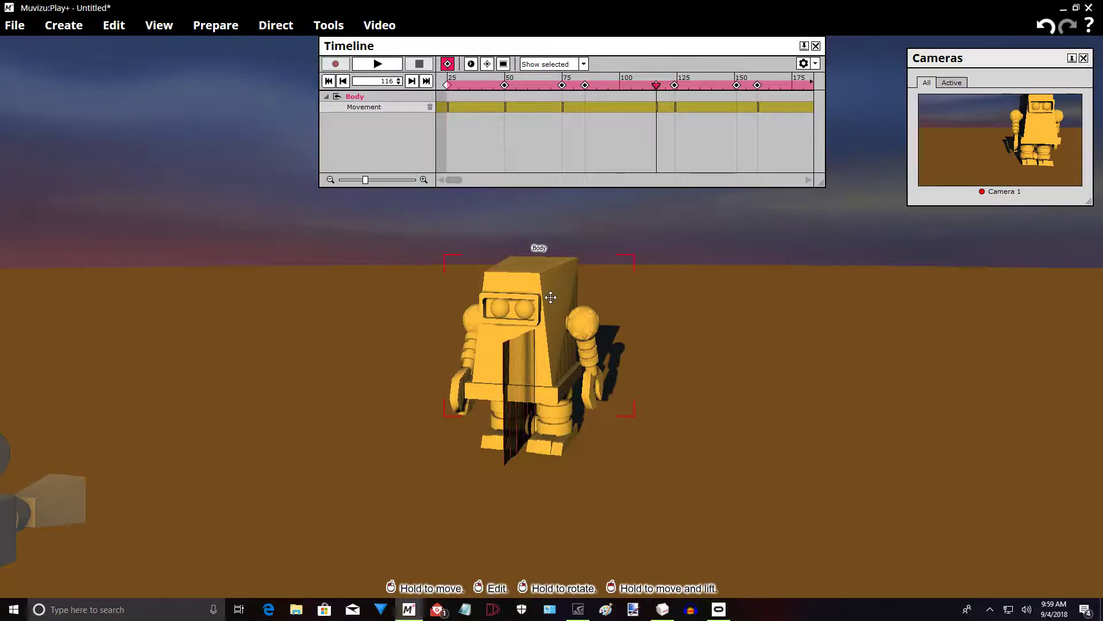
mouse_move(654, 89)
left_mouse_down()
mouse_move(505, 96)
mouse_move(656, 105)
left_mouse_up()
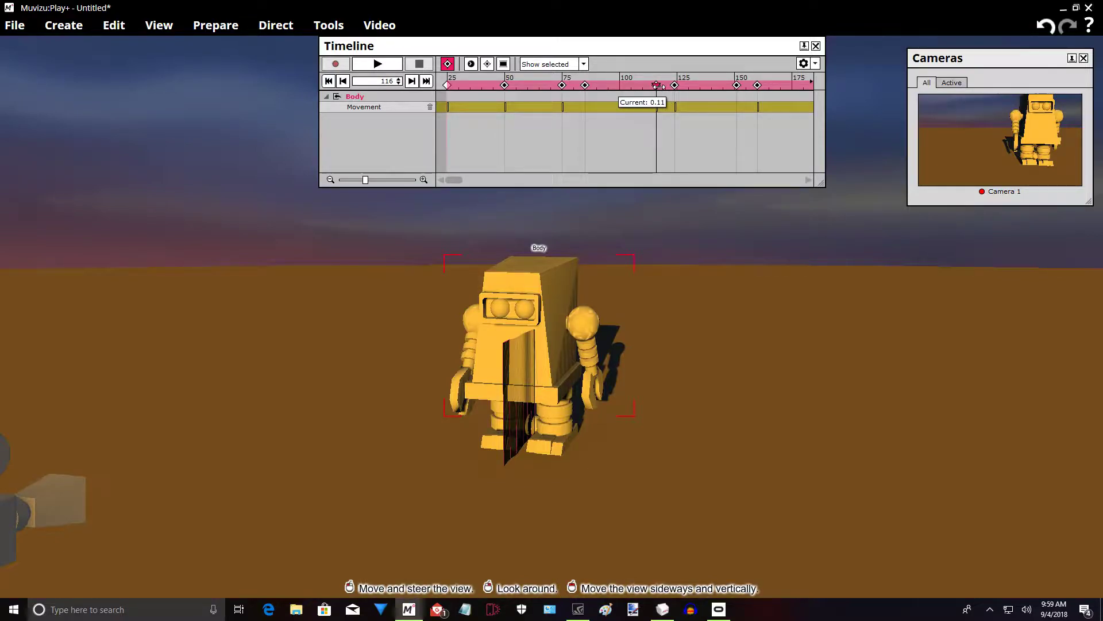
left_click_drag(658, 86, 559, 112)
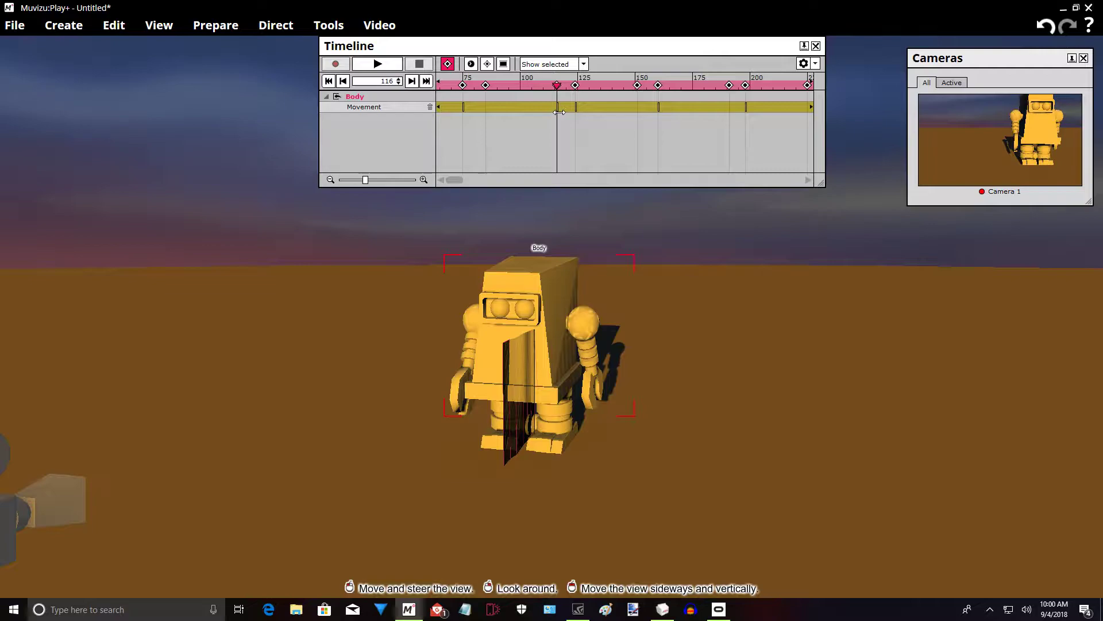
mouse_move(559, 112)
left_mouse_down()
mouse_move(506, 112)
mouse_move(555, 115)
left_mouse_up()
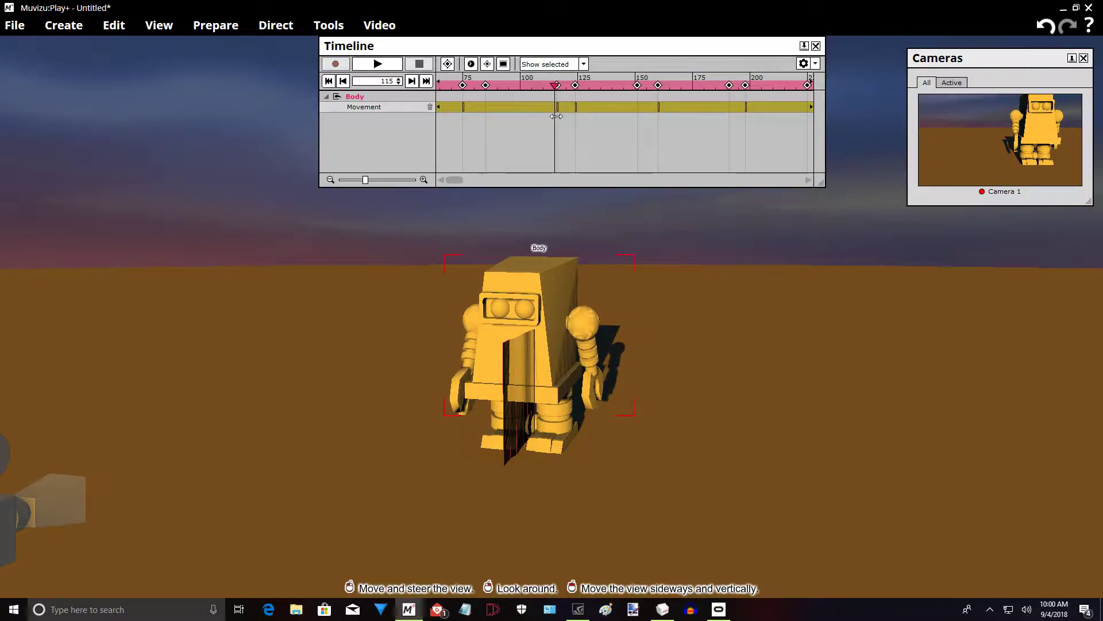
left_click_drag(556, 116, 558, 118)
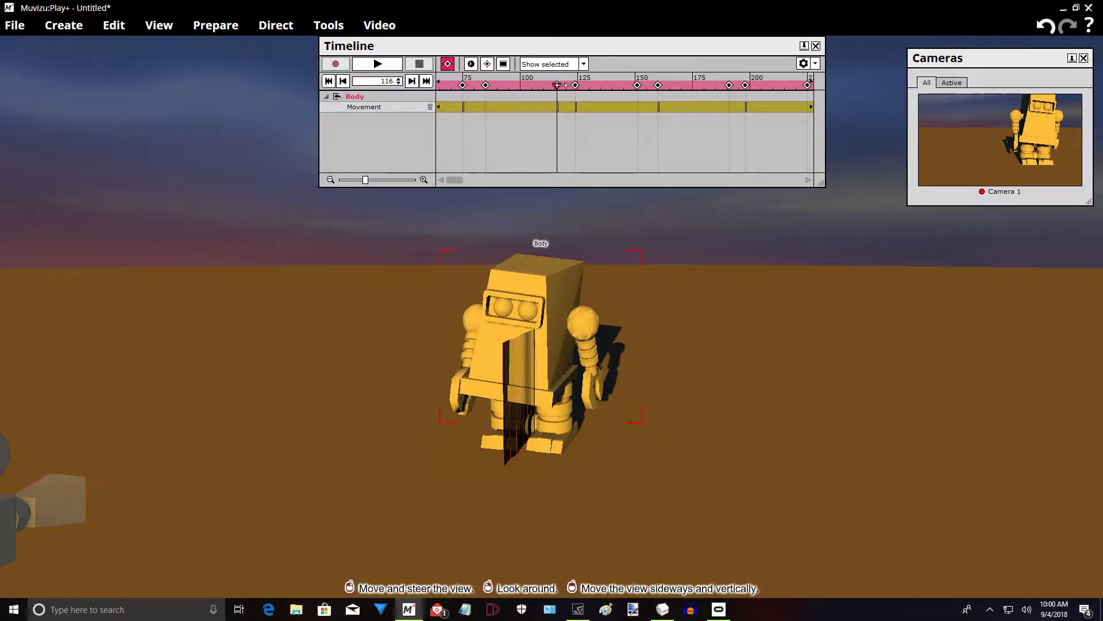
left_click_drag(557, 85, 659, 99)
right_click_drag(558, 284, 545, 284)
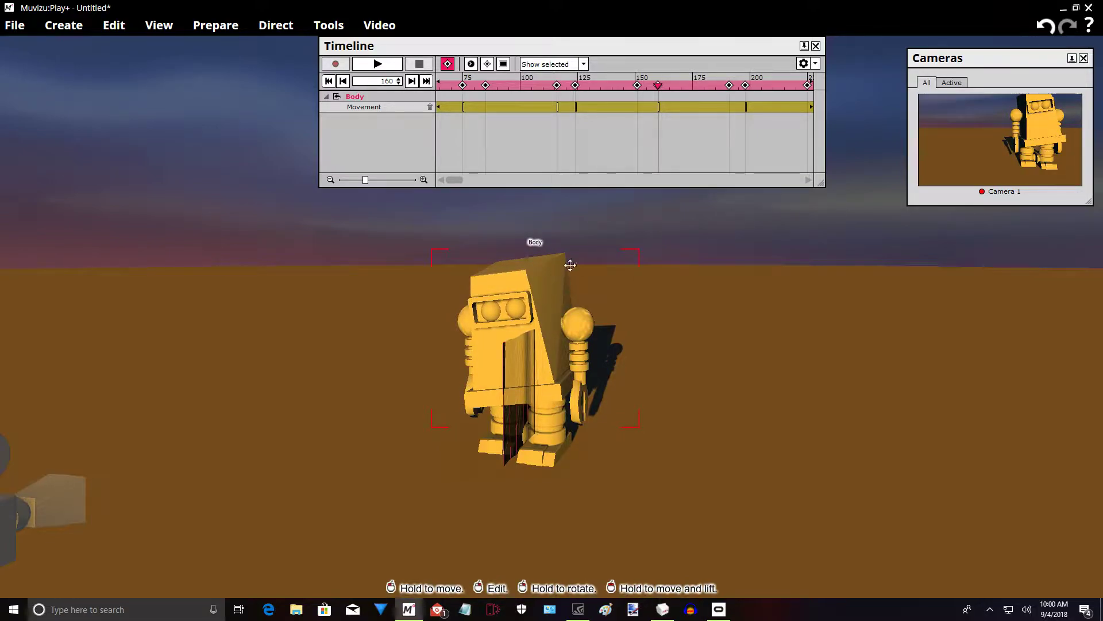
- Add a body movement key frame at frame 191 and tilt the body toward the robot's left side
left_click_drag(675, 86, 708, 90)
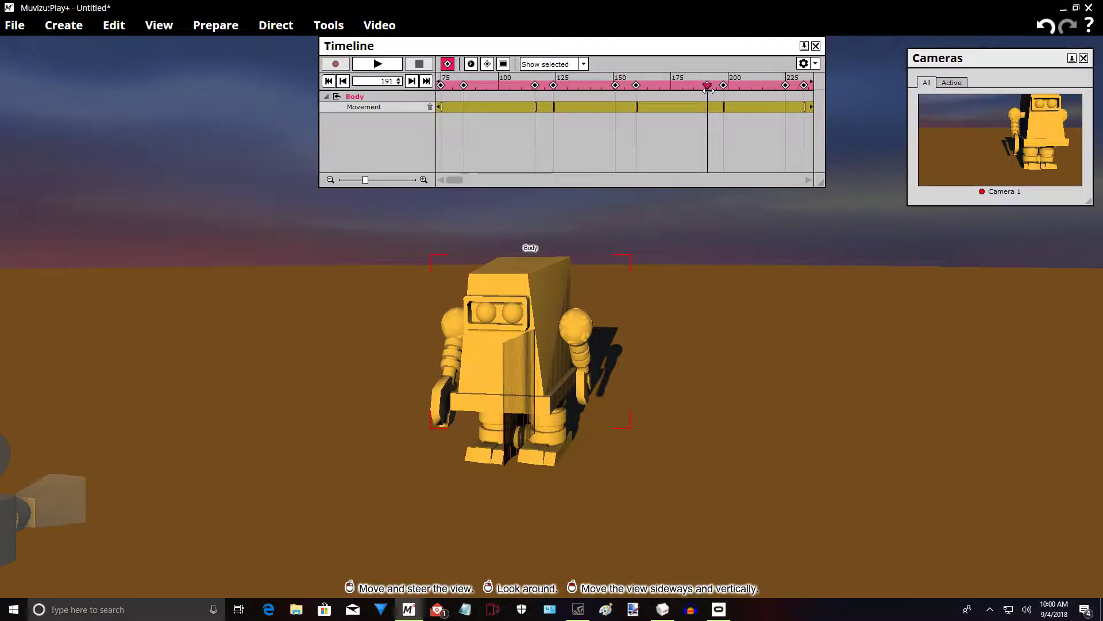
right_click(540, 278)
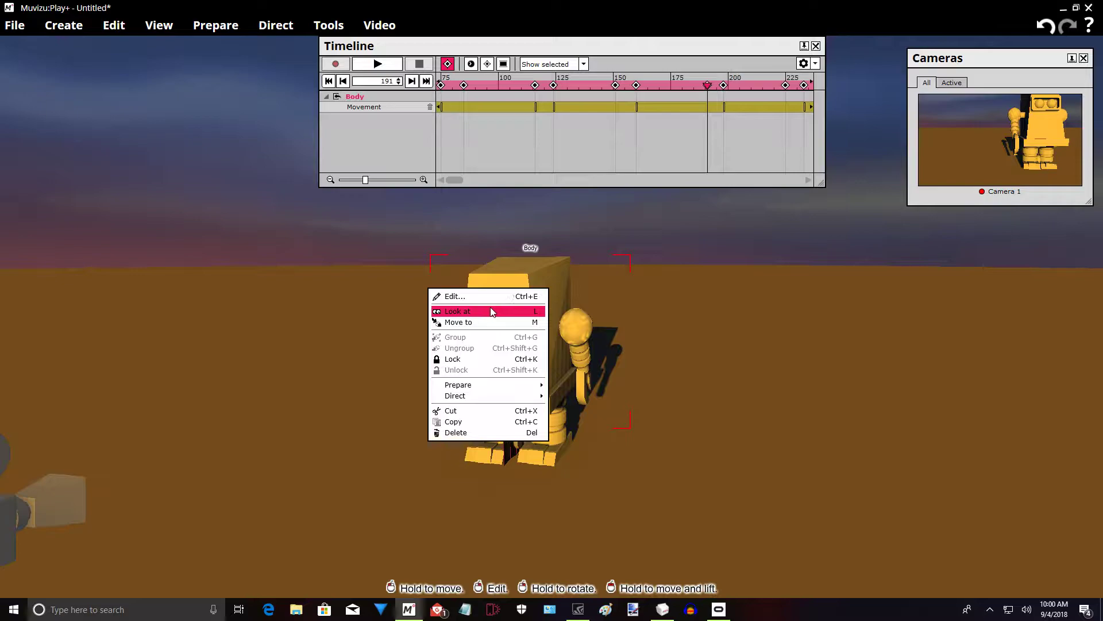
mouse_move(471, 396)
left_click(402, 395)
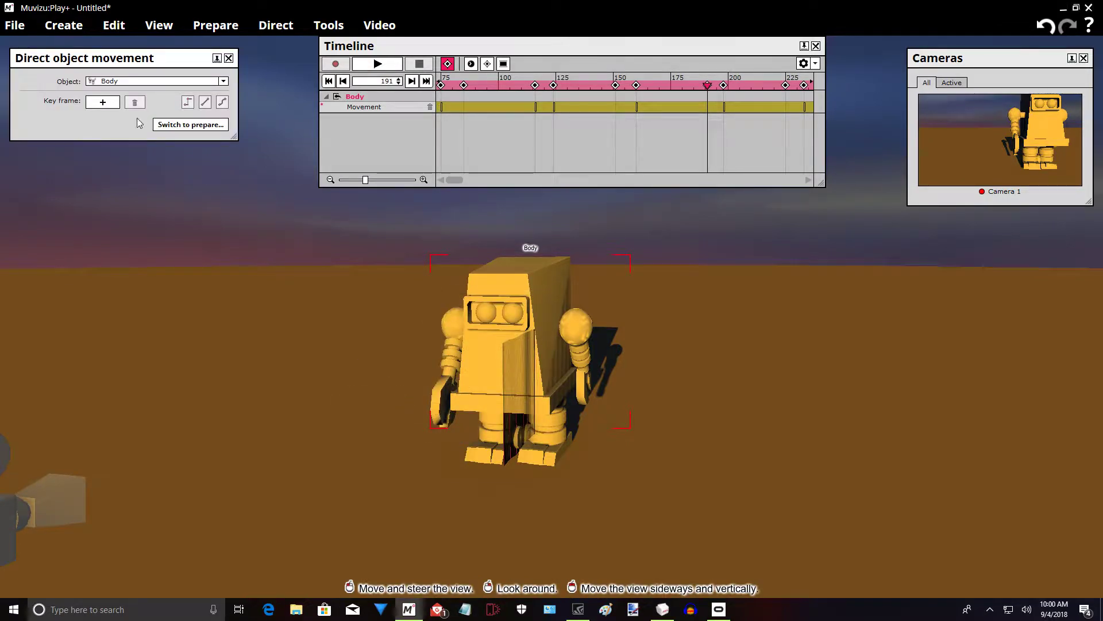
left_click(102, 103)
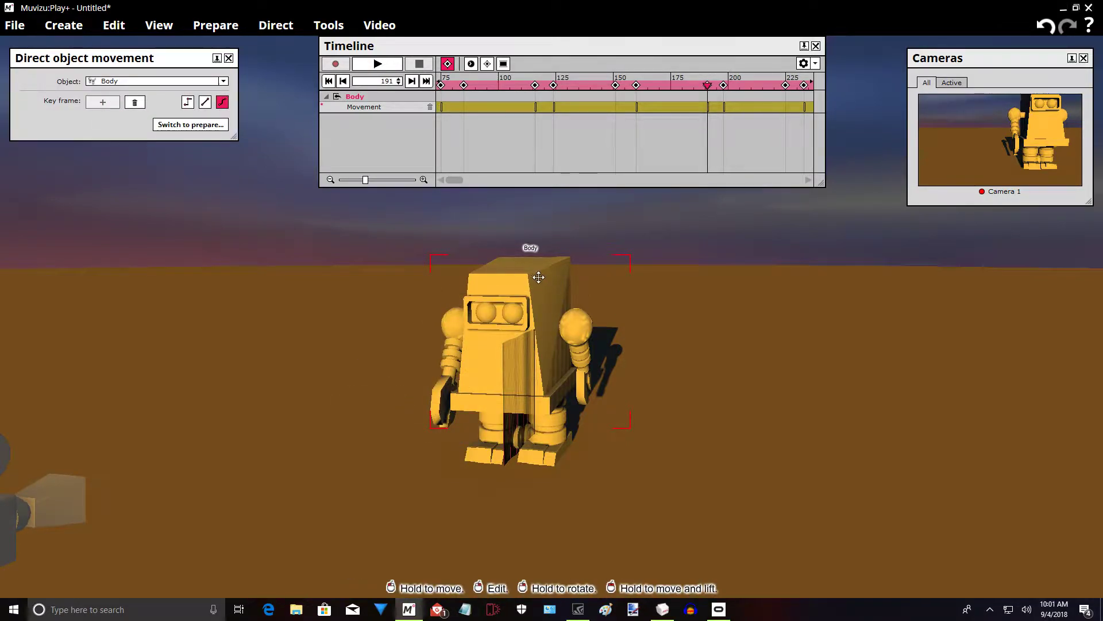
mouse_move(707, 86)
left_mouse_down()
mouse_move(655, 88)
mouse_move(710, 102)
left_mouse_up()
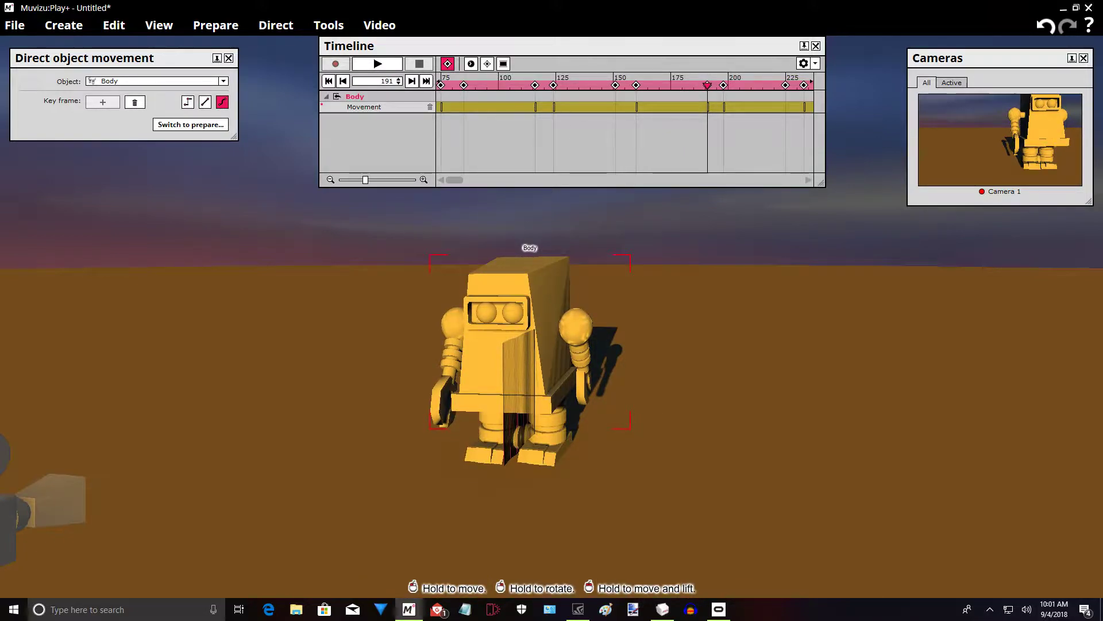
left_click_drag(533, 345, 535, 346)
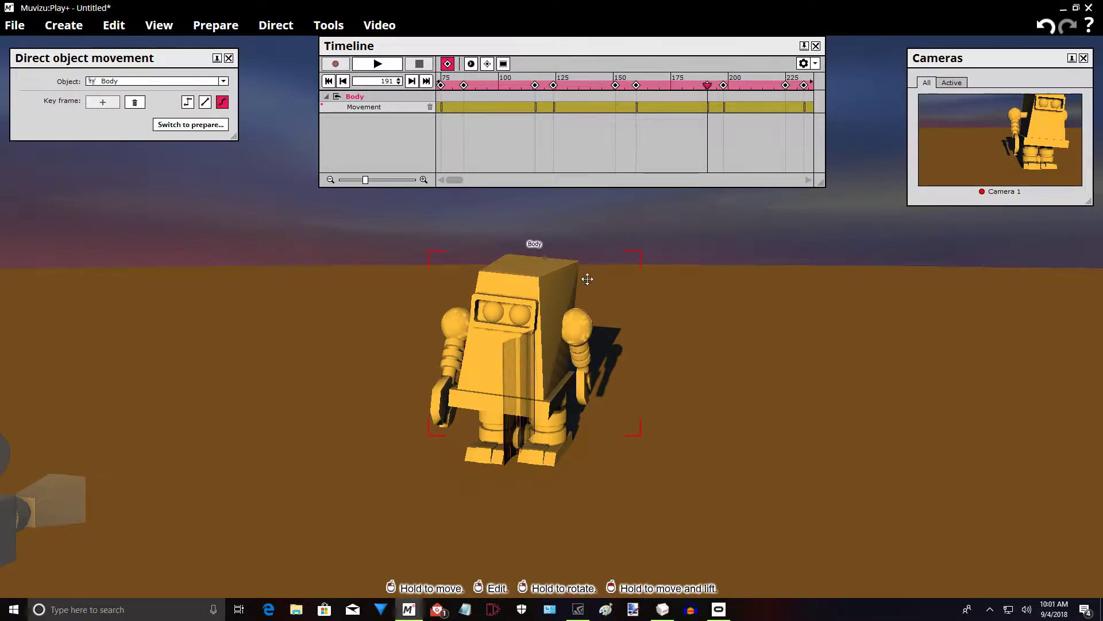
- Add a body movement key frame at frame 225 and tilt the body toward the robot's right side
left_click_drag(707, 86, 725, 96)
left_click(729, 179)
left_click_drag(566, 88, 614, 89)
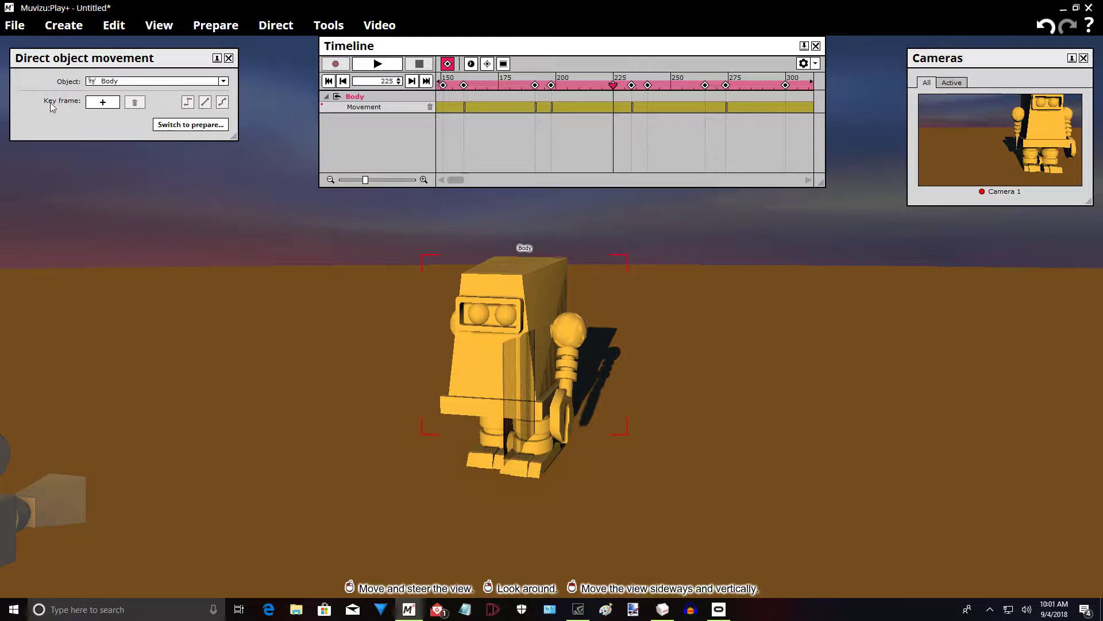
left_click(115, 104)
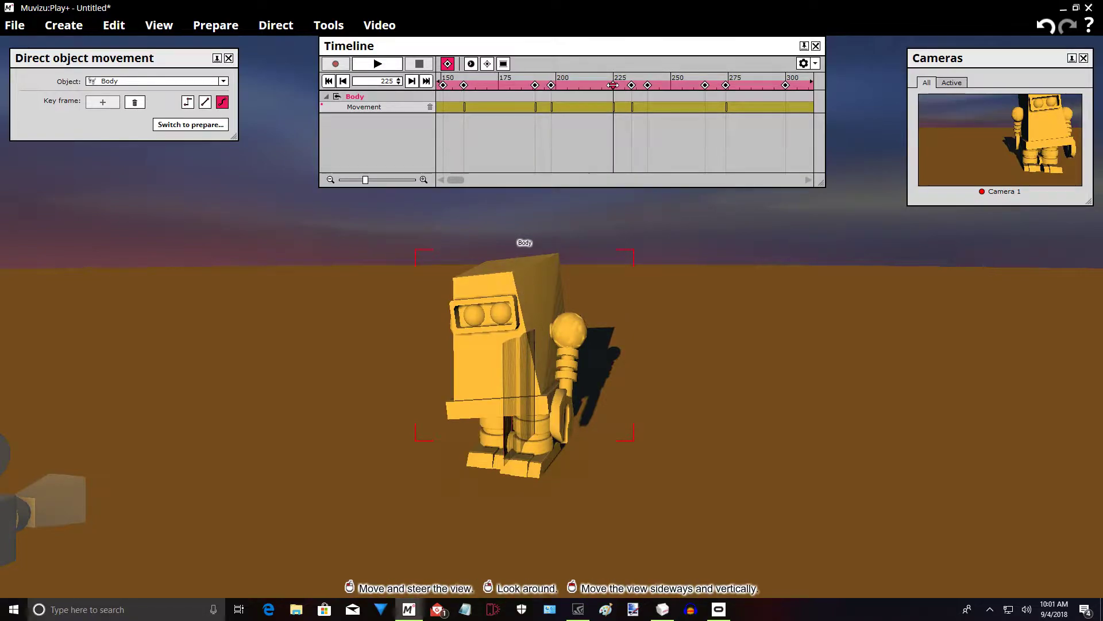
- Add a body movement key frame at frame 265 and tilt the body toward the robot's left side
left_click_drag(613, 85, 707, 93)
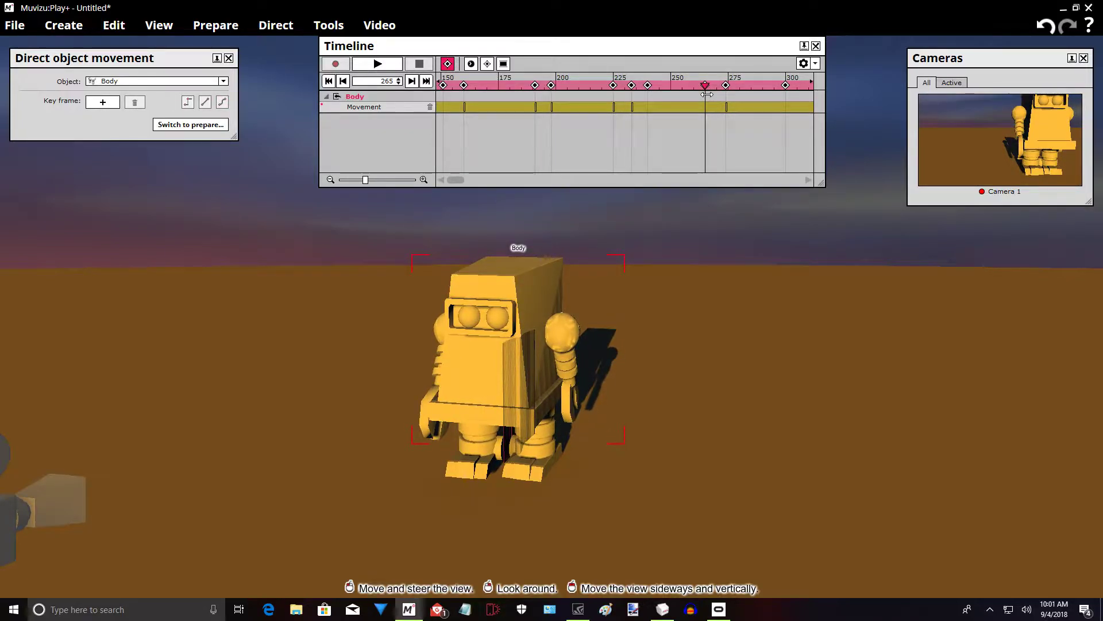
left_click(115, 102)
right_click_drag(489, 368, 495, 367)
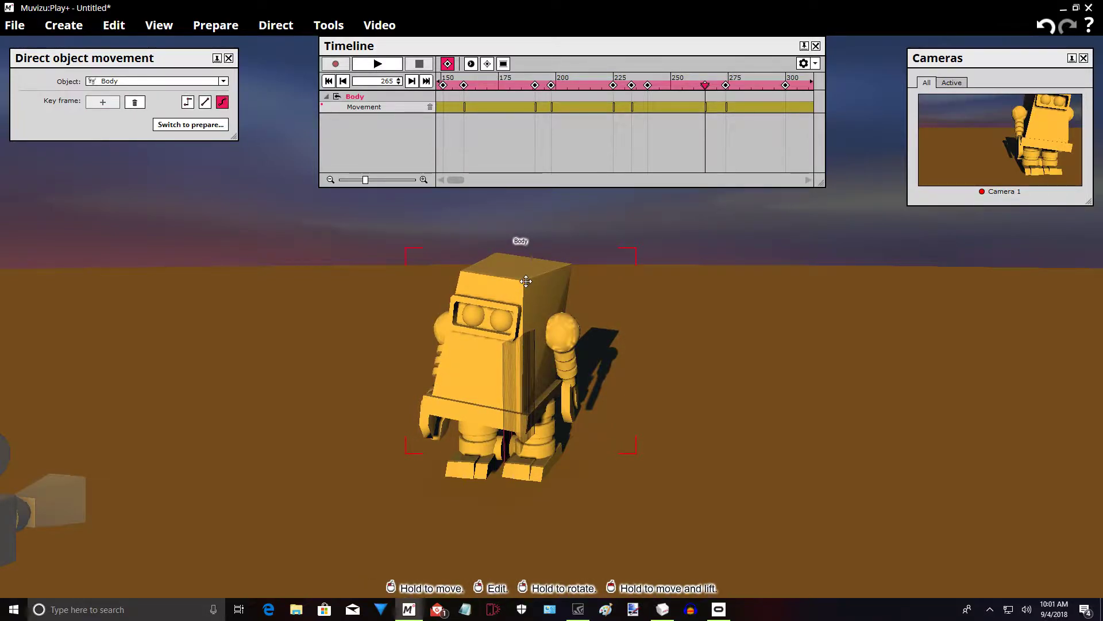
- Scrub past the remaining key frames, return to frame 25 and play the walk to check the body's sway
left_click_drag(702, 86, 726, 94)
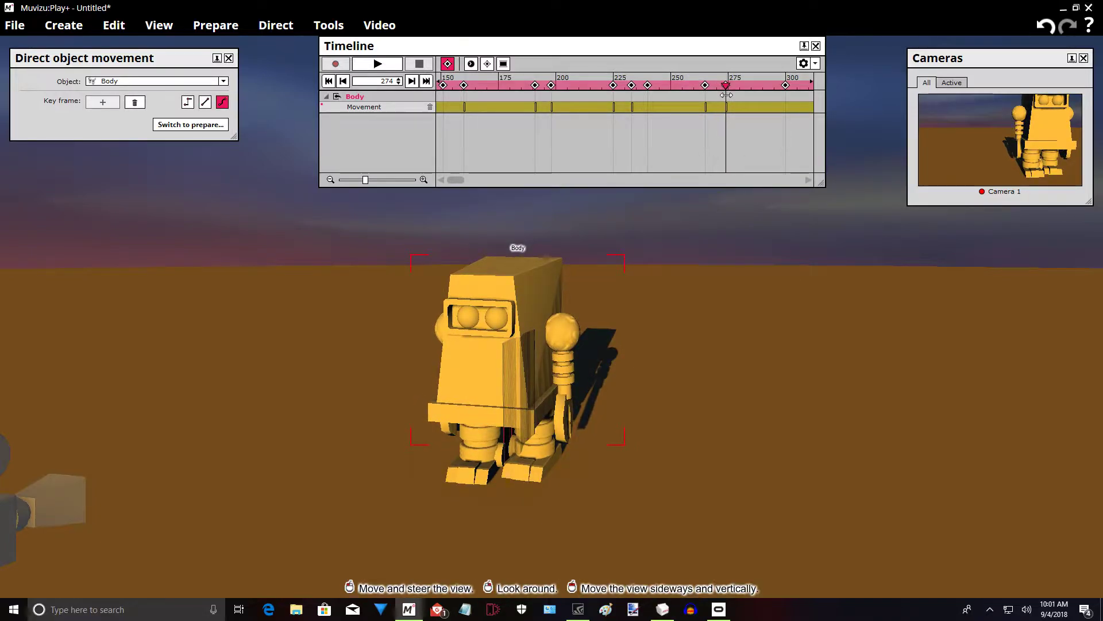
left_click(702, 180)
left_click(702, 181)
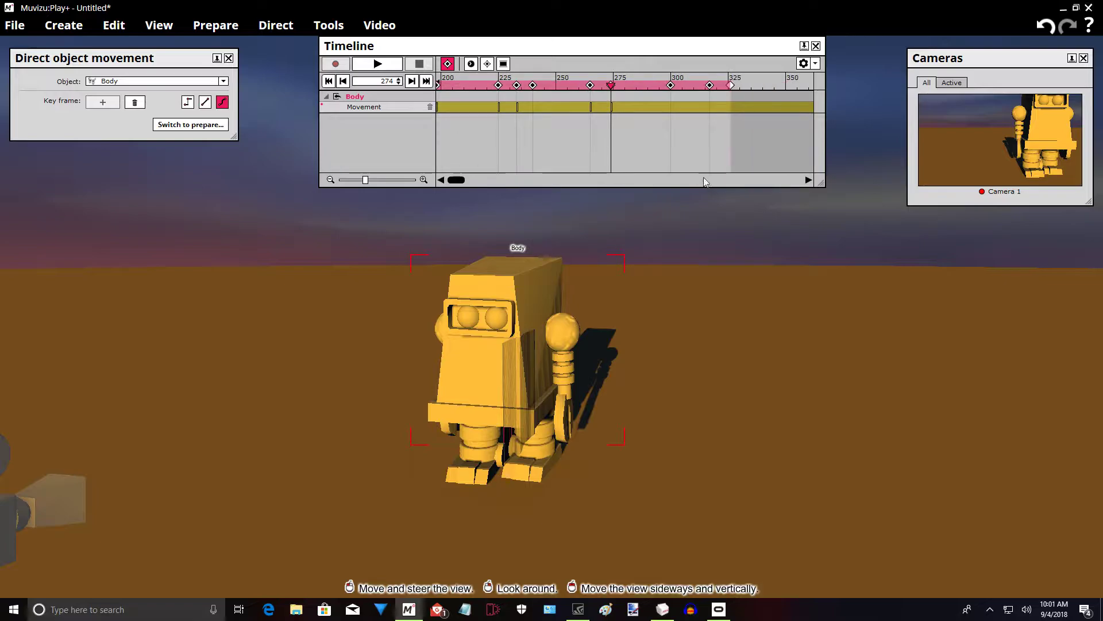
left_click_drag(611, 86, 710, 86)
left_click(343, 81)
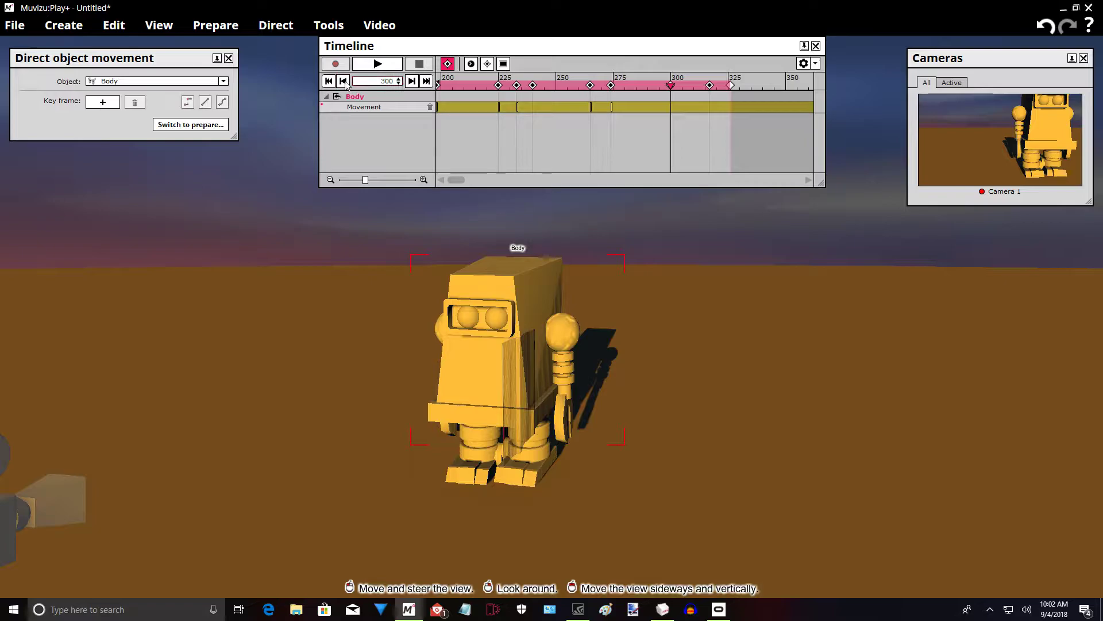
left_click(328, 82)
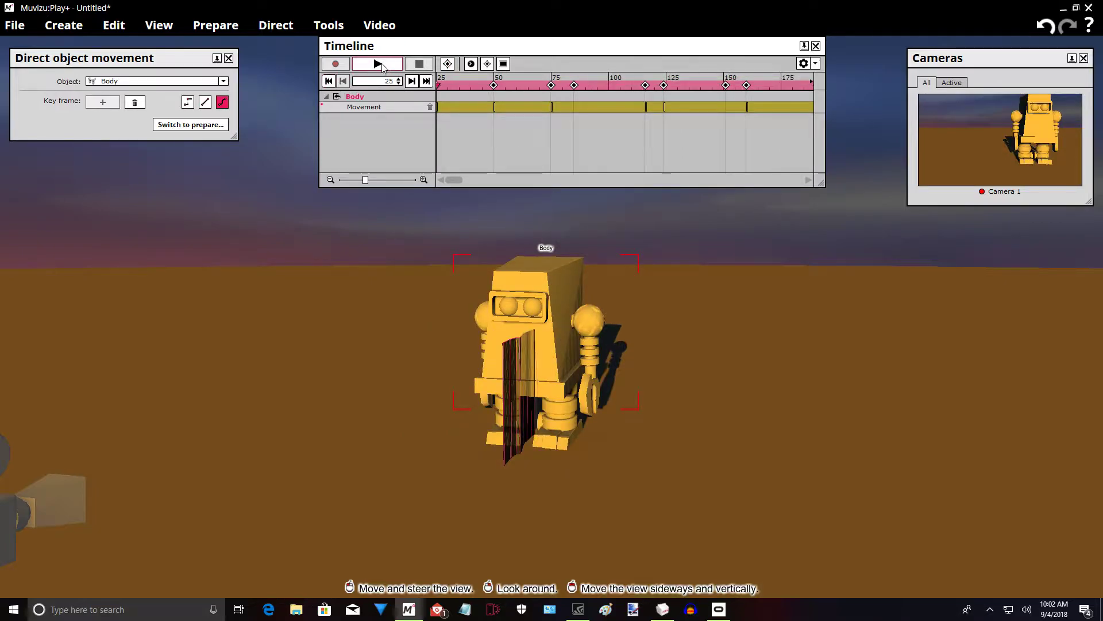
left_click(385, 266)
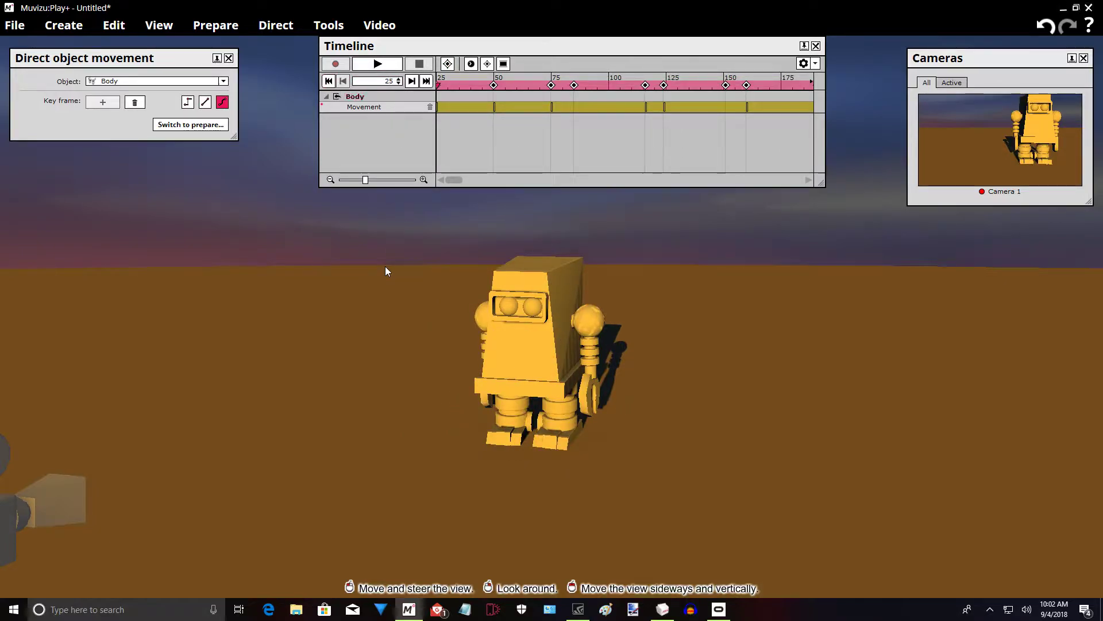
left_click(393, 66)
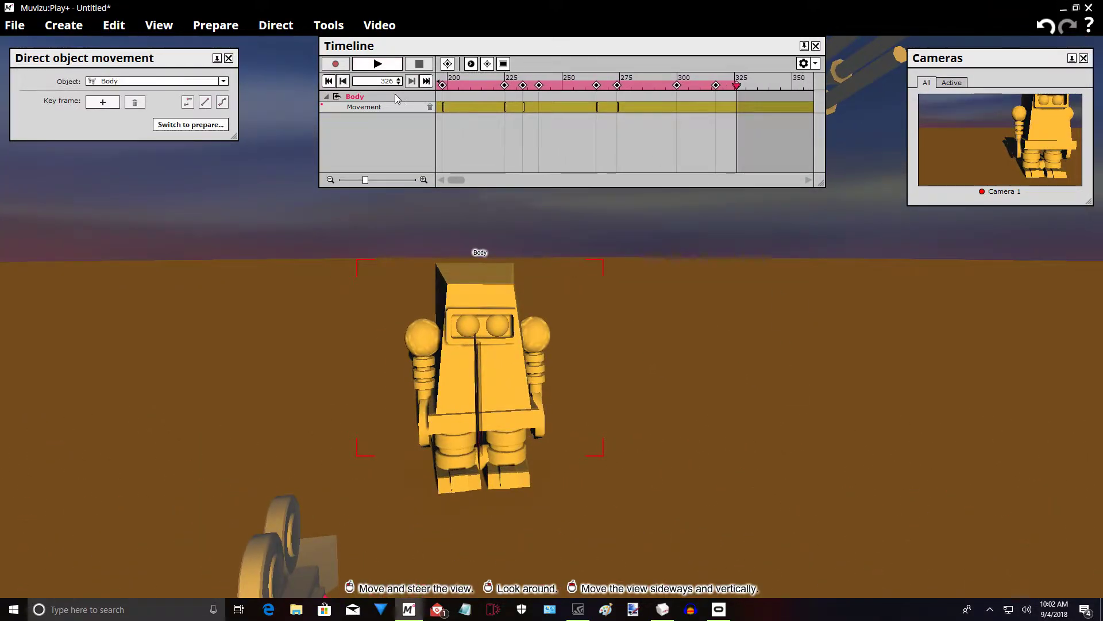
- Close the object movement dialog, shift the Timeline window aside and replay the walk from the start
left_click(816, 46)
left_click(339, 29)
left_click(346, 45)
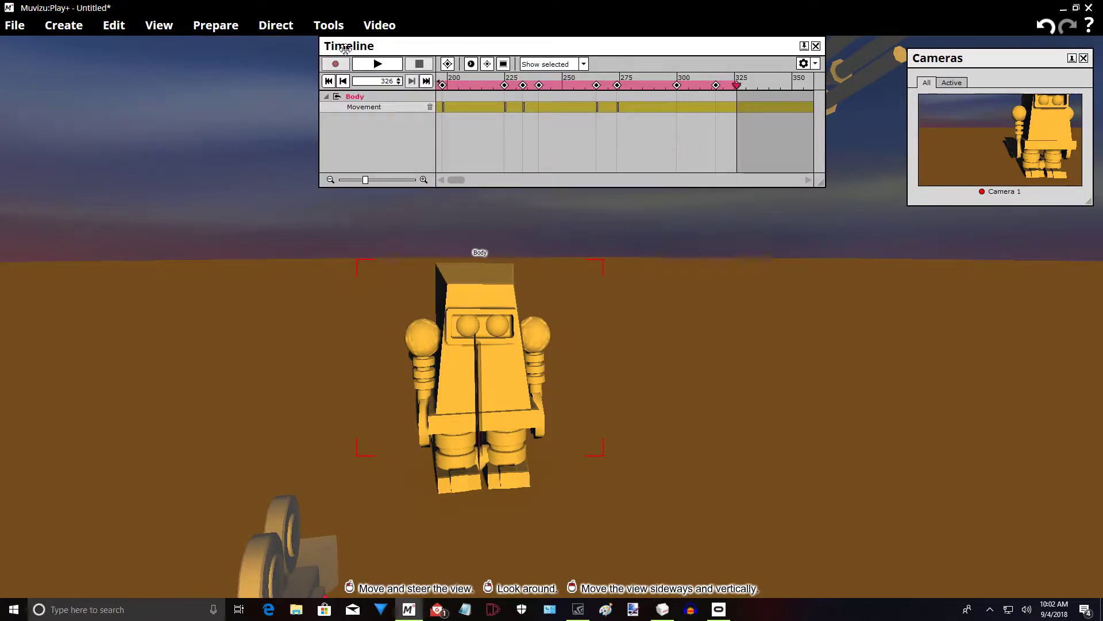
left_click_drag(486, 52, 632, 47)
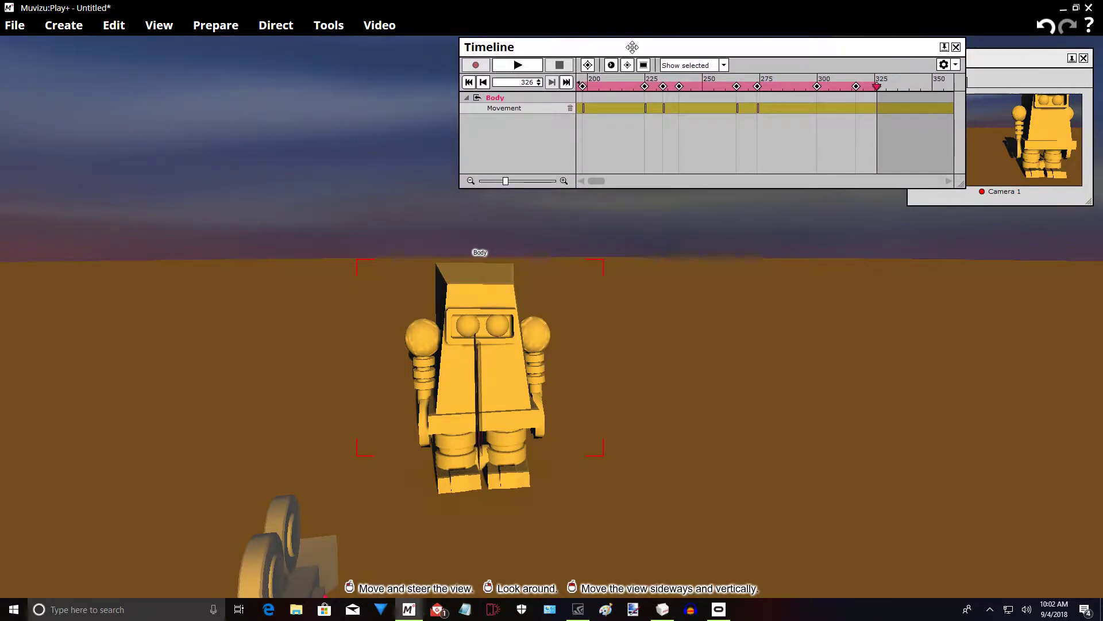
left_click(469, 83)
left_click(528, 68)
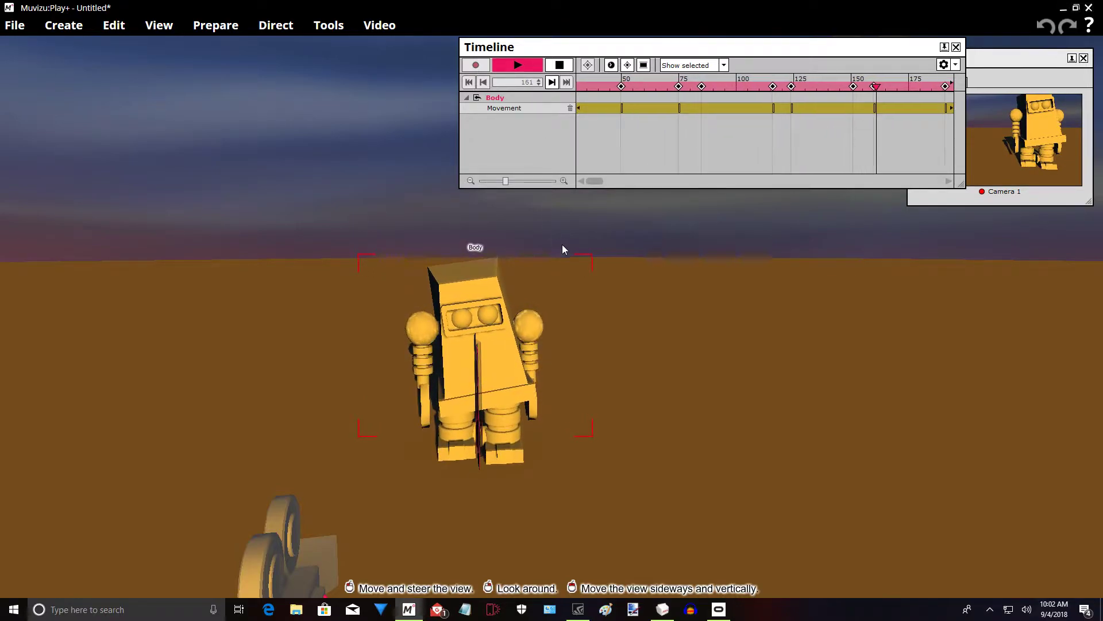
left_click(559, 65)
- At frame 191, move the right arm inward so its shoulder sits against the tilted body
left_click_drag(874, 86, 799, 98)
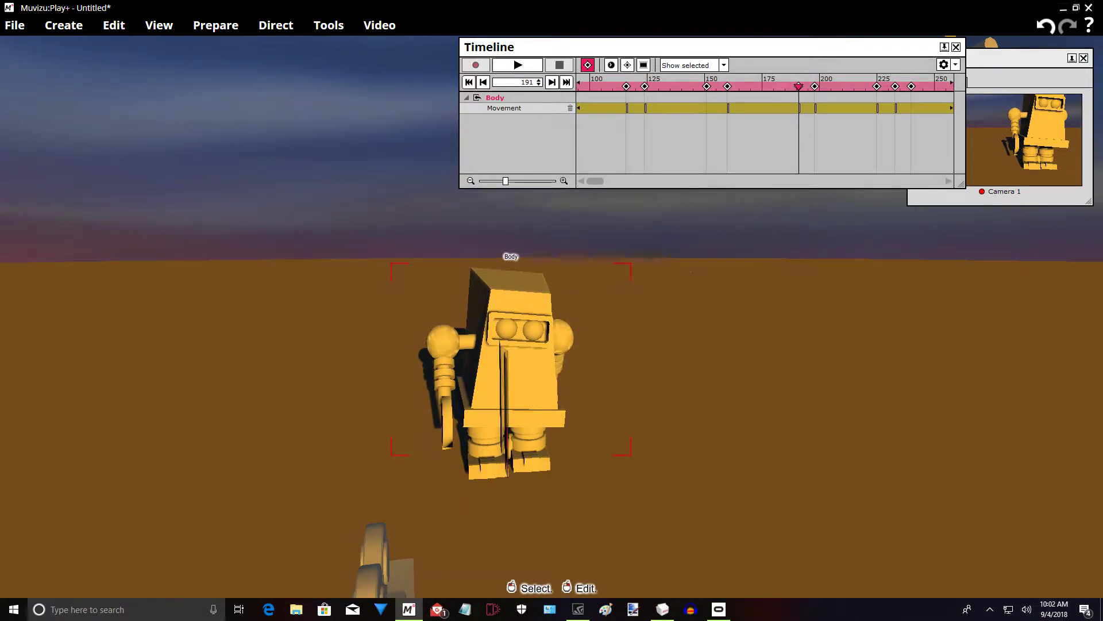
left_click(440, 346)
left_click_drag(440, 346, 455, 345)
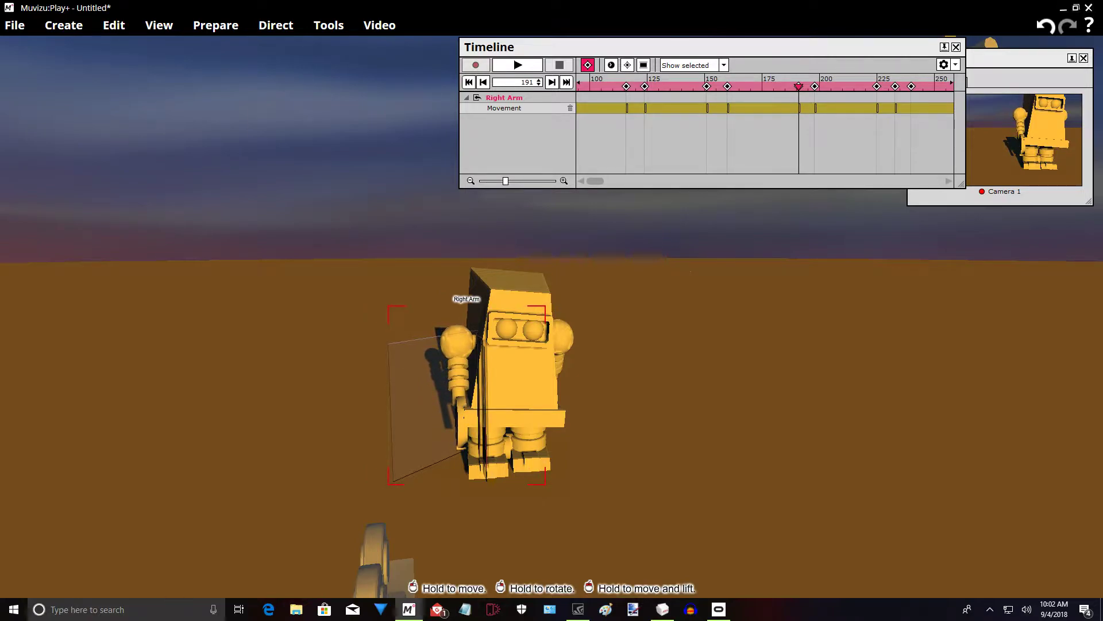
left_click_drag(455, 346, 455, 346)
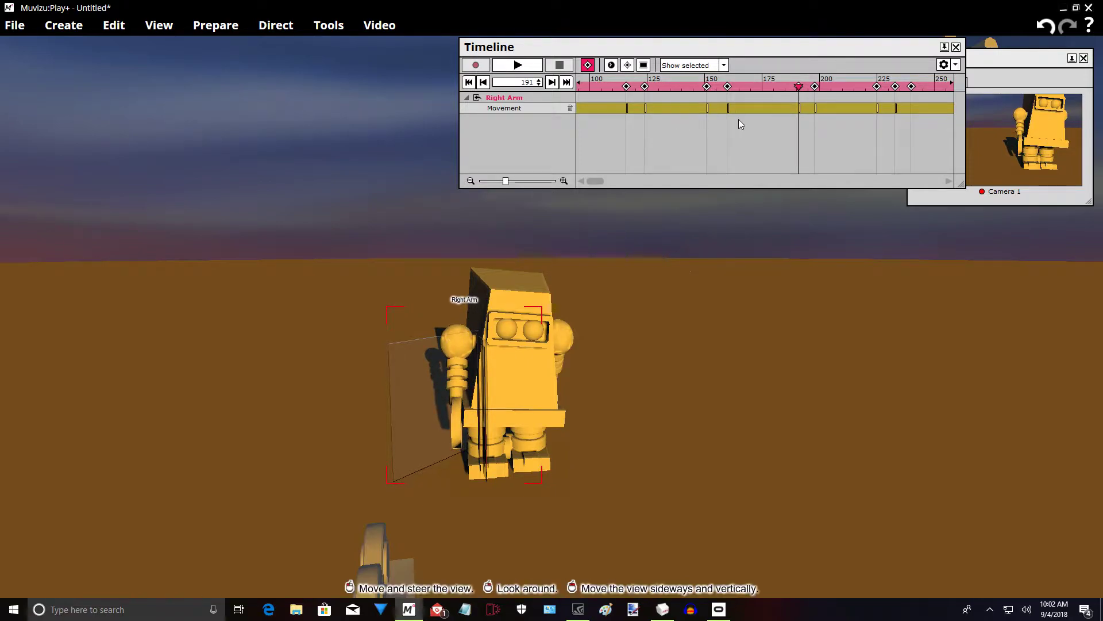
- At frame 124, move the right arm slightly inward toward the body
left_click_drag(798, 87, 844, 93)
mouse_move(776, 337)
middle_mouse_down()
mouse_move(867, 332)
mouse_move(781, 333)
middle_mouse_up()
left_click_drag(848, 87, 647, 103)
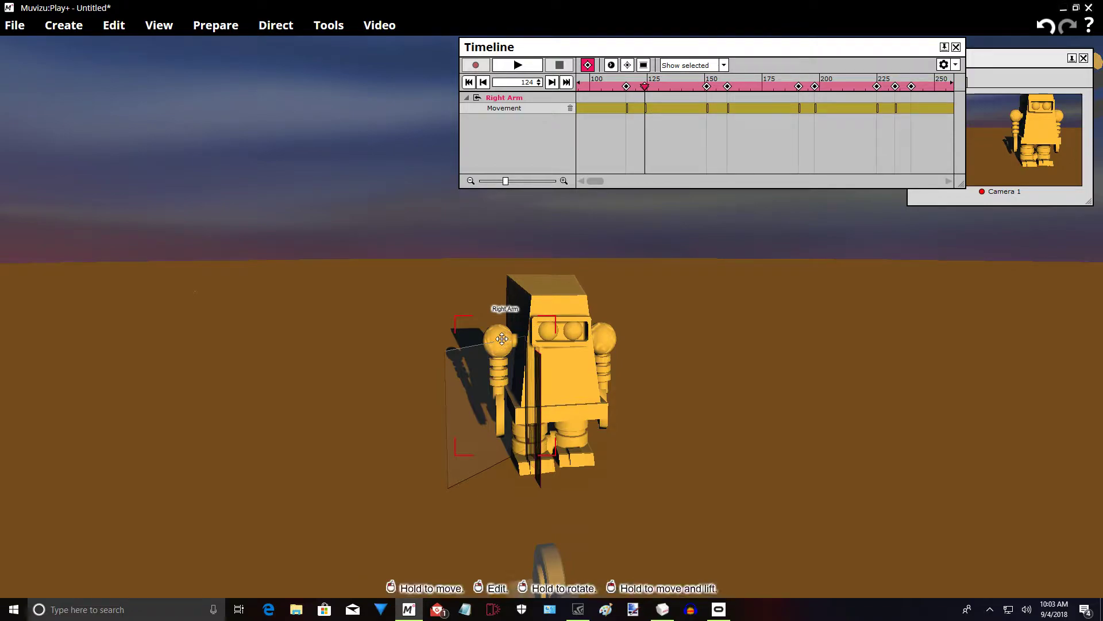
left_click_drag(499, 368, 503, 368)
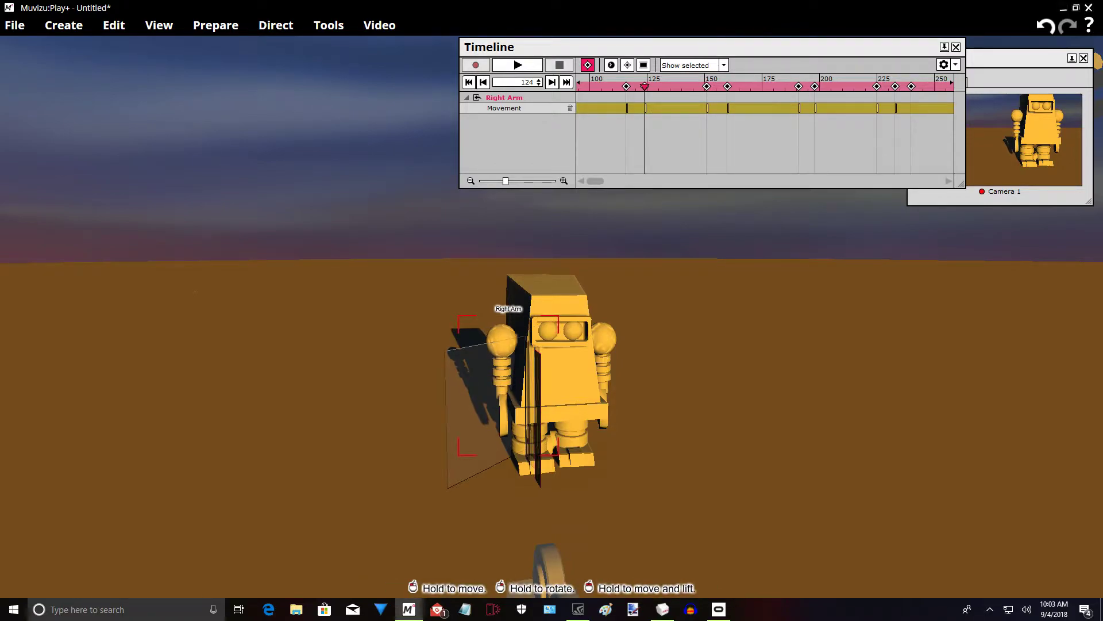
- At frame 116, move the right arm inward against the tilted body and rotate it to hang straighter
scroll(706, 181, "up", 1)
left_click_drag(701, 88, 684, 87)
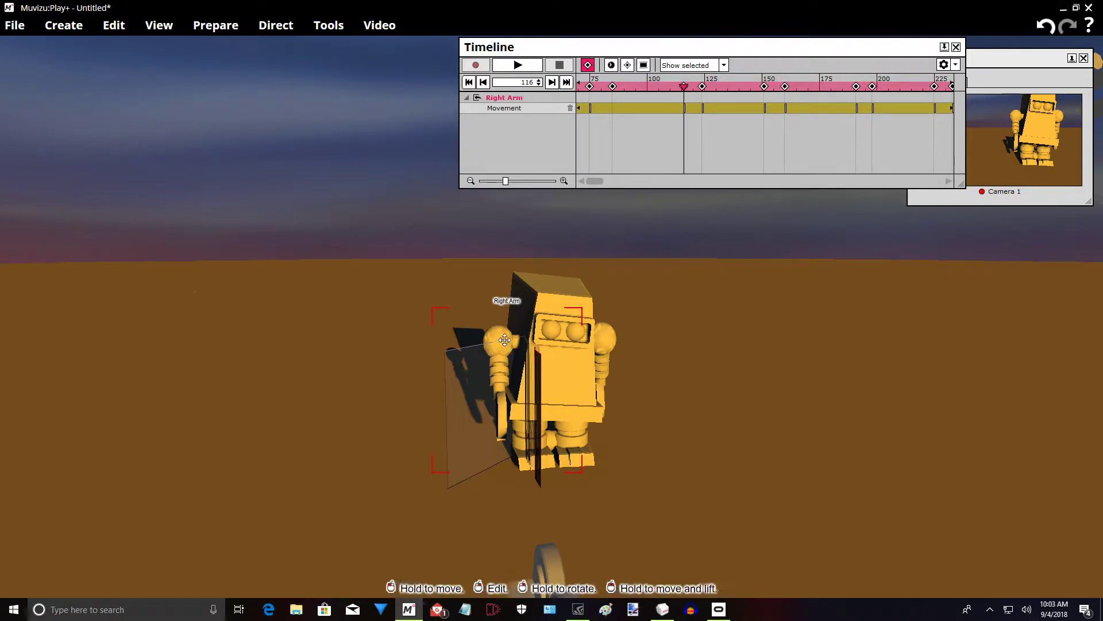
middle_click_drag(749, 428, 748, 391)
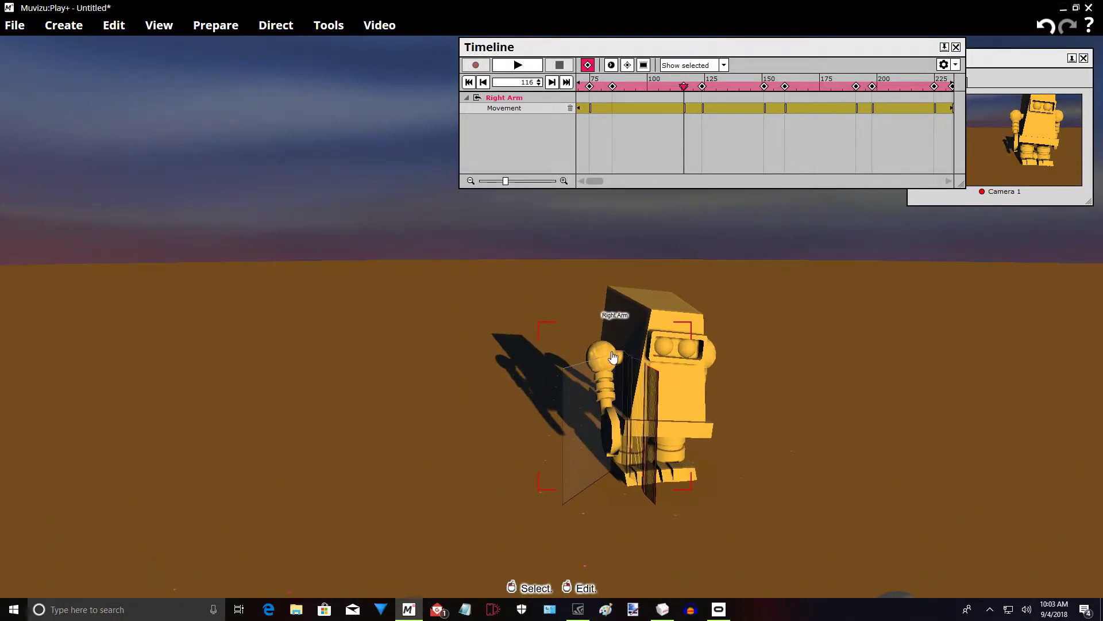
left_click_drag(603, 391, 609, 387)
right_click_drag(609, 388, 607, 387)
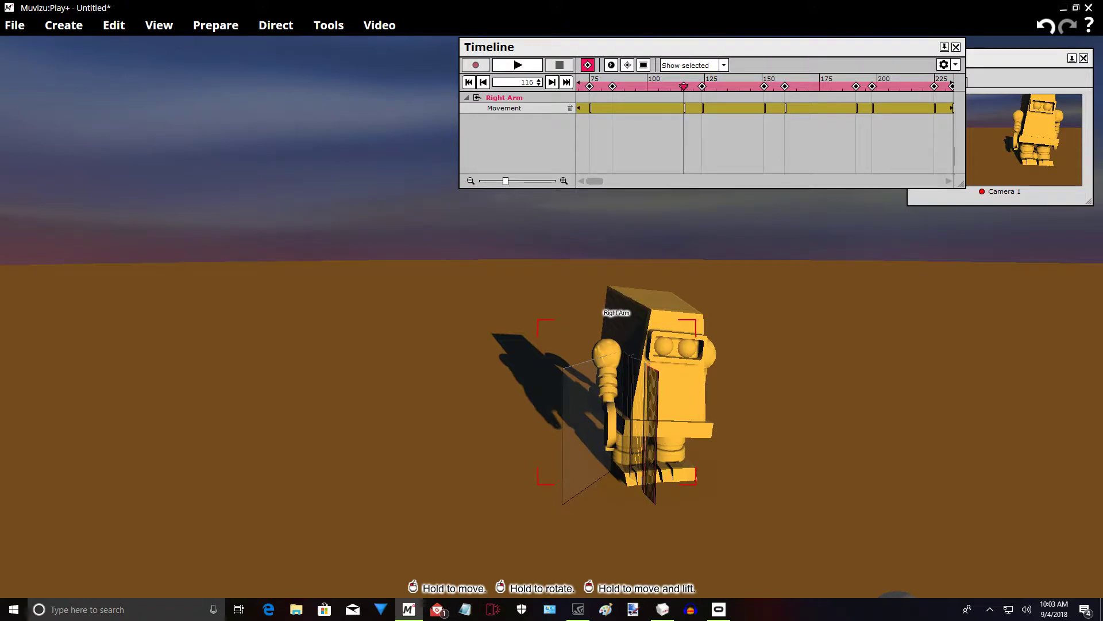
- Check the right arm's alignment with the body at frames 75 and 25
left_click_drag(684, 87, 591, 109)
middle_click_drag(696, 331, 803, 332)
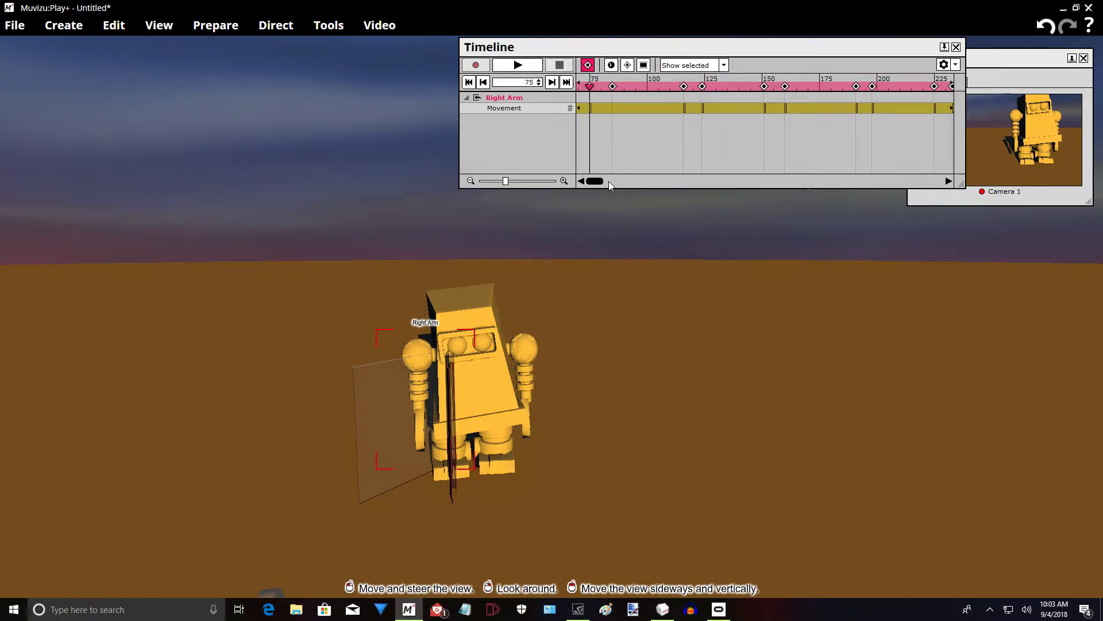
scroll(616, 181, "down", 1)
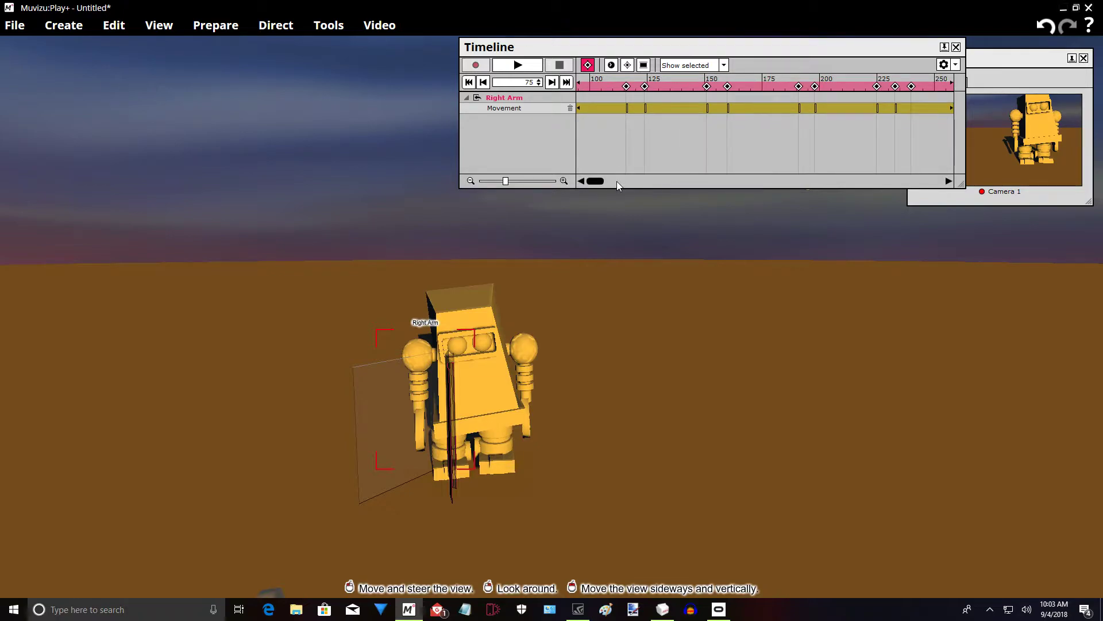
scroll(616, 181, "up", 1)
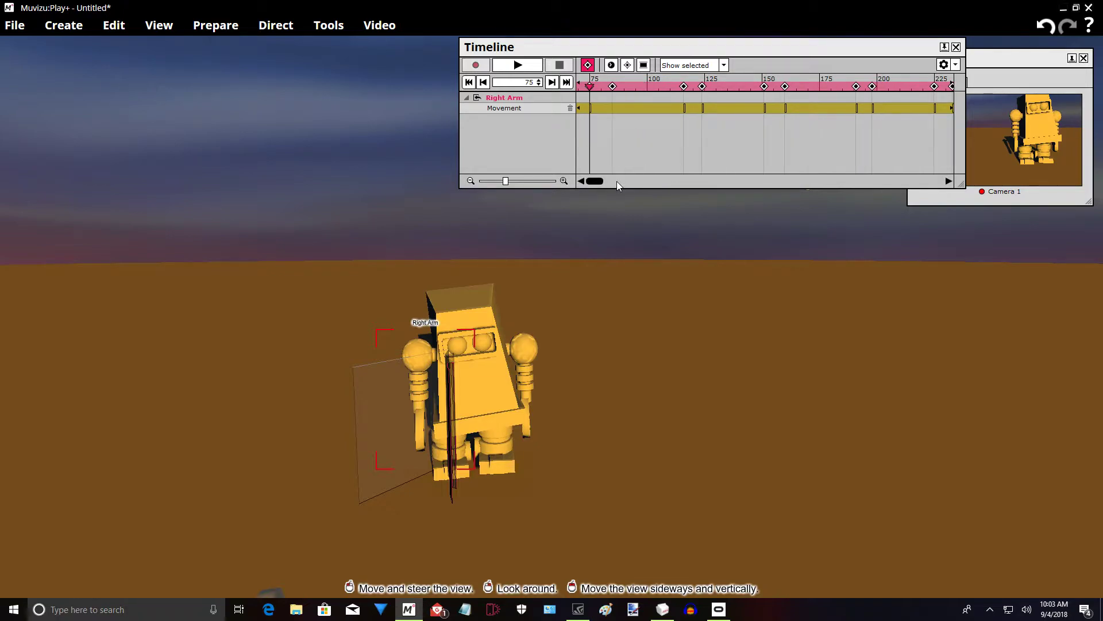
left_click_drag(587, 86, 638, 113)
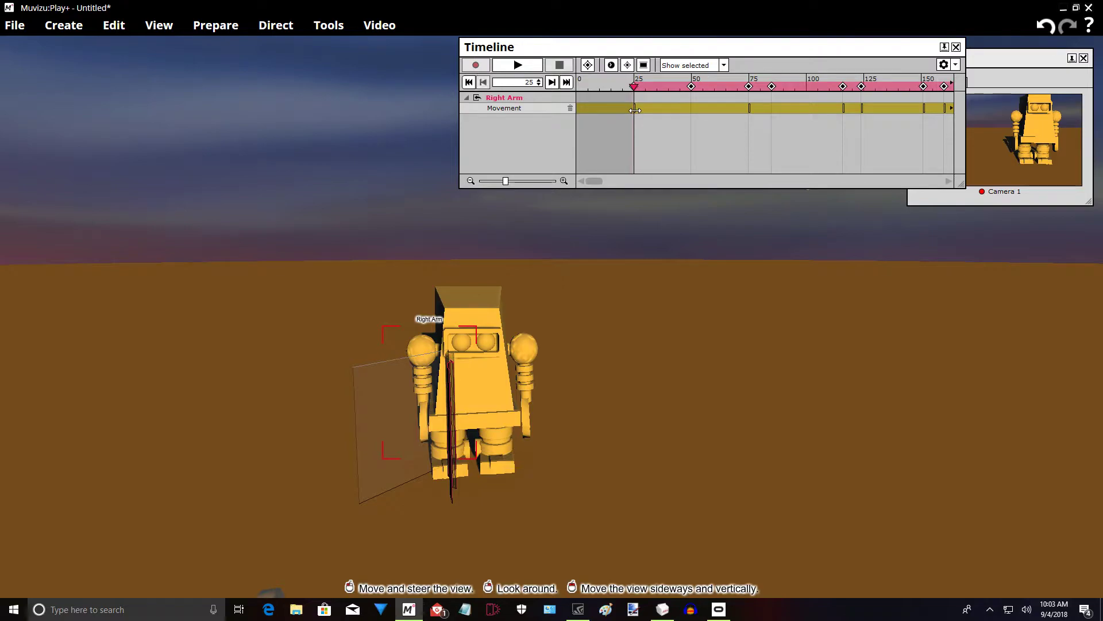
- Add a movement key frame for the right arm at frame 50
left_click_drag(635, 110, 682, 115)
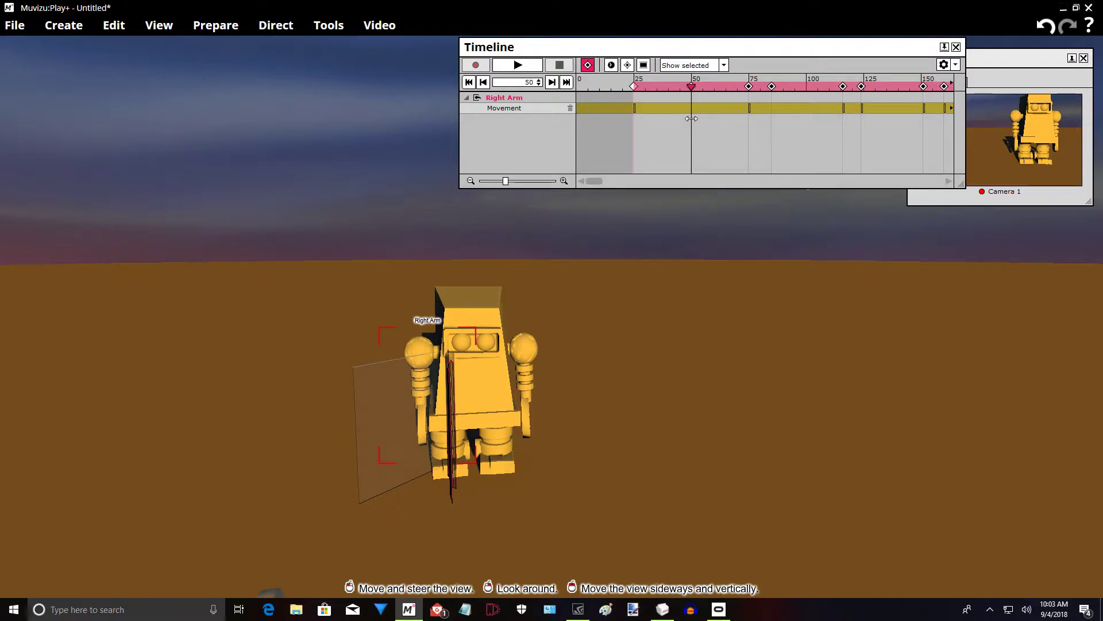
right_click_drag(701, 373, 610, 402)
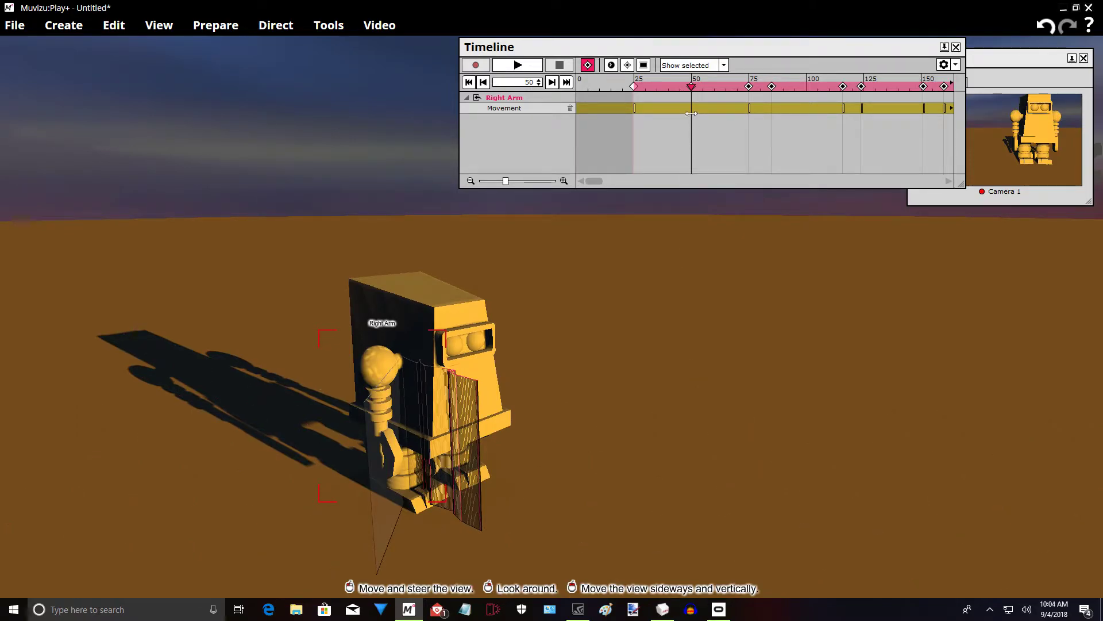
mouse_move(691, 96)
left_mouse_down()
mouse_move(645, 97)
mouse_move(693, 102)
left_mouse_up()
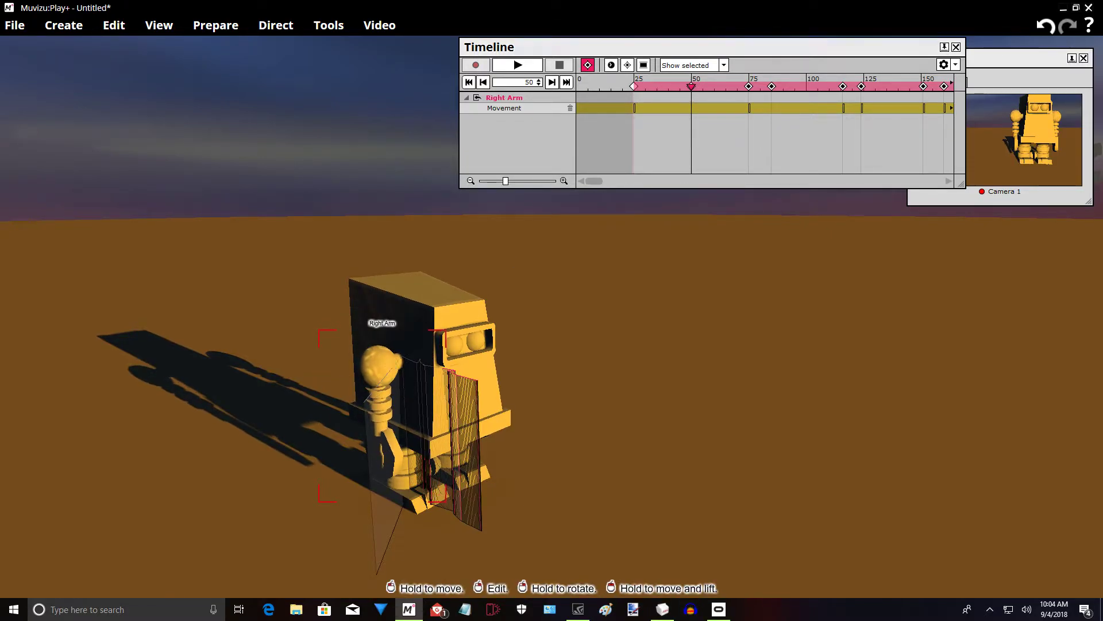
right_click(393, 369)
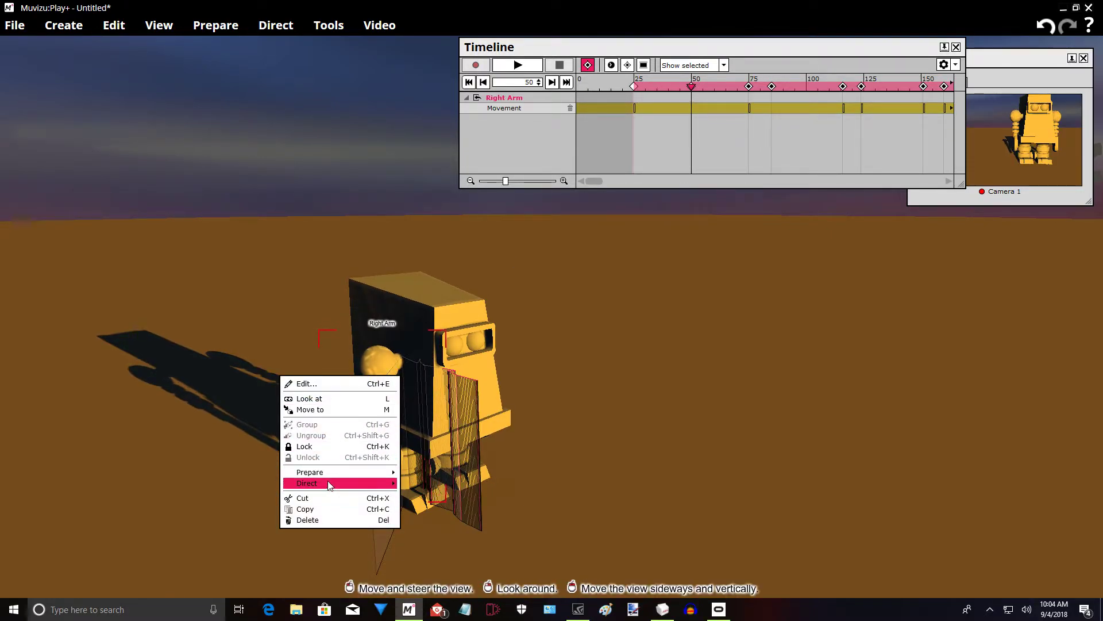
mouse_move(326, 485)
left_click(256, 488)
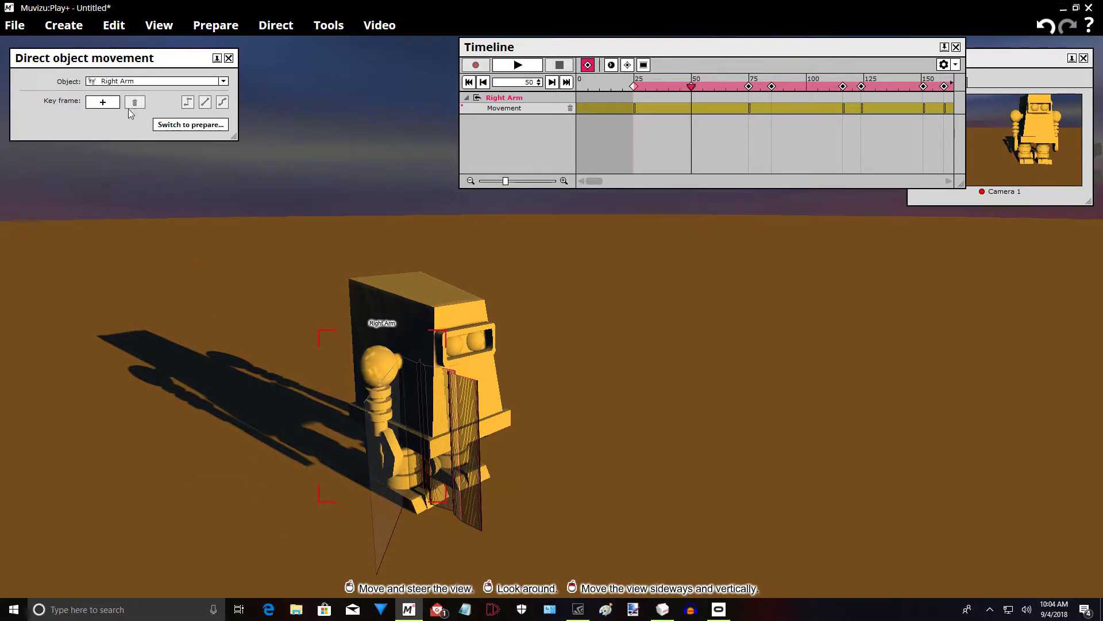
left_click(104, 102)
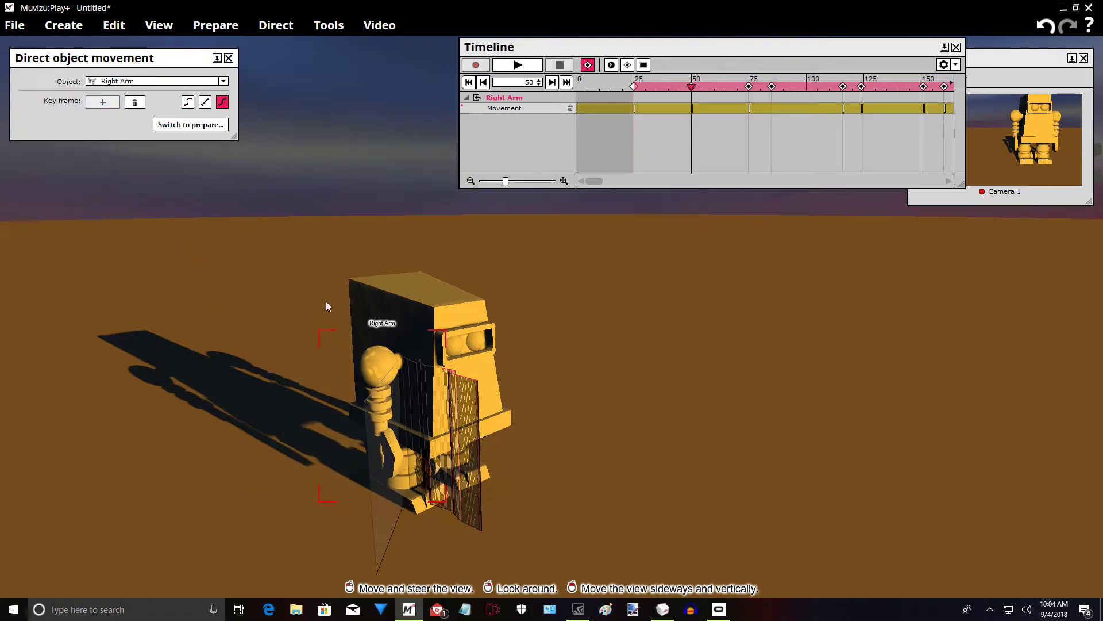
- At frame 50, reposition the right arm so its shoulder lines up with the side of the body
mouse_move(692, 89)
left_mouse_down()
mouse_move(635, 97)
mouse_move(694, 105)
left_mouse_up()
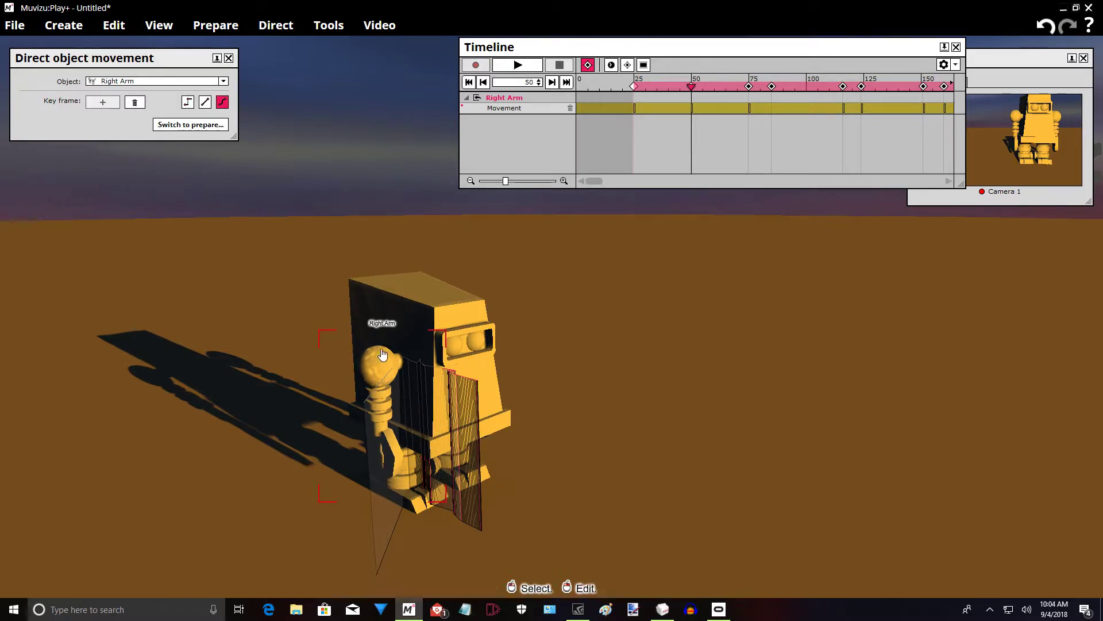
left_click_drag(378, 363, 365, 357)
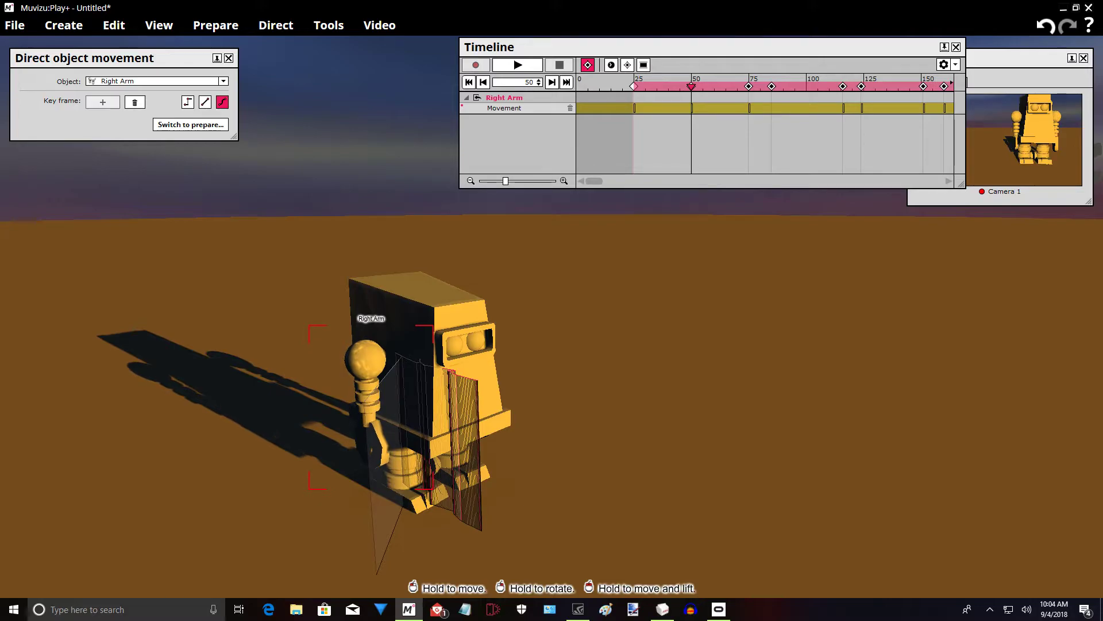
middle_click_drag(585, 377, 483, 392)
right_click_drag(483, 392, 517, 396)
middle_click_drag(517, 396, 632, 379)
right_click_drag(632, 380, 517, 379)
right_click_drag(718, 417, 716, 417)
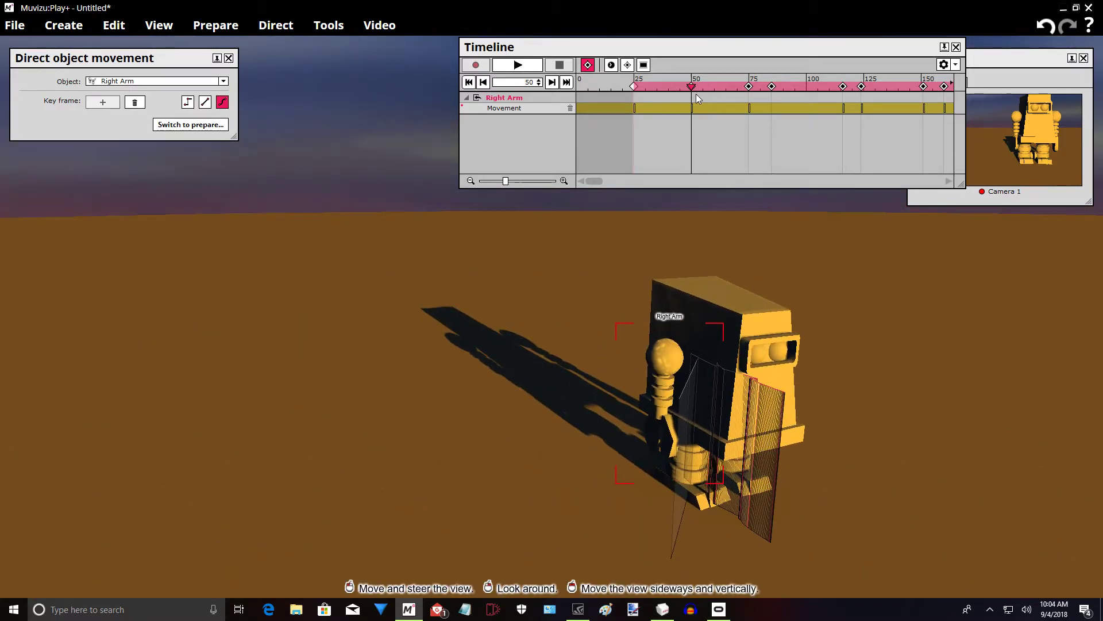
mouse_move(691, 90)
left_mouse_down()
mouse_move(635, 99)
mouse_move(692, 109)
left_mouse_up()
left_click_drag(661, 350, 669, 352)
- Scrub through the walk while viewing the robot's left side, return to frame 30 and play the animation
left_click_drag(692, 87, 826, 117)
middle_click_drag(863, 230, 977, 230)
right_click_drag(862, 230, 804, 212)
middle_click_drag(804, 213, 897, 213)
left_click_drag(827, 87, 607, 105)
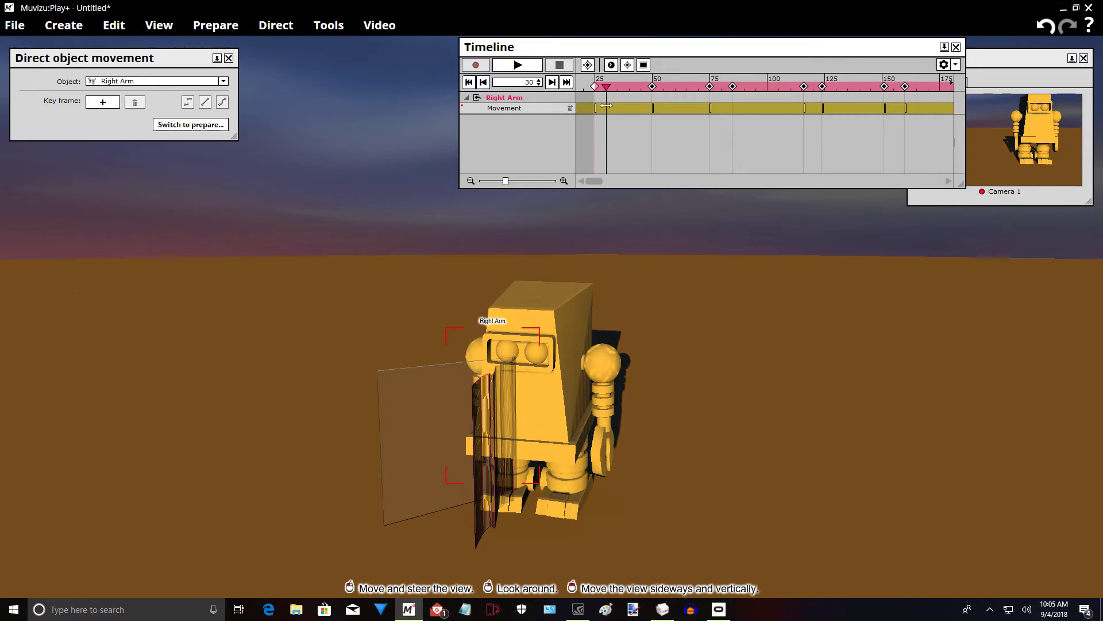
left_click(516, 66)
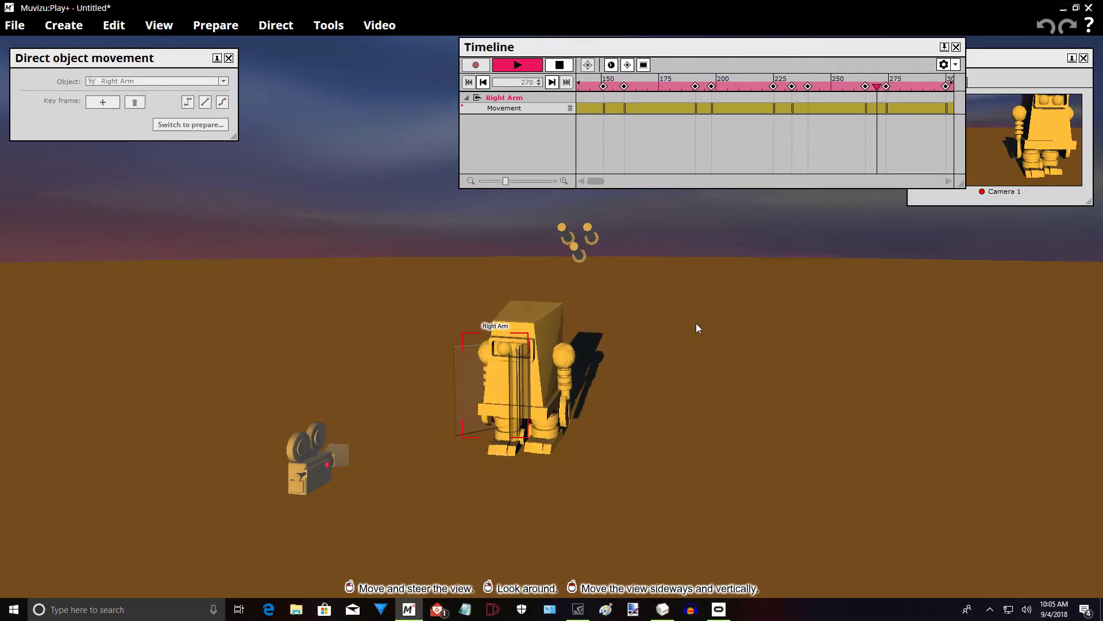
left_click(562, 68)
- Examine the robot's left side at frames 50 and 124, then return to frame 25
scroll(643, 179, "up", 5)
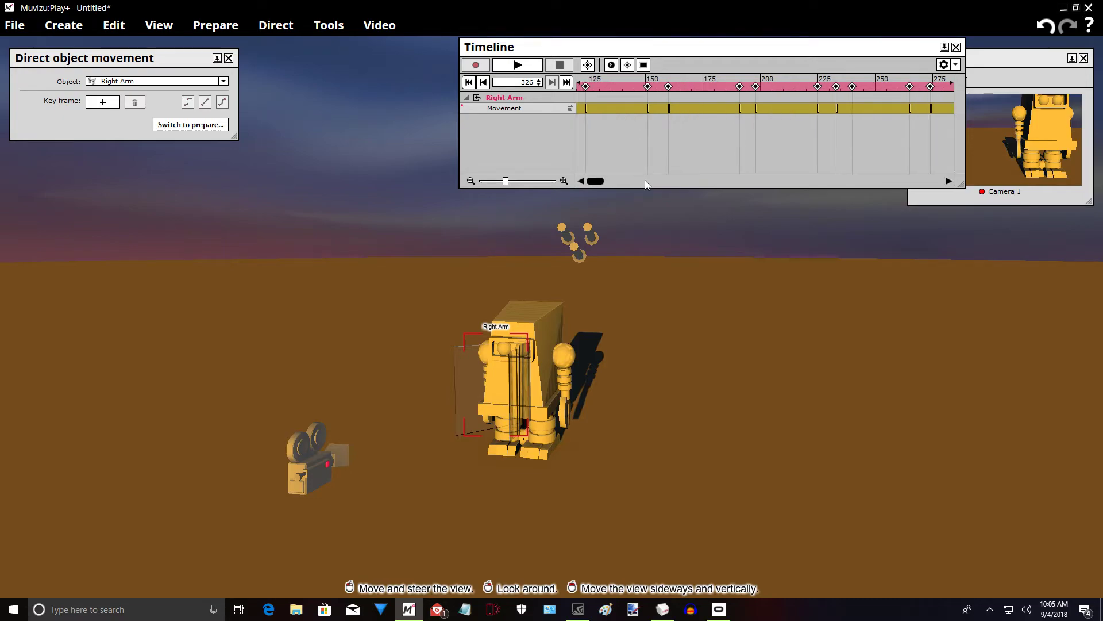
left_click_drag(646, 83, 639, 88)
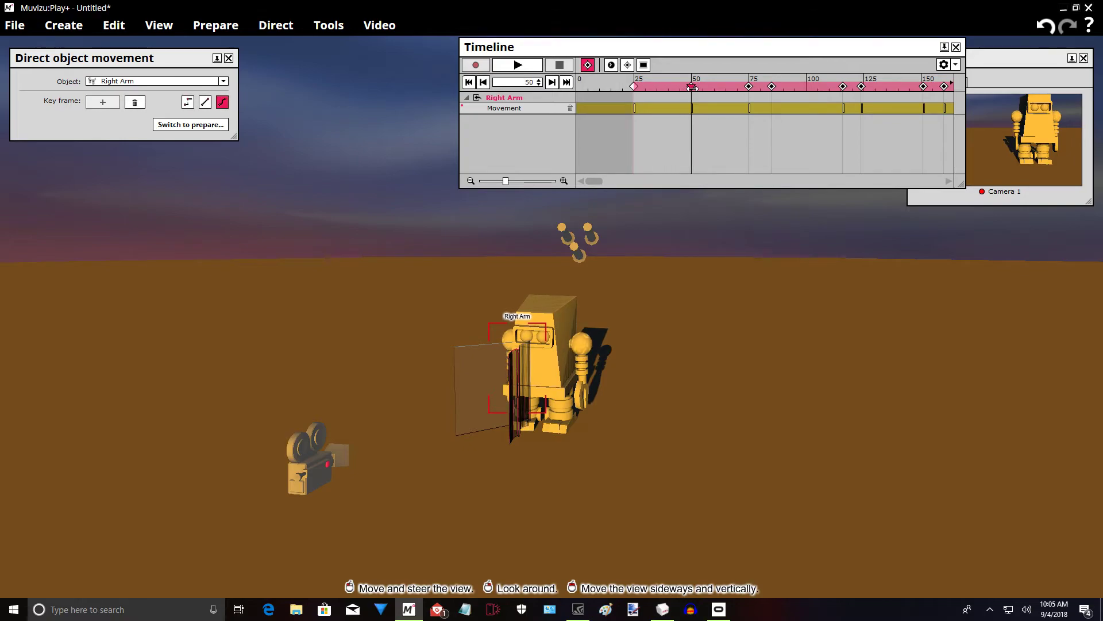
scroll(612, 383, "up", 6)
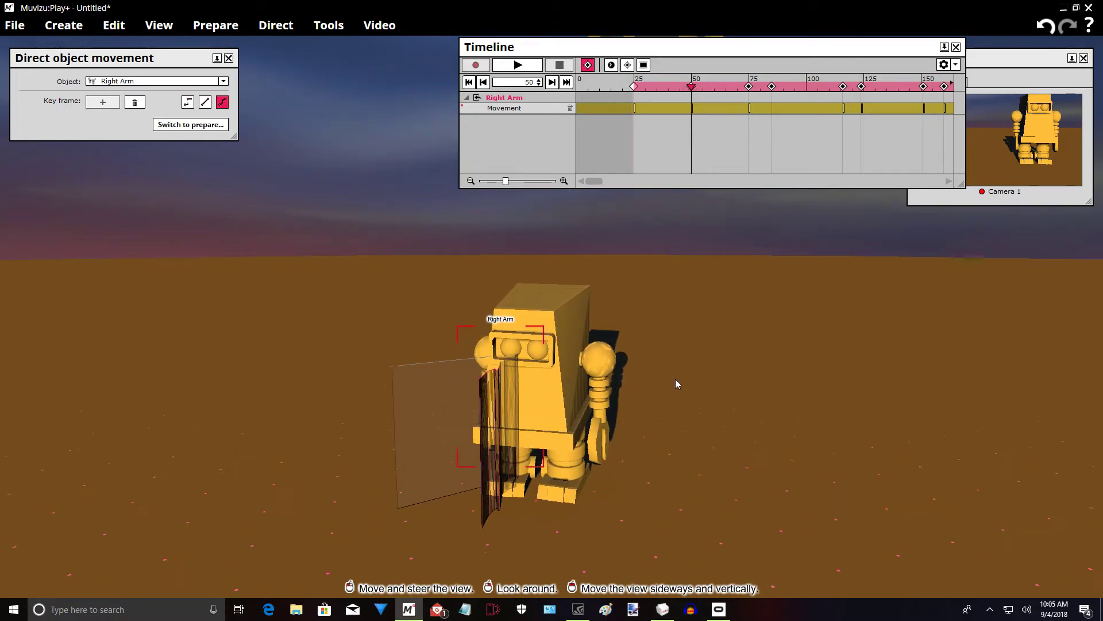
left_click_drag(675, 378, 684, 371)
middle_click_drag(684, 371, 698, 369)
left_click_drag(690, 86, 862, 90)
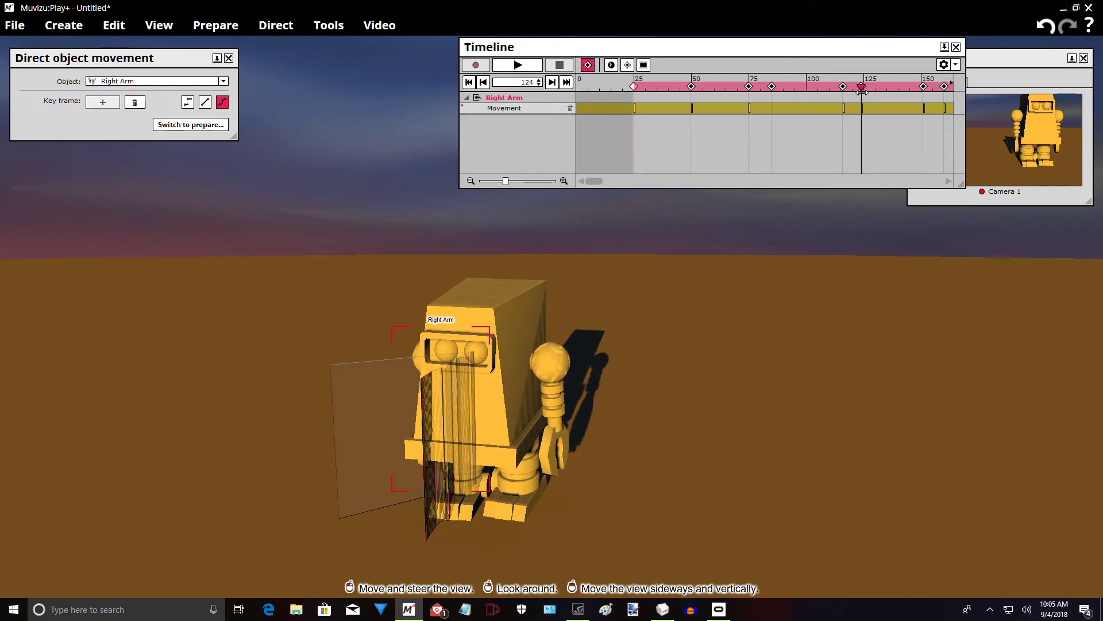
left_click(772, 181)
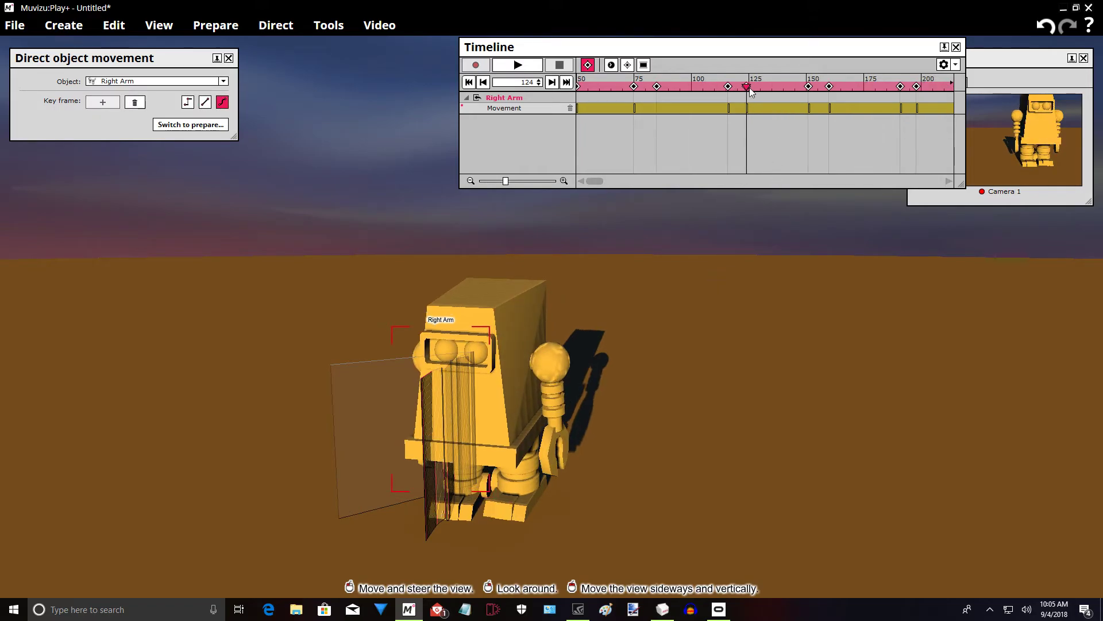
left_click_drag(749, 87, 603, 109)
- Deselect the right arm and close the Timeline and object movement windows for a clear view of the robot
left_click(675, 321)
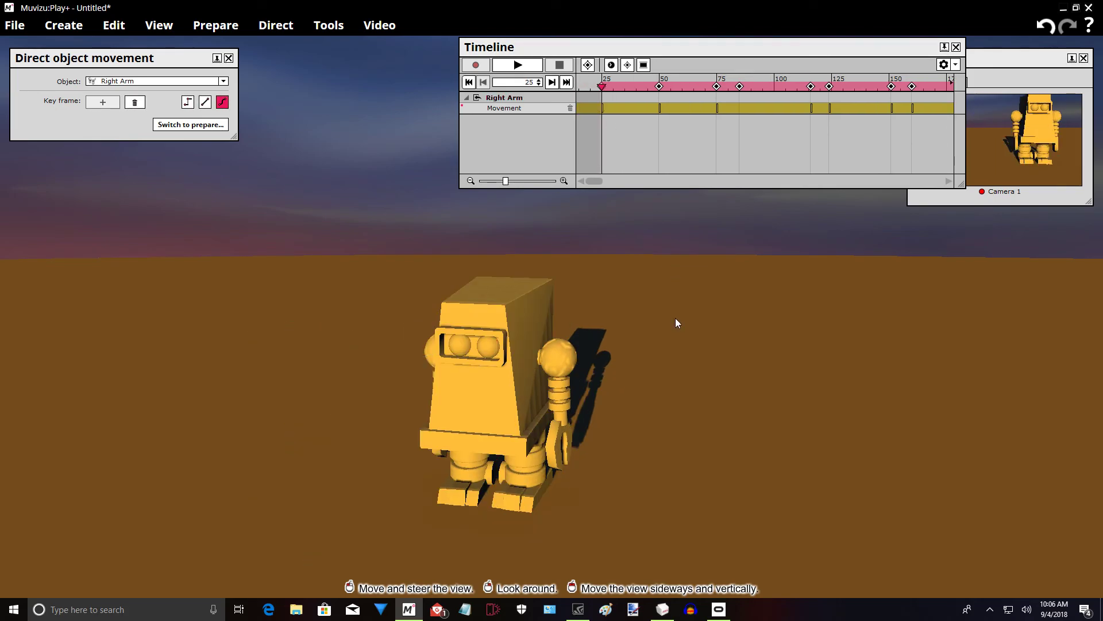
left_click(956, 47)
left_click_drag(610, 381, 594, 379)
right_click_drag(595, 379, 574, 408)
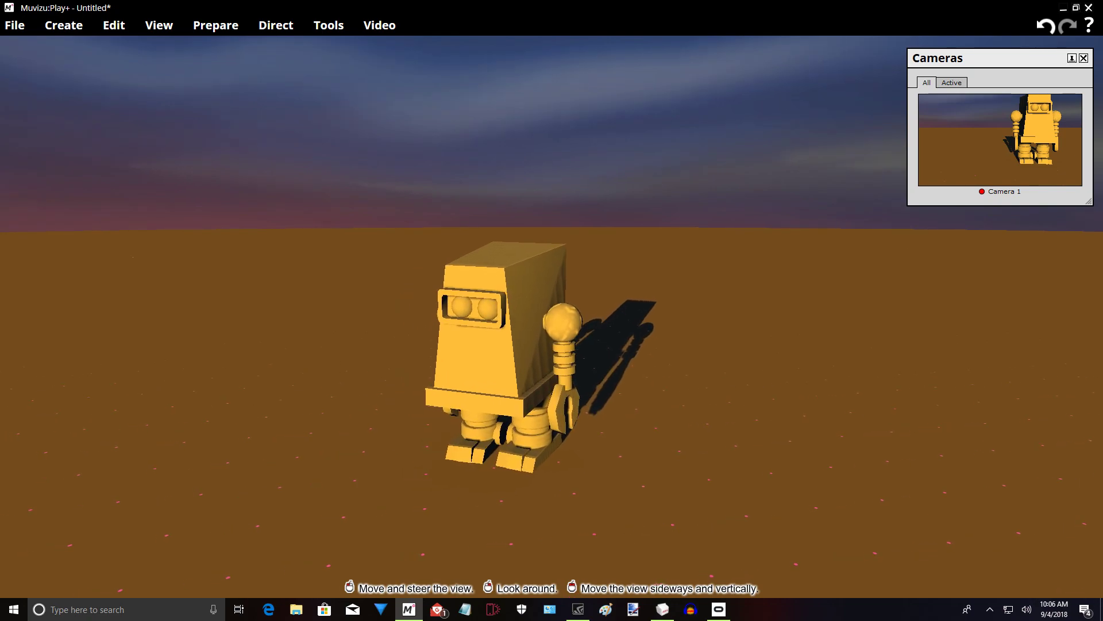